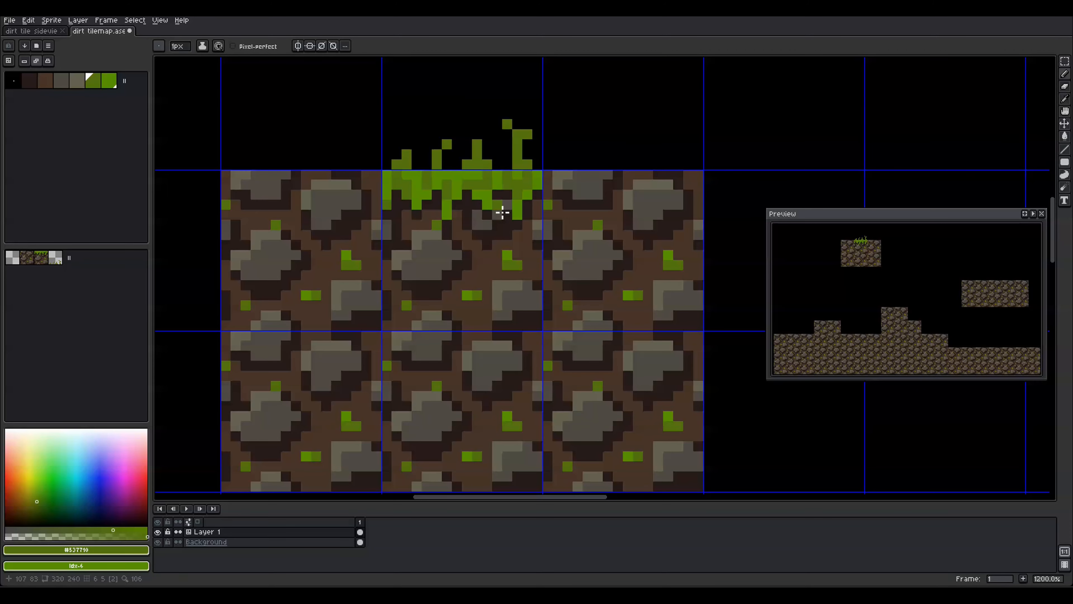
# Paint light-green highlight pixels along the grass blades on the top tile
pyautogui.press('x')
pyautogui.moveTo(406, 154); pyautogui.dragTo(396, 164)
pyautogui.click(477, 144)
pyautogui.moveTo(517, 164); pyautogui.dragTo(507, 124)
pyautogui.press('e')
pyautogui.click(507, 124)
pyautogui.click(517, 134)
pyautogui.press('x')
pyautogui.hotkey('ctrl', 'z')
# Reshape the tall blade so its dark tip bends left, then save the tilemap
pyautogui.keyDown('alt'); pyautogui.click(517, 144); pyautogui.keyUp('alt')
pyautogui.click(507, 124)
pyautogui.keyDown('alt'); pyautogui.click(417, 165); pyautogui.keyUp('alt')
pyautogui.click(396, 144)
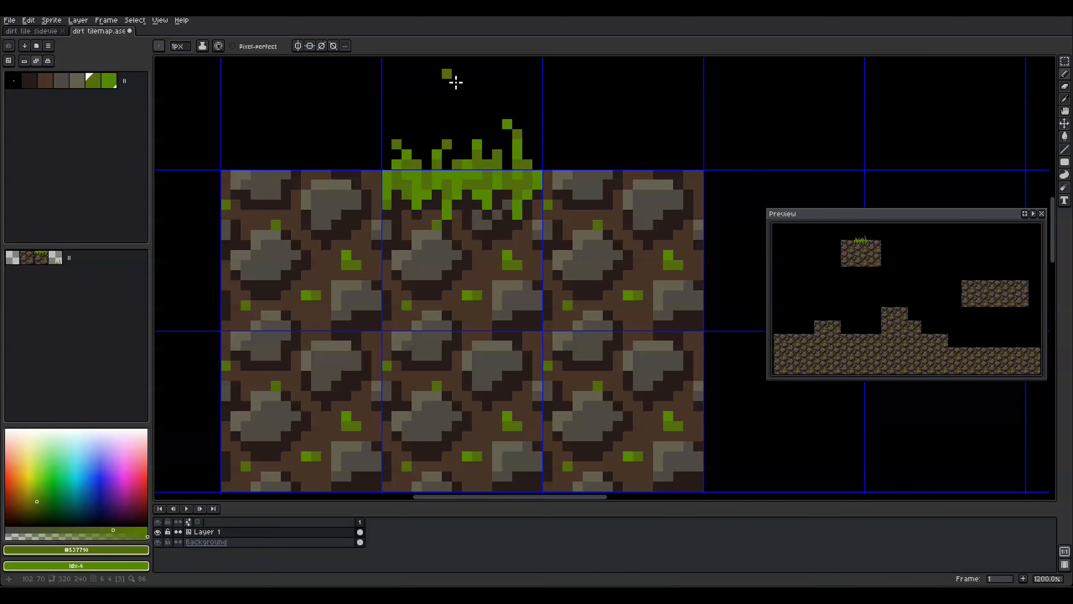
pyautogui.keyDown('alt'); pyautogui.click(438, 155); pyautogui.keyUp('alt')
pyautogui.hotkey('ctrl', 's')
# Fill grass gaps with dark green #537710 and add a bright #589800 pixel at the left
pyautogui.keyDown('alt'); pyautogui.click(529, 167); pyautogui.keyUp('alt')
pyautogui.moveTo(537, 164); pyautogui.dragTo(537, 154)
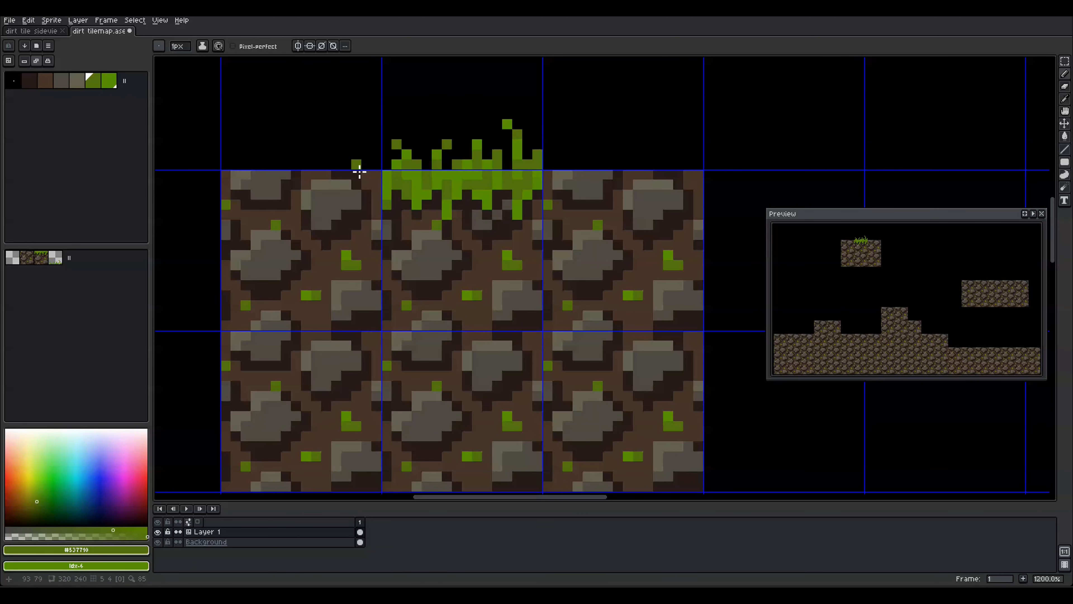
pyautogui.click(387, 164)
pyautogui.click(427, 164)
pyautogui.click(447, 165)
pyautogui.scroll(-4, 474, 94)
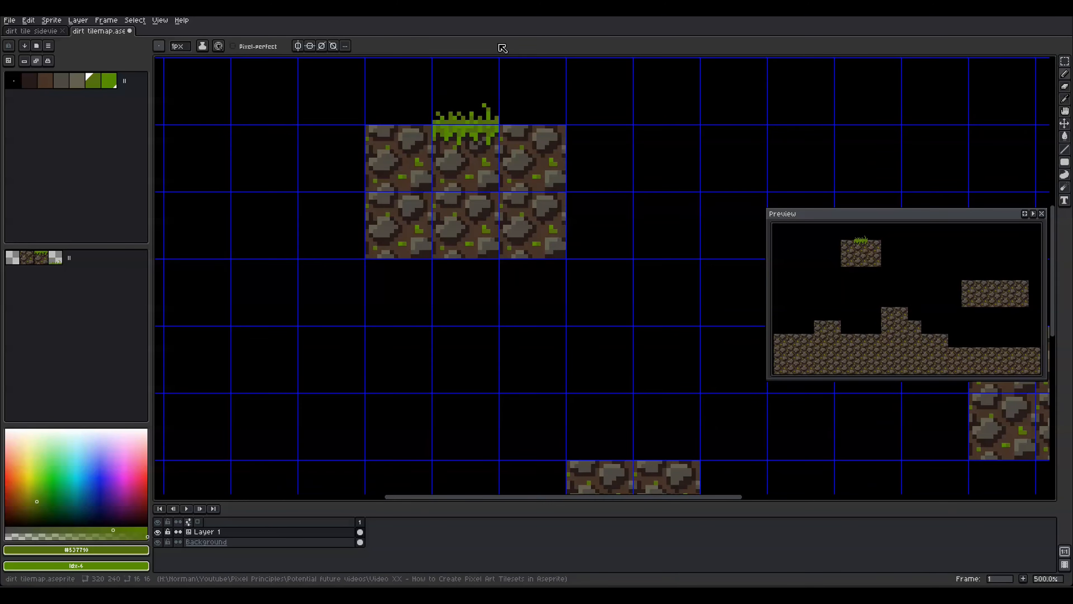
pyautogui.scroll(4, 463, 89)
pyautogui.press('x')
pyautogui.click(330, 162)
# Try darker shades for palette colour 5, undoing and redoing until the grass green settles
pyautogui.click(93, 81)
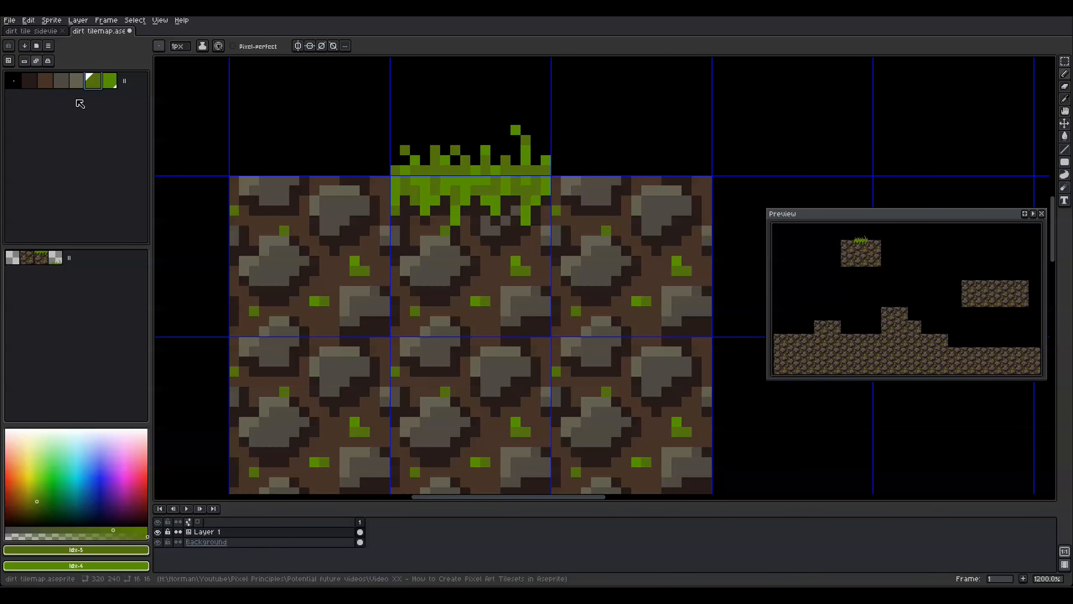
pyautogui.click(8, 45)
pyautogui.moveTo(37, 504); pyautogui.dragTo(36, 514)
pyautogui.hotkey('ctrl', 'z')
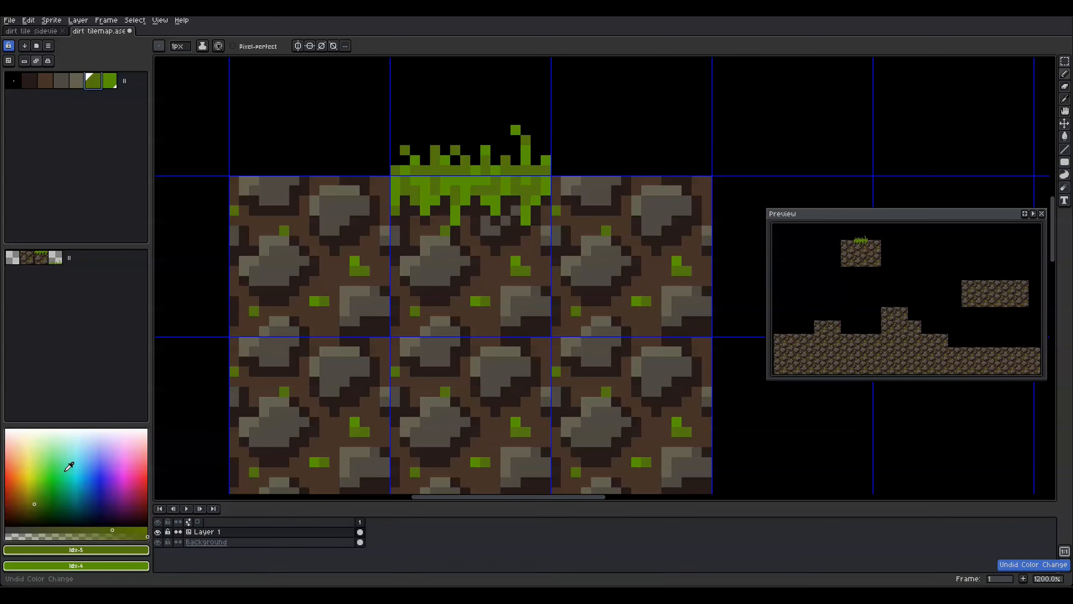
pyautogui.click(34, 518)
pyautogui.hotkey('ctrl', 'z')
pyautogui.hotkey('ctrl', 'y')
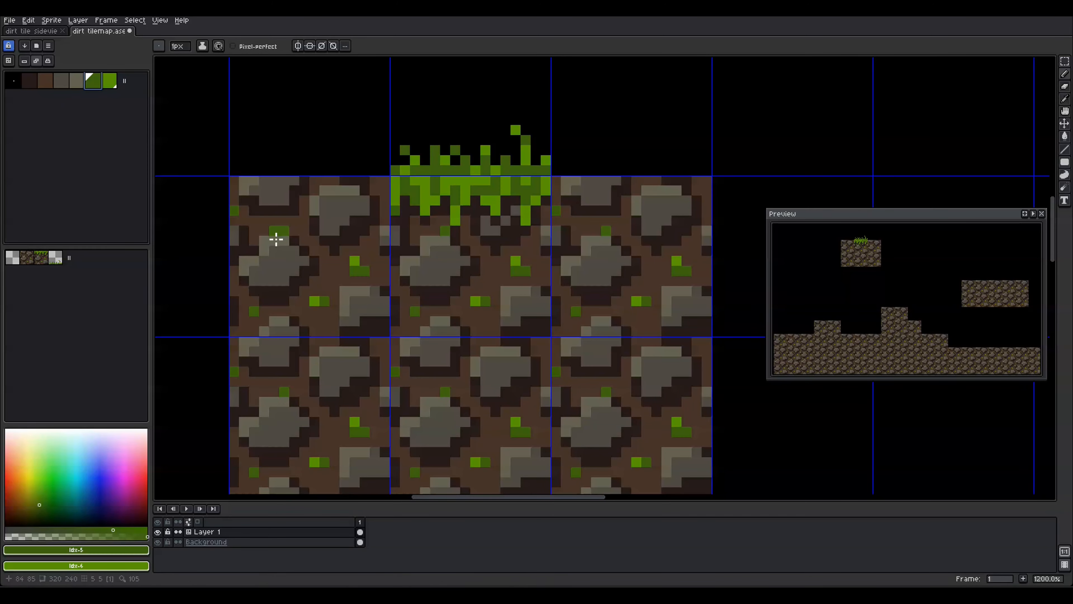
pyautogui.hotkey('ctrl', 'z')
pyautogui.hotkey('ctrl', 'z')
pyautogui.hotkey('ctrl', 'z')
pyautogui.hotkey('ctrl', 'z')
pyautogui.hotkey('ctrl', 'z')
pyautogui.hotkey('ctrl', 'z')
pyautogui.hotkey('ctrl', 'z')
pyautogui.hotkey('ctrl', 'z')
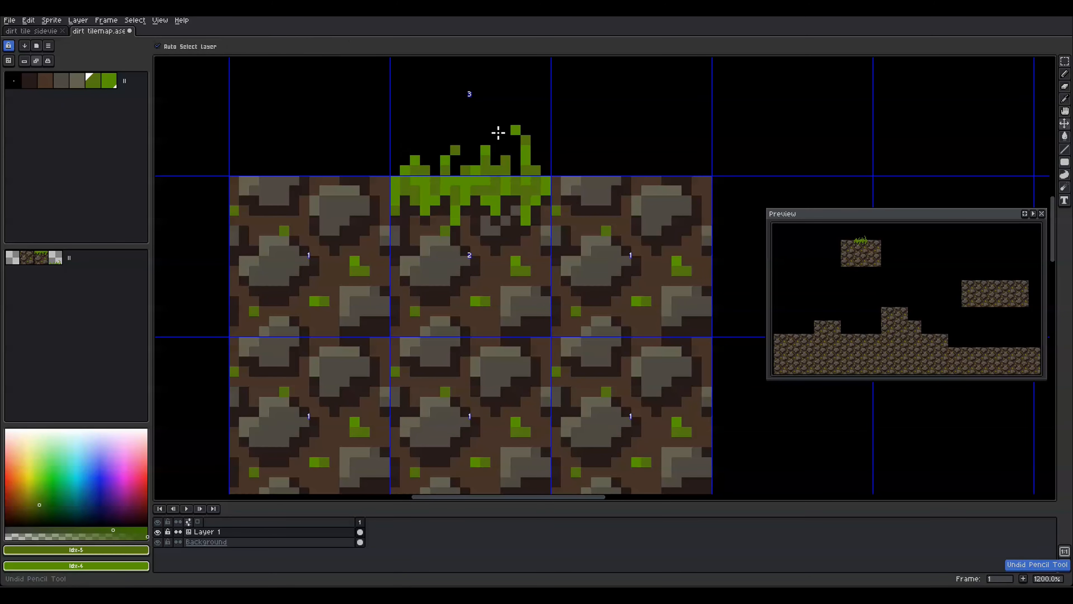
pyautogui.moveTo(38, 504); pyautogui.dragTo(45, 508)
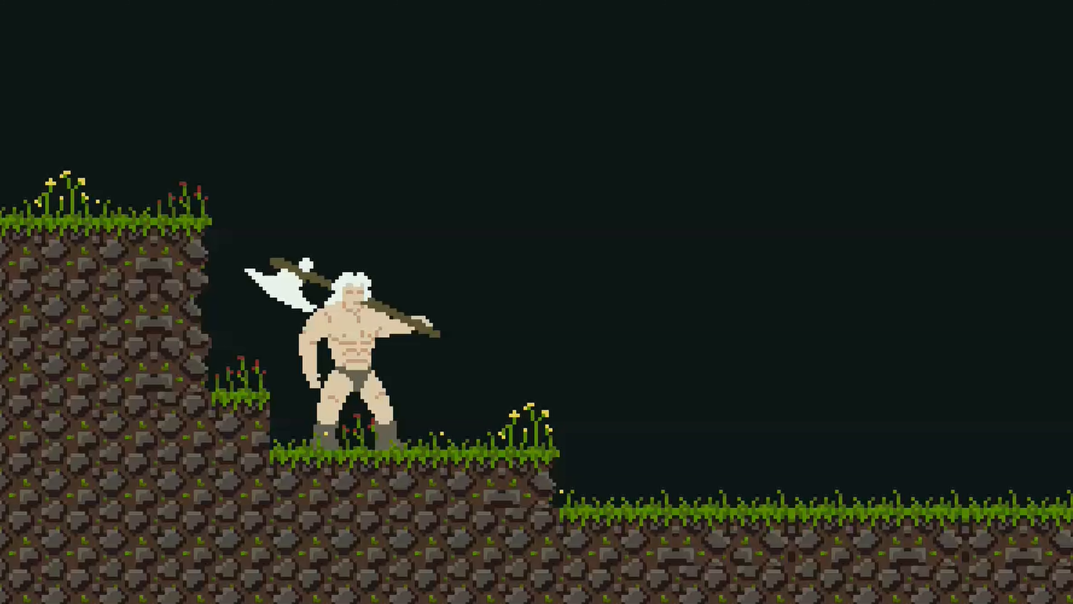
# Marquee the barbarian, nudge it right then left, and drop the selection
pyautogui.moveTo(179, 169); pyautogui.dragTo(499, 507)
pyautogui.press('Right')
pyautogui.press('Right')
pyautogui.press('Right')
pyautogui.press('Right')
pyautogui.press('Right')
pyautogui.press('Right')
pyautogui.press('Right')
pyautogui.press('Right')
pyautogui.press('Right')
pyautogui.press('Right')
pyautogui.press('Right')
pyautogui.press('Right')
pyautogui.press('Right')
pyautogui.press('Right')
pyautogui.press('Right')
pyautogui.press('Right')
pyautogui.press('Right')
pyautogui.press('Right')
pyautogui.press('Right')
pyautogui.press('Right')
pyautogui.press('Right')
pyautogui.press('Right')
pyautogui.press('Right')
pyautogui.press('Right')
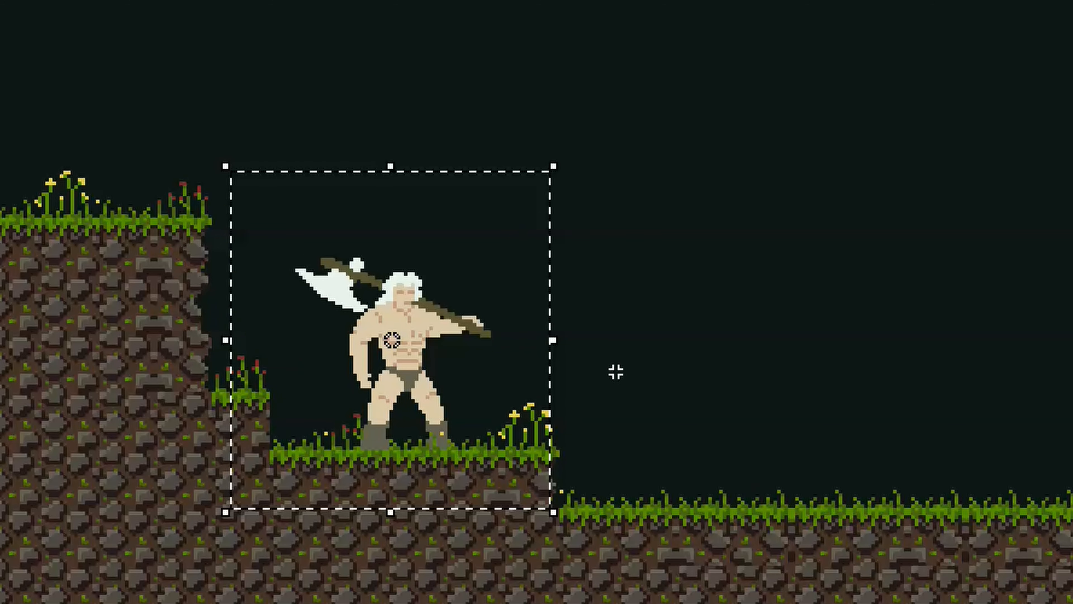
pyautogui.press('Left')
pyautogui.press('Left')
pyautogui.press('Left')
pyautogui.press('Left')
pyautogui.press('Left')
pyautogui.press('Left')
pyautogui.press('Left')
pyautogui.press('Left')
pyautogui.press('Left')
pyautogui.press('Left')
pyautogui.press('Left')
pyautogui.press('Left')
pyautogui.press('Left')
pyautogui.press('Left')
pyautogui.press('Left')
pyautogui.press('Left')
pyautogui.press('Left')
pyautogui.press('Left')
pyautogui.press('Left')
pyautogui.press('Left')
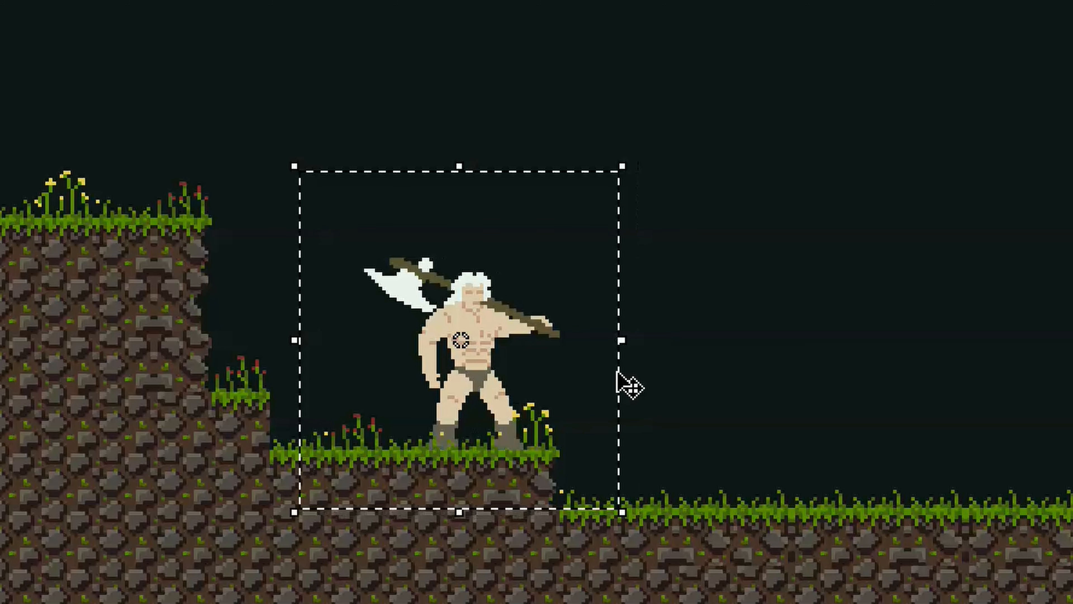
pyautogui.press('Left')
pyautogui.press('Left')
pyautogui.press('Left')
pyautogui.press('Left')
pyautogui.press('Left')
pyautogui.press('Left')
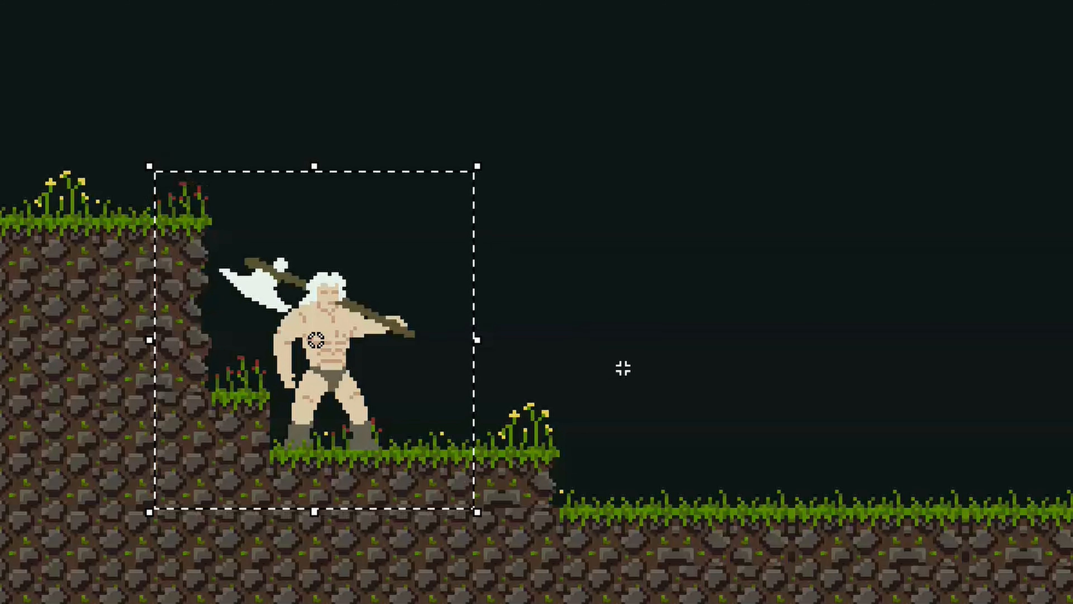
pyautogui.hotkey('ctrl', 'd')
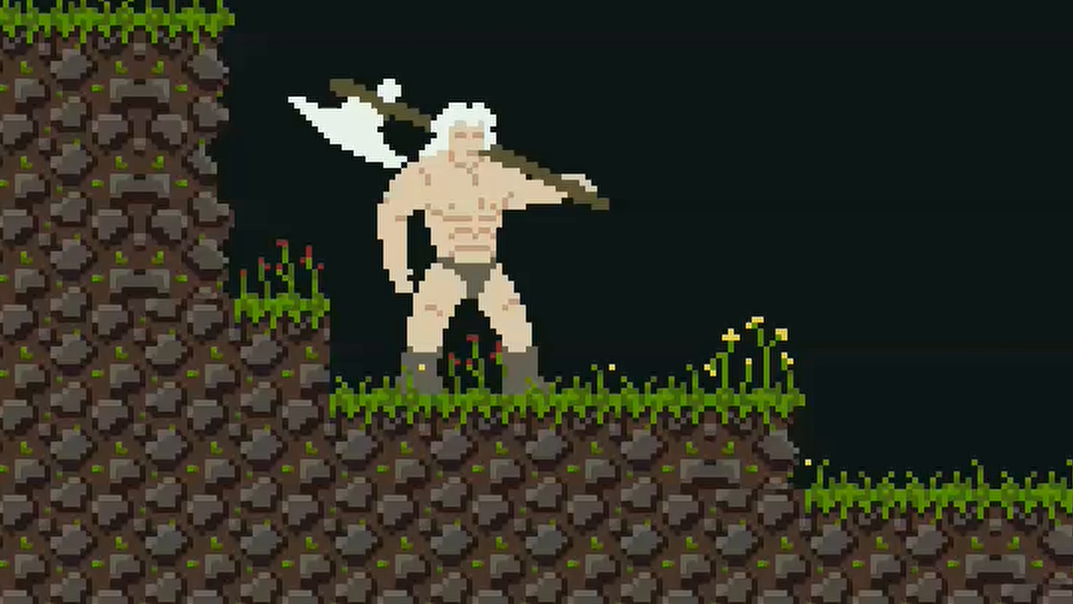
# Reselect the barbarian, slide it right along the ledge and back left, then deselect
pyautogui.moveTo(187, 0); pyautogui.dragTo(709, 492)
pyautogui.press('Right')
pyautogui.press('Right')
pyautogui.press('Right')
pyautogui.press('Right')
pyautogui.press('Right')
pyautogui.press('Right')
pyautogui.press('Right')
pyautogui.press('Right')
pyautogui.press('Right')
pyautogui.press('Right')
pyautogui.press('Right')
pyautogui.press('Right')
pyautogui.press('Right')
pyautogui.press('Right')
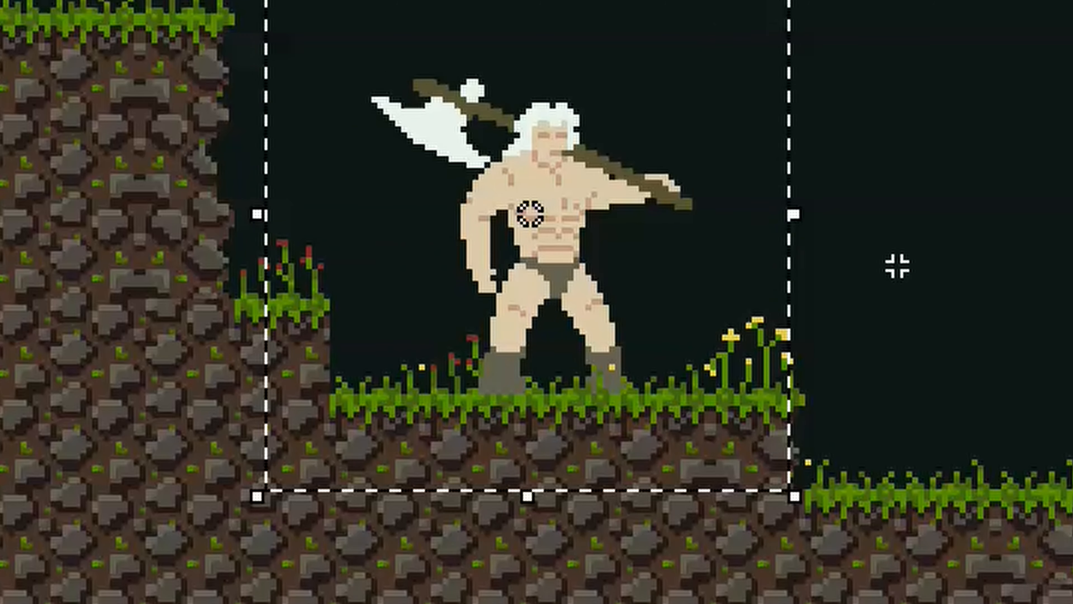
pyautogui.press('Right')
pyautogui.press('Right')
pyautogui.press('Right')
pyautogui.press('Right')
pyautogui.press('Right')
pyautogui.press('Right')
pyautogui.press('Right')
pyautogui.press('Right')
pyautogui.press('Right')
pyautogui.press('Right')
pyautogui.press('Right')
pyautogui.press('Right')
pyautogui.press('Right')
pyautogui.press('Right')
pyautogui.press('Right')
pyautogui.press('Right')
pyautogui.press('Right')
pyautogui.press('Right')
pyautogui.press('Right')
pyautogui.press('Right')
pyautogui.press('Left')
pyautogui.press('Left')
pyautogui.press('Left')
pyautogui.press('Left')
pyautogui.press('Left')
pyautogui.press('Left')
pyautogui.press('Left')
pyautogui.press('Left')
pyautogui.press('Left')
pyautogui.press('Left')
pyautogui.press('Left')
pyautogui.press('Left')
pyautogui.press('Left')
pyautogui.press('Left')
pyautogui.press('Left')
pyautogui.press('Left')
pyautogui.press('Left')
pyautogui.press('Left')
pyautogui.press('Left')
pyautogui.press('Left')
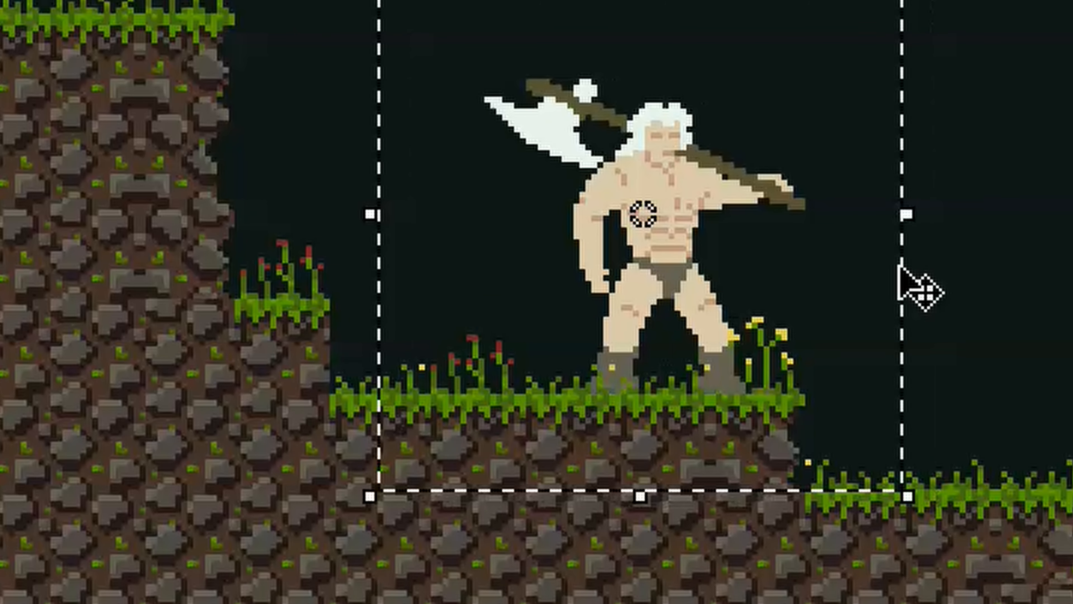
pyautogui.press('Left')
pyautogui.press('Left')
pyautogui.press('Left')
pyautogui.press('Left')
pyautogui.press('Left')
pyautogui.press('Left')
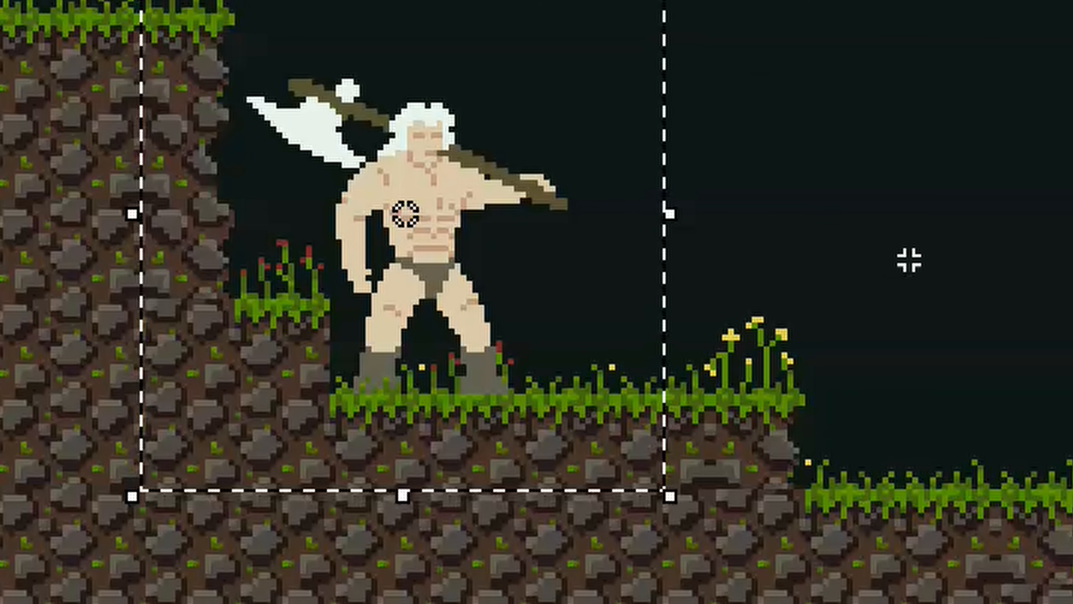
pyautogui.hotkey('ctrl', 'd')
# Select the barbarian once more, shift it right twice, then left toward the cliff
pyautogui.press('Right')
pyautogui.press('Right')
pyautogui.press('Right')
pyautogui.press('Right')
pyautogui.press('Right')
pyautogui.press('Right')
pyautogui.press('Right')
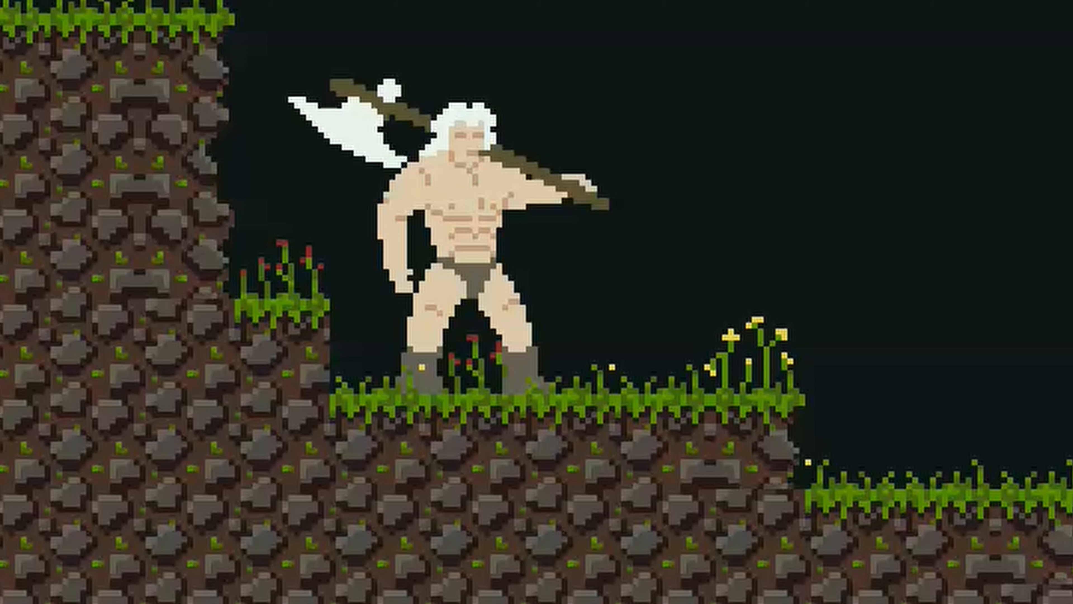
pyautogui.moveTo(185, 1); pyautogui.dragTo(709, 491)
pyautogui.press('Right')
pyautogui.press('Right')
pyautogui.press('Right')
pyautogui.press('Right')
pyautogui.press('Right')
pyautogui.press('Right')
pyautogui.press('Right')
pyautogui.press('Right')
pyautogui.press('Right')
pyautogui.press('Right')
pyautogui.press('Right')
pyautogui.press('Right')
pyautogui.press('Right')
pyautogui.press('Right')
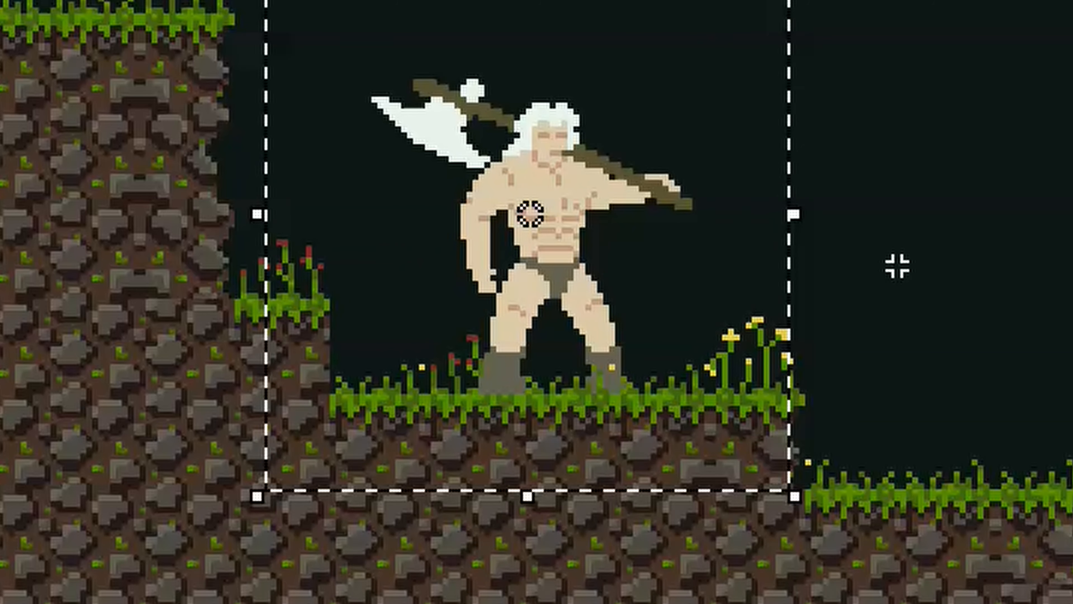
pyautogui.press('Right')
pyautogui.press('Right')
pyautogui.press('Right')
pyautogui.press('Right')
pyautogui.press('Right')
pyautogui.press('Right')
pyautogui.press('Right')
pyautogui.press('Right')
pyautogui.press('Right')
pyautogui.press('Right')
pyautogui.press('Right')
pyautogui.press('Right')
pyautogui.press('Right')
pyautogui.press('Right')
pyautogui.press('Right')
pyautogui.press('Right')
pyautogui.press('Right')
pyautogui.press('Right')
pyautogui.press('Right')
pyautogui.press('Right')
pyautogui.press('Left')
pyautogui.press('Left')
pyautogui.press('Left')
pyautogui.press('Left')
pyautogui.press('Left')
pyautogui.press('Left')
pyautogui.press('Left')
pyautogui.press('Left')
pyautogui.press('Left')
pyautogui.press('Left')
pyautogui.press('Left')
pyautogui.press('Left')
pyautogui.press('Left')
pyautogui.press('Left')
pyautogui.press('Left')
pyautogui.press('Left')
pyautogui.press('Left')
pyautogui.press('Left')
pyautogui.press('Left')
pyautogui.press('Left')
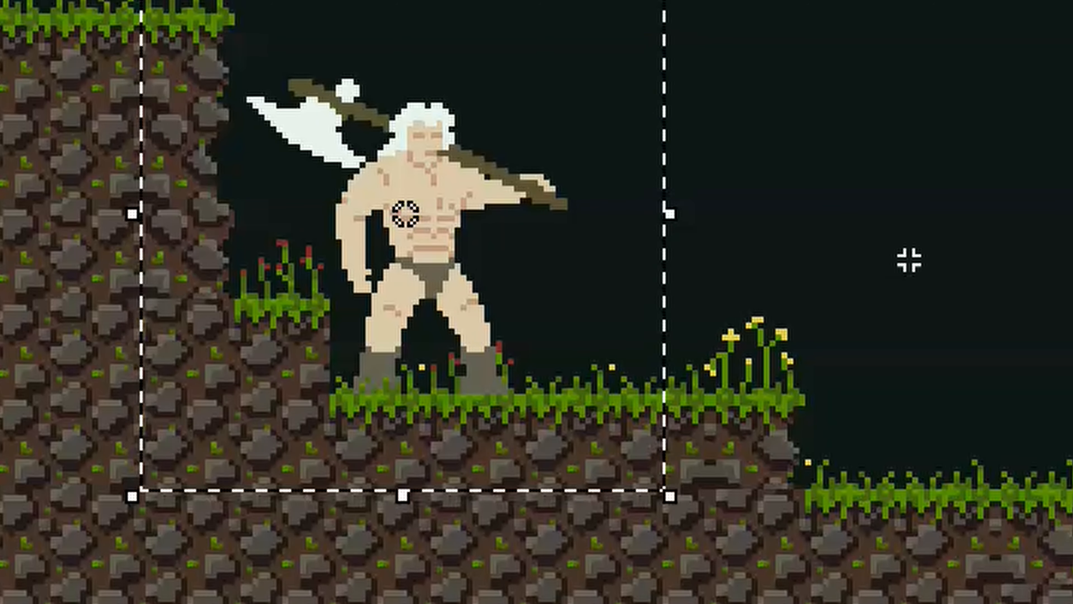
pyautogui.hotkey('ctrl', 'd')
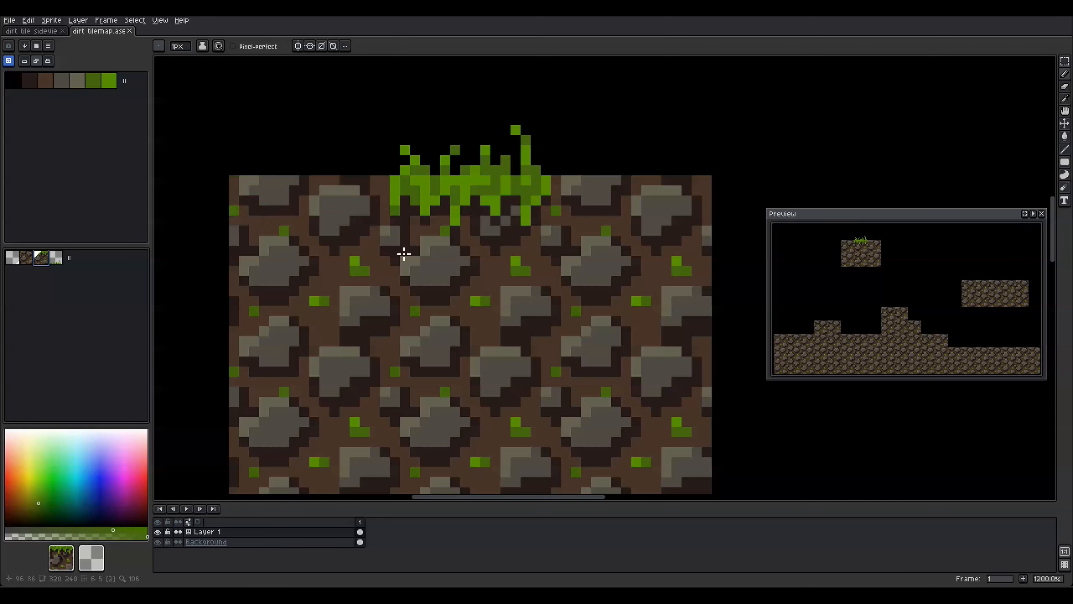
# Paint grass tiles along the ground, step tops, lower ground and right platform
pyautogui.scroll(-7, 402, 252)
pyautogui.moveTo(306, 359); pyautogui.dragTo(360, 359)
pyautogui.moveTo(387, 337); pyautogui.dragTo(494, 363)
pyautogui.moveTo(521, 311); pyautogui.dragTo(548, 311)
pyautogui.click(571, 334)
pyautogui.moveTo(601, 363); pyautogui.dragTo(628, 362)
pyautogui.moveTo(674, 391)
pyautogui.mouseDown()
pyautogui.moveTo(555, 373)
pyautogui.moveTo(699, 373)
pyautogui.mouseUp()
pyautogui.moveTo(600, 238); pyautogui.dragTo(672, 238)
pyautogui.scroll(-1, 377, 241)
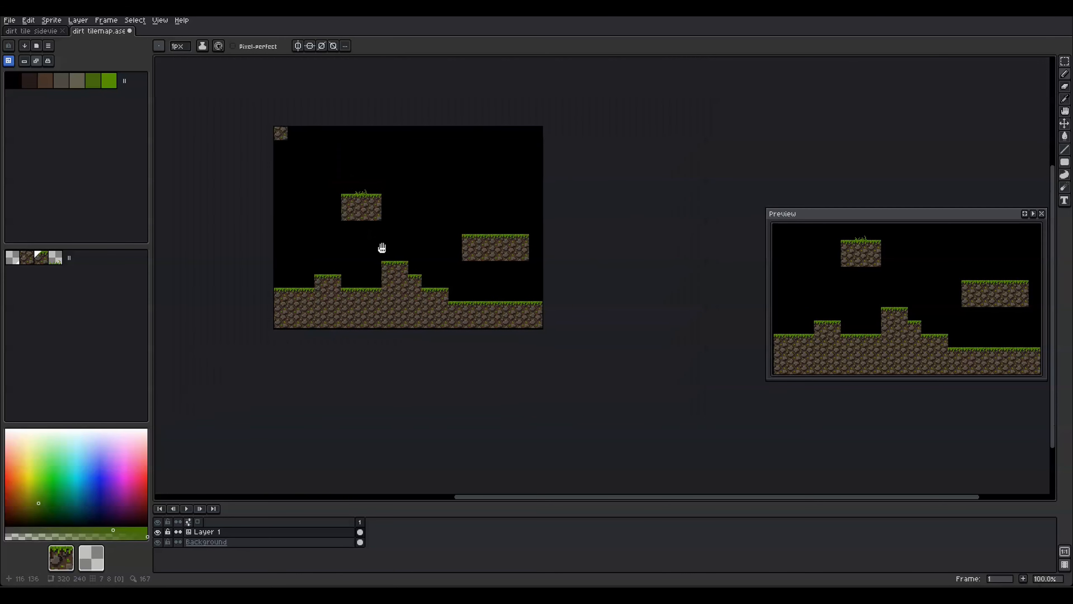
pyautogui.scroll(2, 314, 160)
# Place a grass tile at the top-left with a grass-blades tile beside it
pyautogui.click(334, 158)
pyautogui.click(55, 257)
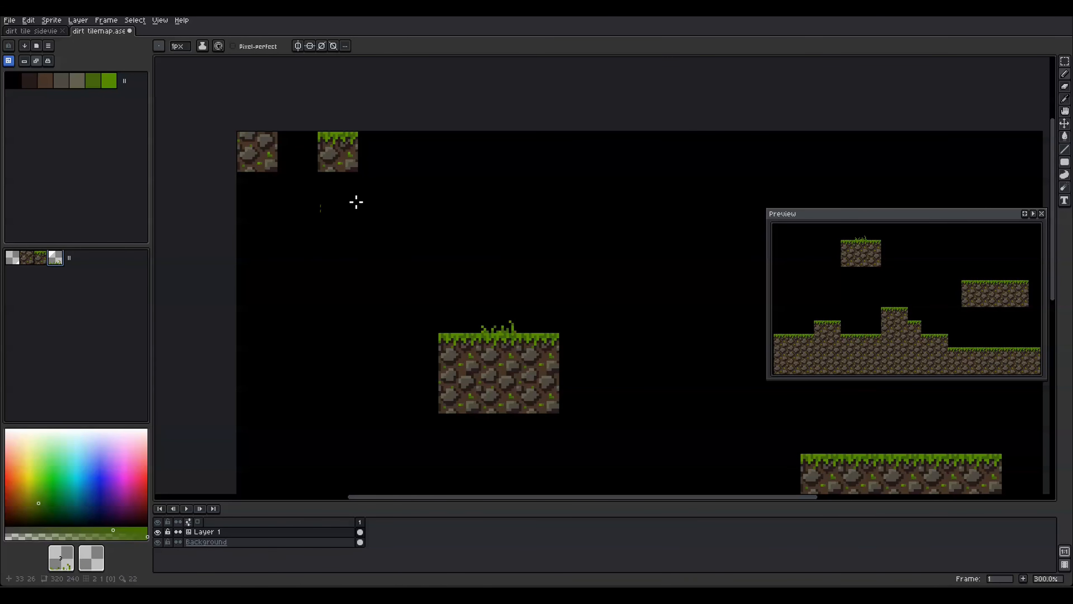
pyautogui.click(423, 165)
pyautogui.scroll(-2, 609, 241)
pyautogui.moveTo(681, 277); pyautogui.dragTo(566, 218)
pyautogui.scroll(1, 550, 231)
# Paint grass-blade tiles along the floating platforms, tower, steps, dip and left ground
pyautogui.moveTo(340, 184); pyautogui.dragTo(394, 183)
pyautogui.moveTo(580, 263); pyautogui.dragTo(688, 263)
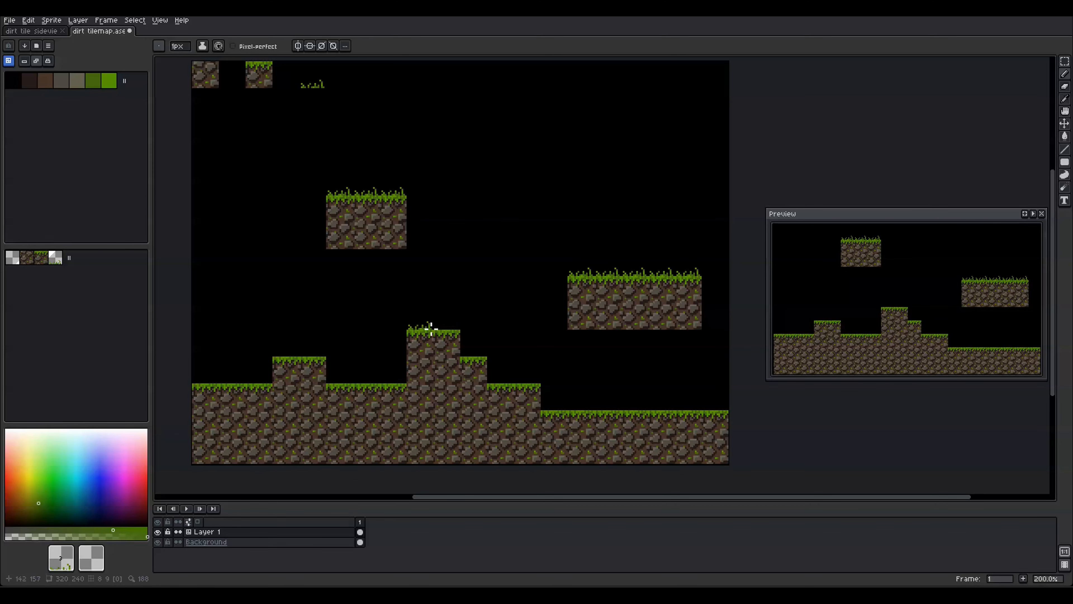
pyautogui.moveTo(427, 323); pyautogui.dragTo(446, 323)
pyautogui.click(474, 347)
pyautogui.moveTo(501, 373); pyautogui.dragTo(714, 396)
pyautogui.moveTo(351, 382); pyautogui.dragTo(393, 379)
pyautogui.moveTo(314, 355); pyautogui.dragTo(208, 376)
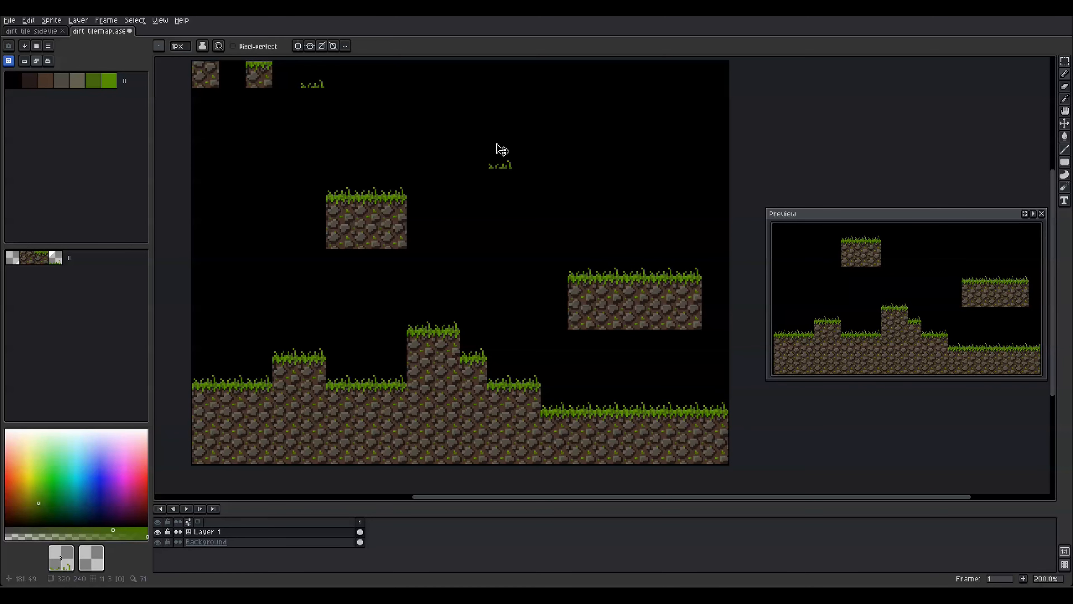
# Save the tilemap, pick palette colour 5 and switch to pixel editing
pyautogui.hotkey('ctrl', 's')
pyautogui.moveTo(501, 200); pyautogui.dragTo(515, 205)
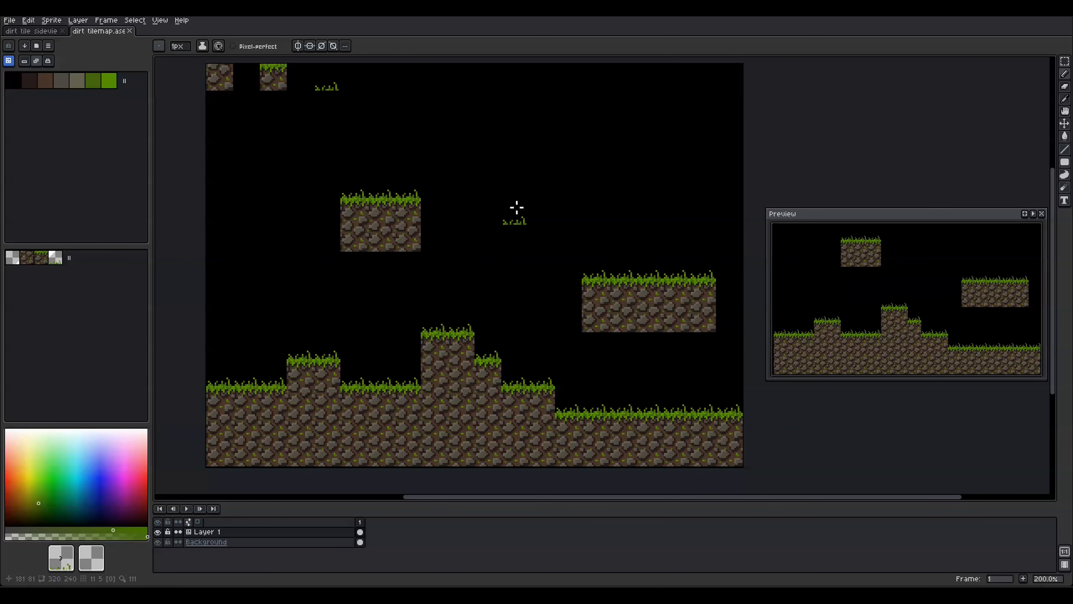
pyautogui.click(91, 74)
pyautogui.scroll(2, 344, 208)
pyautogui.hotkey('ctrl', "'")
pyautogui.scroll(1, 347, 195)
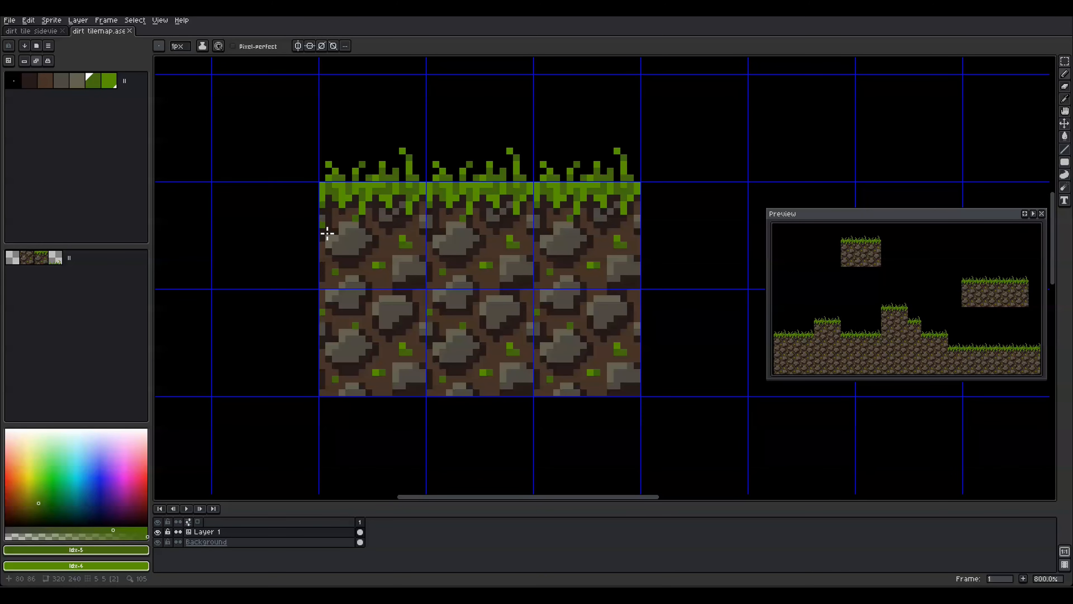
# Erase pixels down the tile's left edge, set the dirt-grass tile as secondary, and save
pyautogui.press('e')
pyautogui.moveTo(323, 204); pyautogui.dragTo(329, 278)
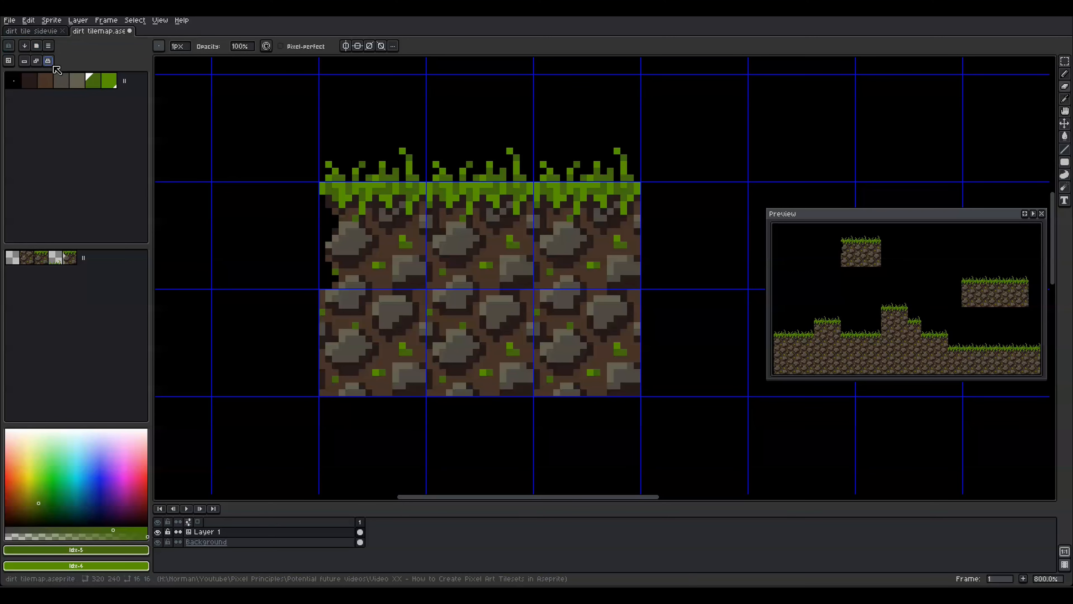
pyautogui.scroll(-1, 422, 243)
pyautogui.press('Tab')
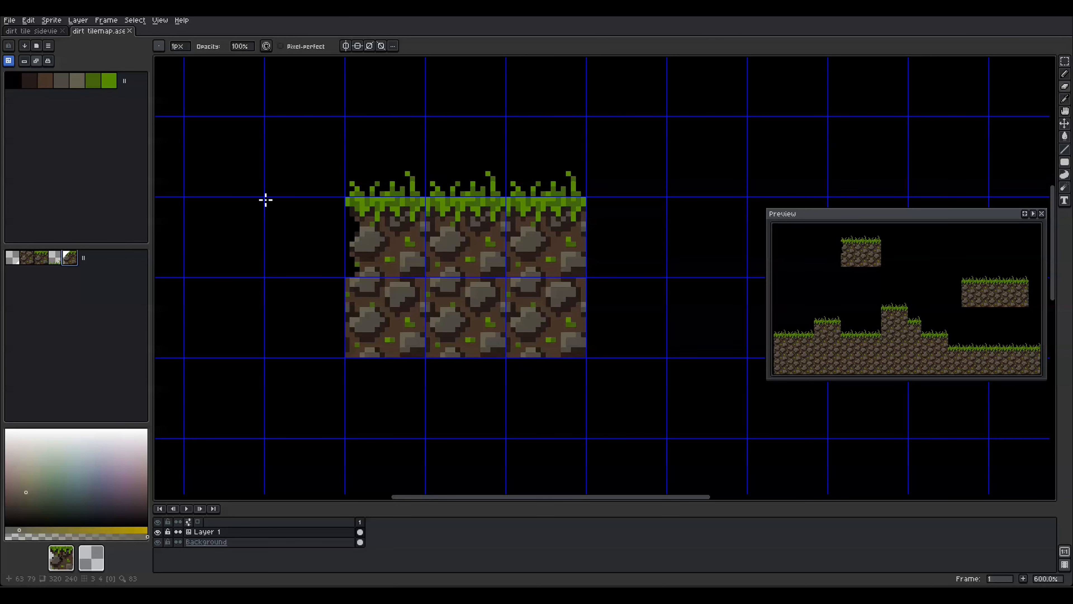
pyautogui.rightClick(68, 259)
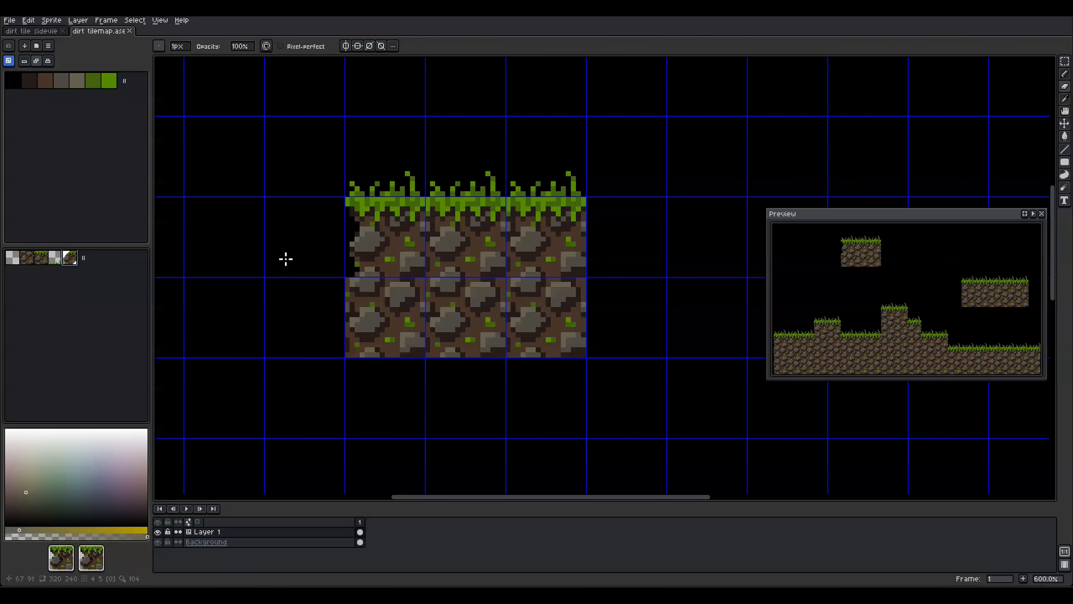
pyautogui.hotkey('ctrl', 's')
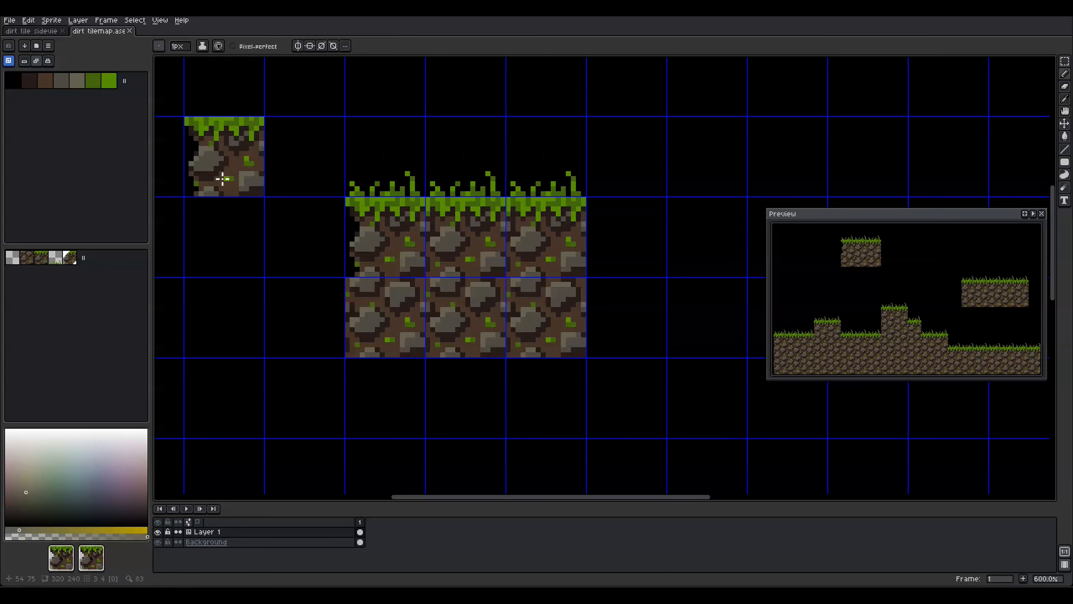
# Erase a ragged rocky strip down the block's left edge, undoing and redoing strokes
pyautogui.hotkey('space', 'Tab')
pyautogui.press('e')
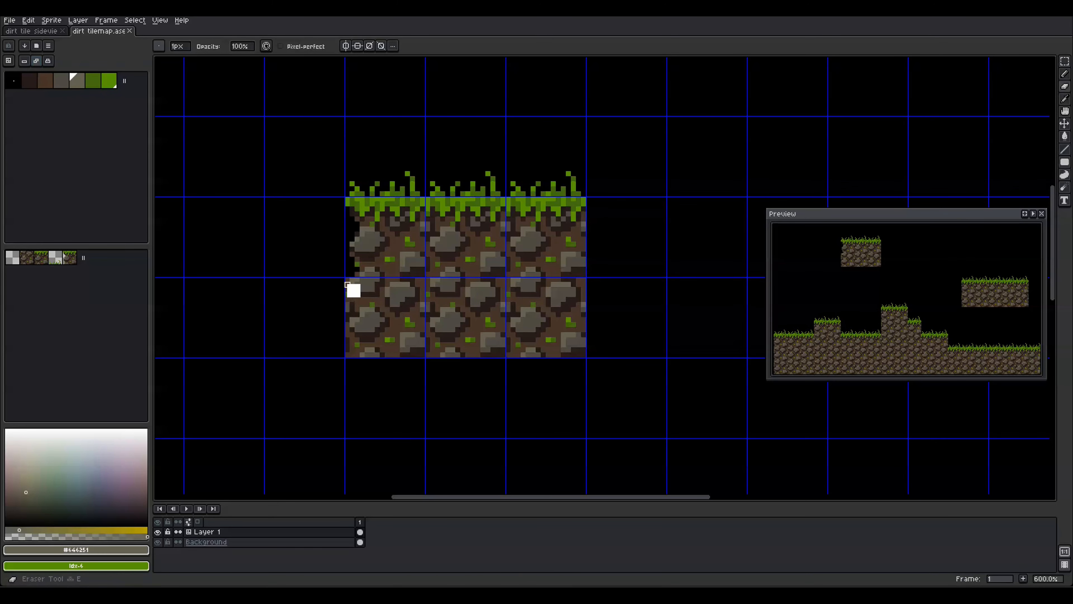
pyautogui.moveTo(352, 305); pyautogui.dragTo(348, 355)
pyautogui.click(352, 355)
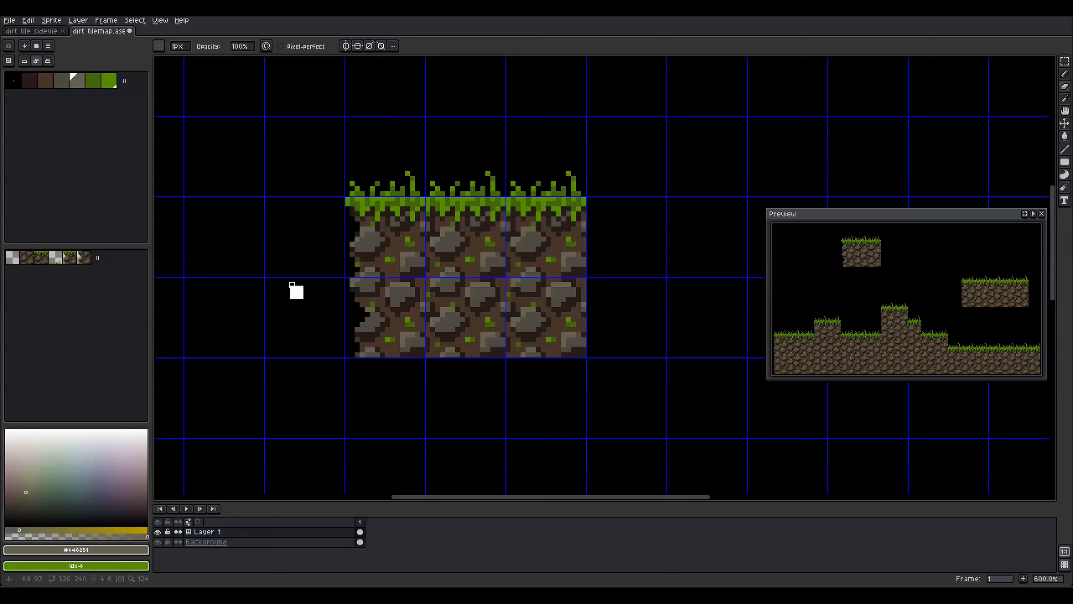
pyautogui.moveTo(344, 301)
pyautogui.mouseDown()
pyautogui.moveTo(360, 353)
pyautogui.moveTo(310, 352)
pyautogui.moveTo(320, 333)
pyautogui.moveTo(361, 366)
pyautogui.moveTo(350, 297)
pyautogui.moveTo(357, 329)
pyautogui.mouseUp()
pyautogui.hotkey('ctrl', 'z')
pyautogui.hotkey('ctrl', 'z')
pyautogui.hotkey('ctrl', 'z')
pyautogui.hotkey('ctrl', 'y')
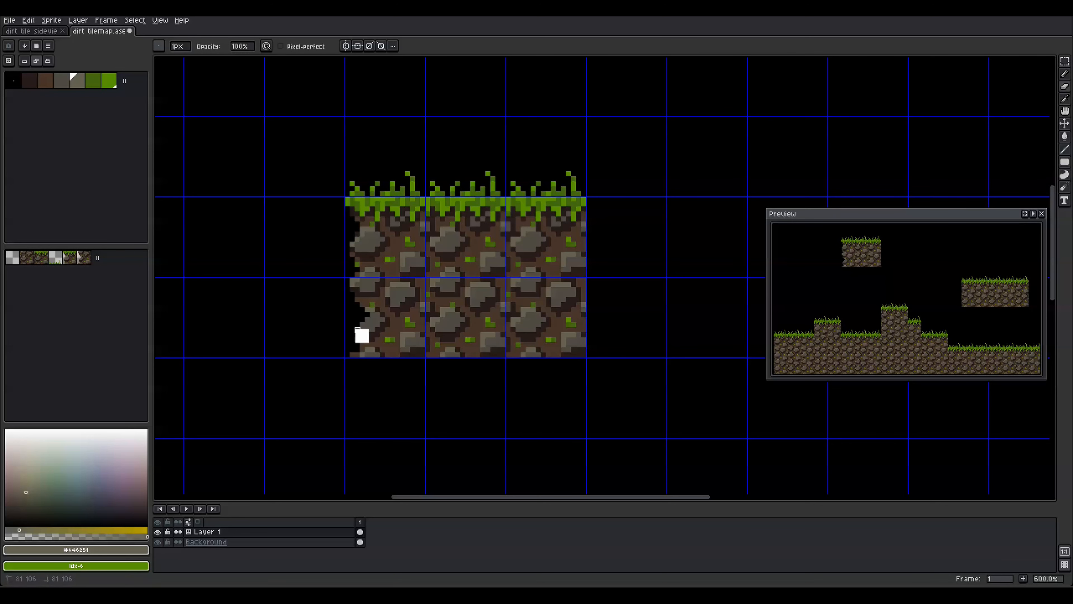
# Place ragged-edge tile 5 below the left column, restore plain dirt tile 1 bottom-left, and save
pyautogui.press('b')
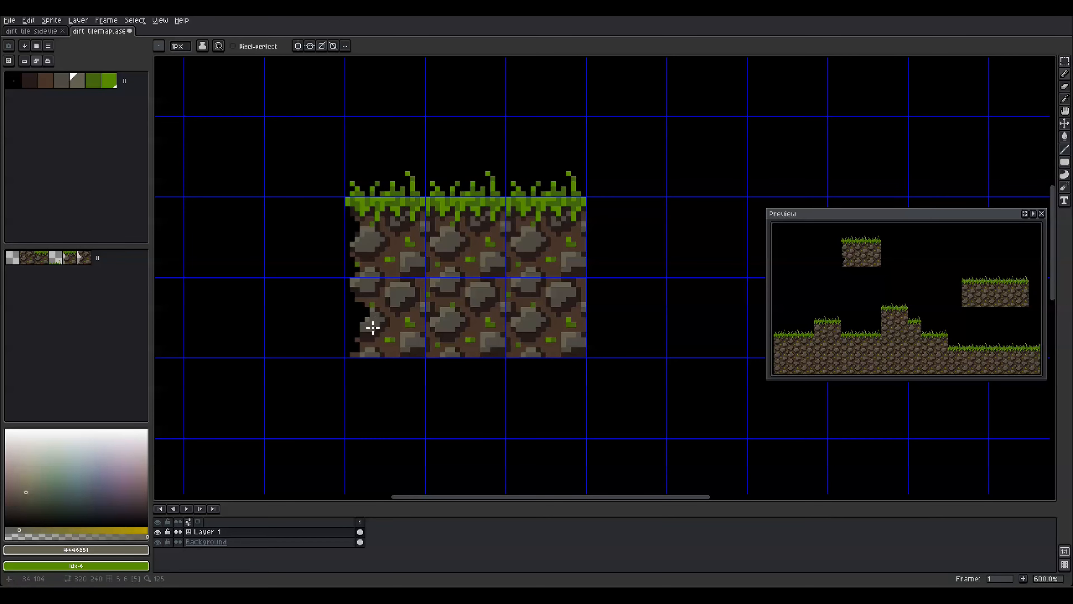
pyautogui.press('v')
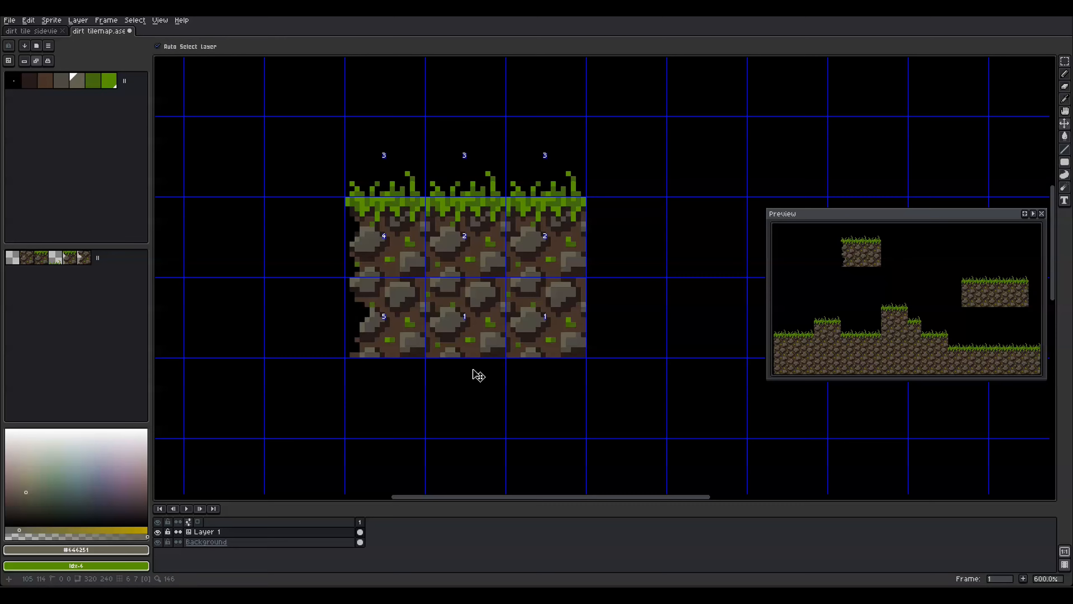
pyautogui.press('ctrl')
pyautogui.click(83, 258)
pyautogui.click(385, 398)
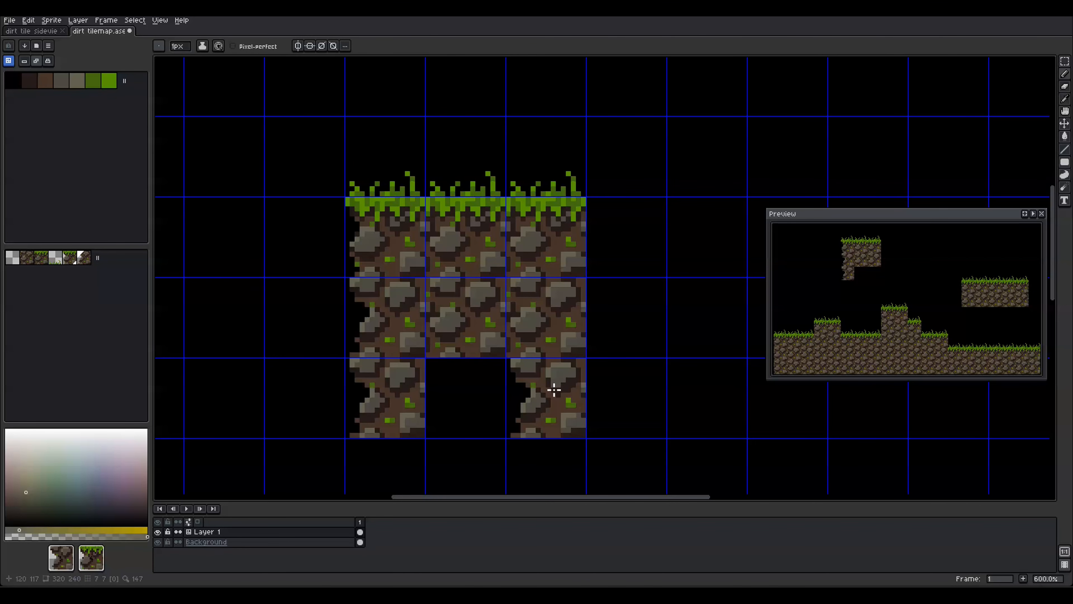
pyautogui.click(72, 259)
pyautogui.click(27, 258)
pyautogui.click(395, 398)
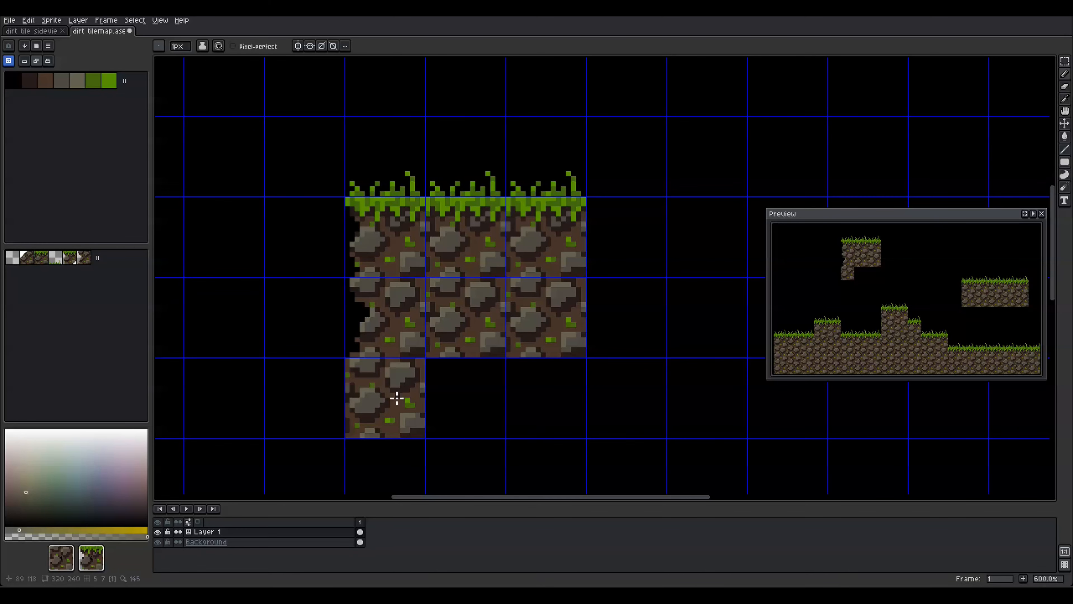
pyautogui.click(37, 64)
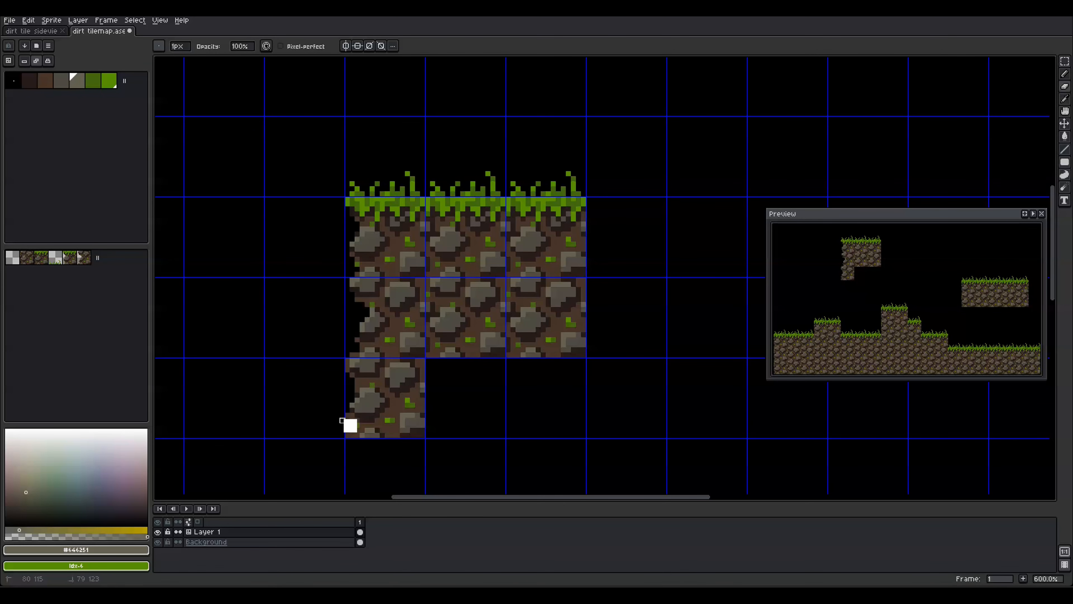
pyautogui.hotkey('ctrl', 's')
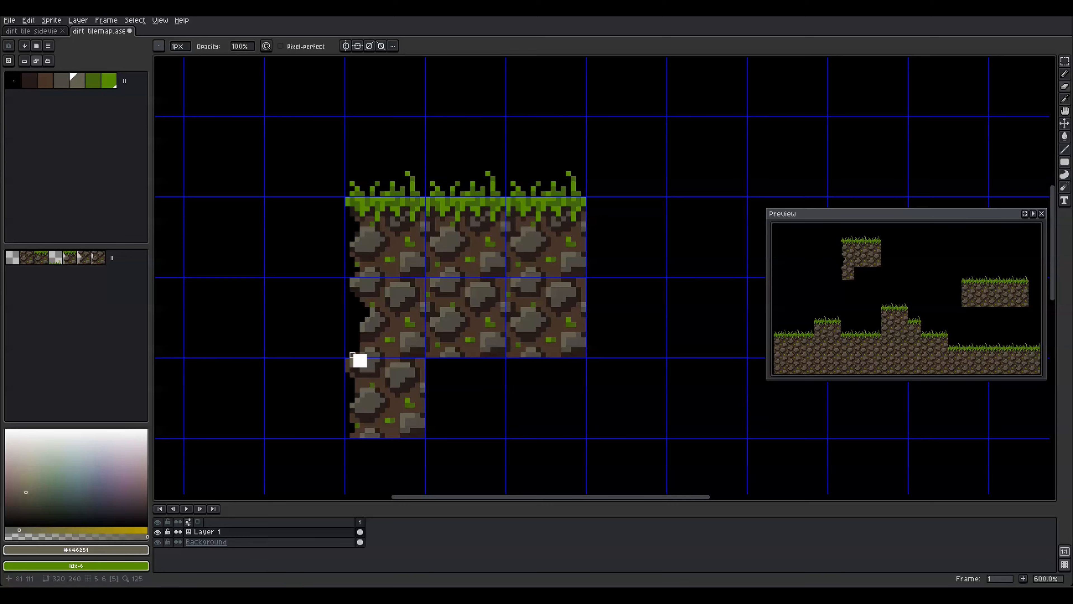
# Erase stone pixels on the lower-left tile, undo one, and sample the dirt brown
pyautogui.moveTo(360, 354); pyautogui.dragTo(350, 356)
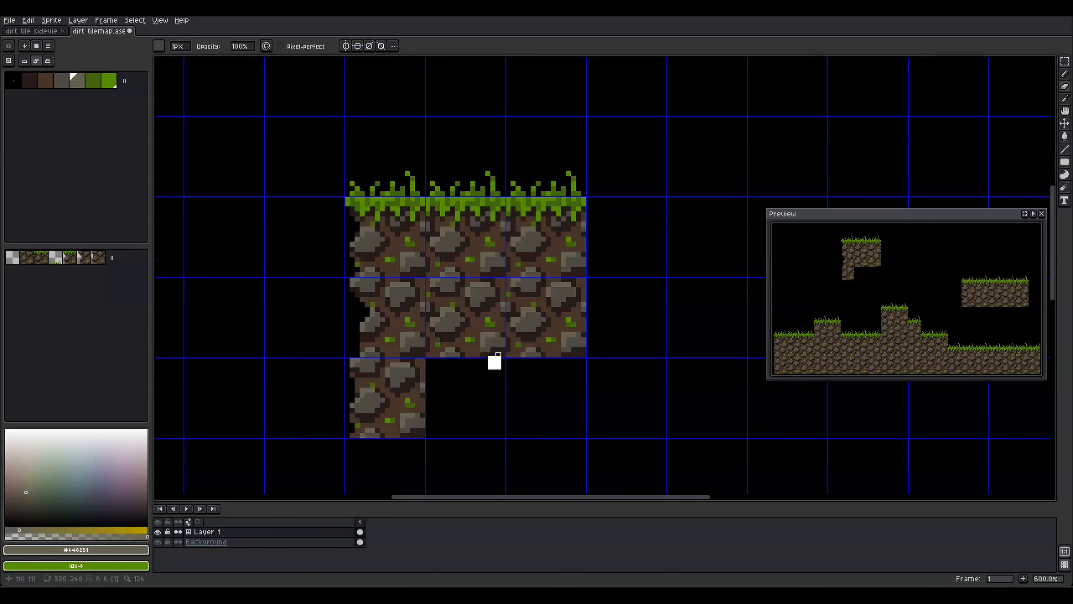
pyautogui.click(352, 359)
pyautogui.hotkey('ctrl', 'z')
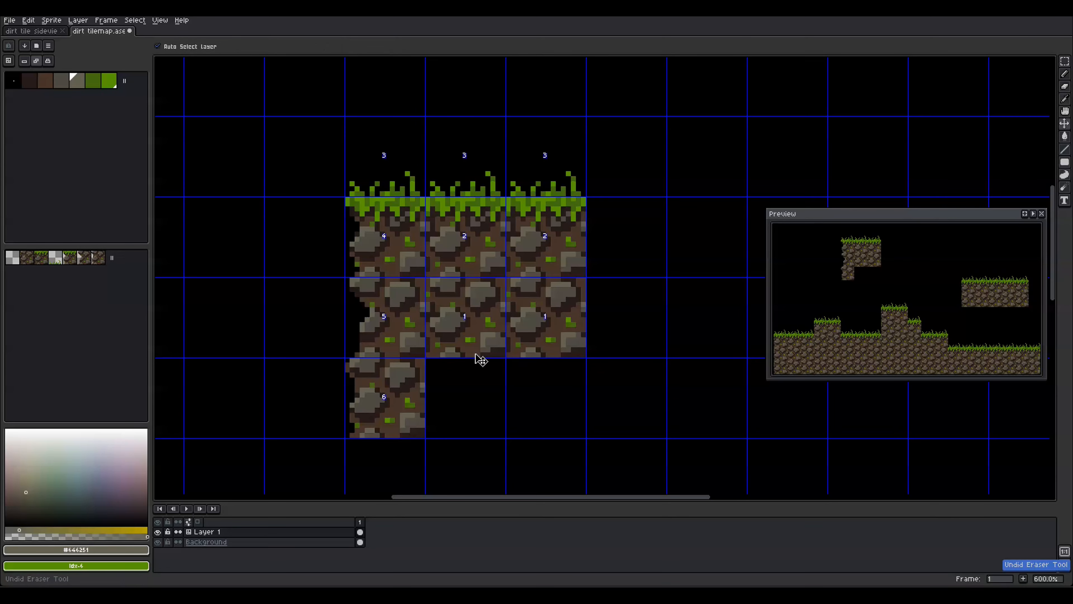
pyautogui.keyDown('alt'); pyautogui.click(355, 381); pyautogui.keyUp('alt')
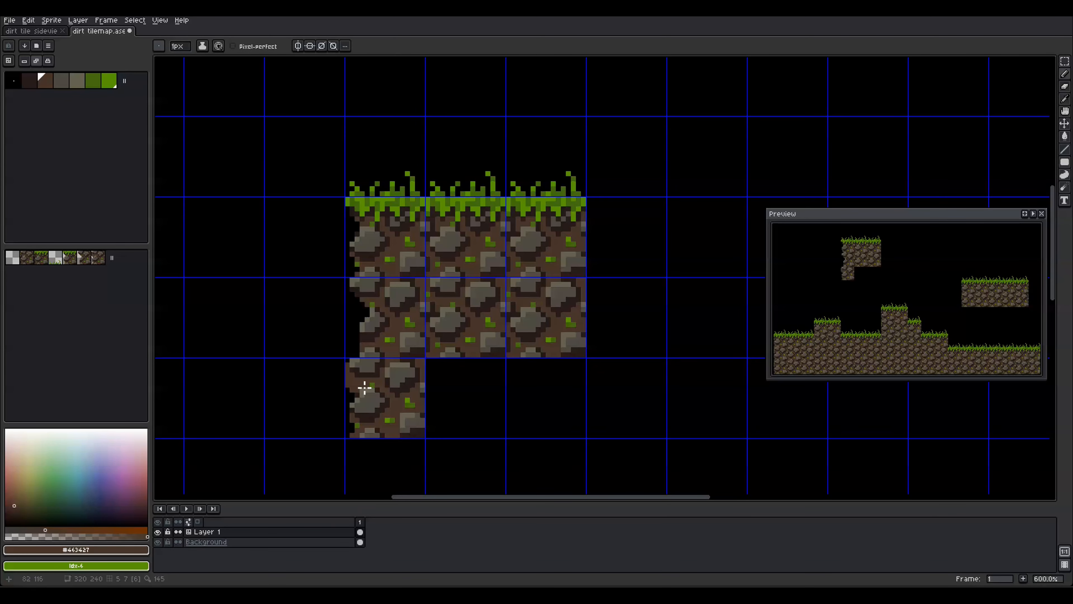
pyautogui.press('e')
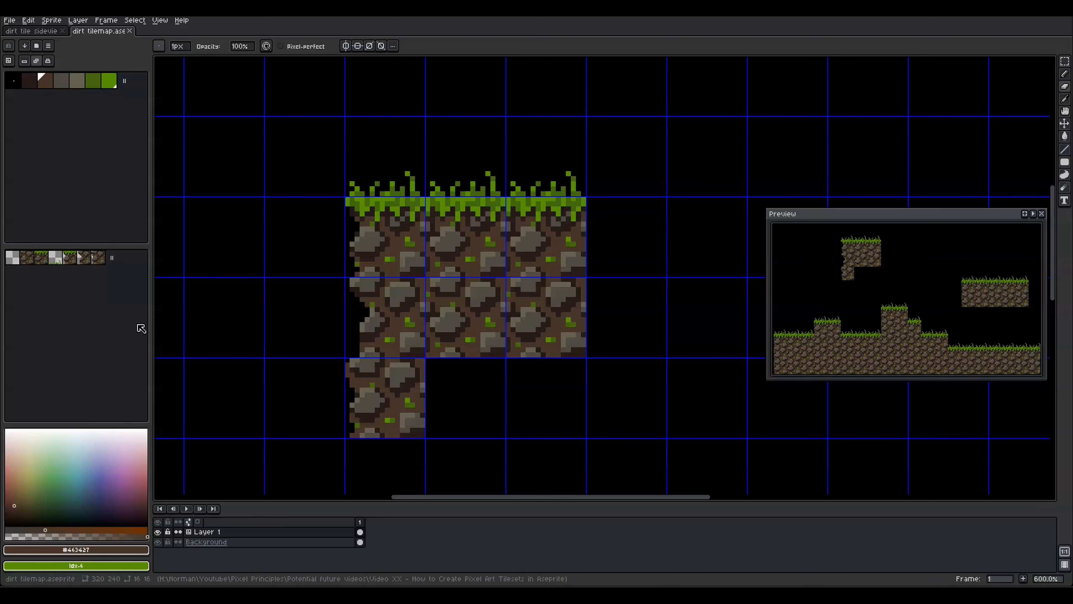
# Paint two plain dirt tiles across the bottom row and save
pyautogui.click(28, 258)
pyautogui.press('b')
pyautogui.moveTo(454, 394); pyautogui.dragTo(543, 391)
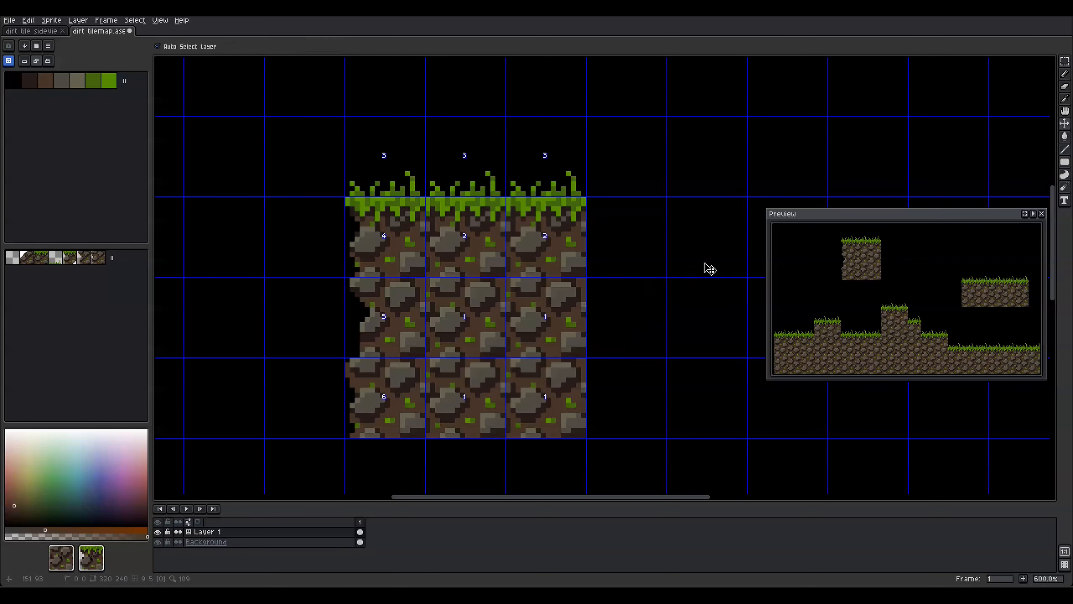
pyautogui.hotkey('ctrl', 's')
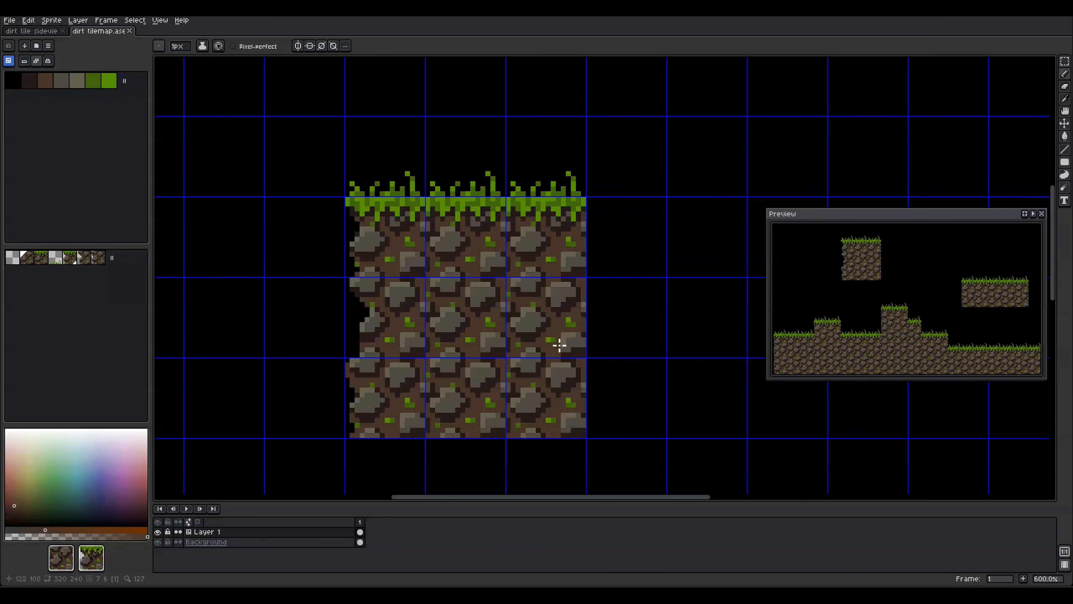
# Place the grass-topped tile to the right of the top row
pyautogui.click(69, 258)
pyautogui.click(636, 244)
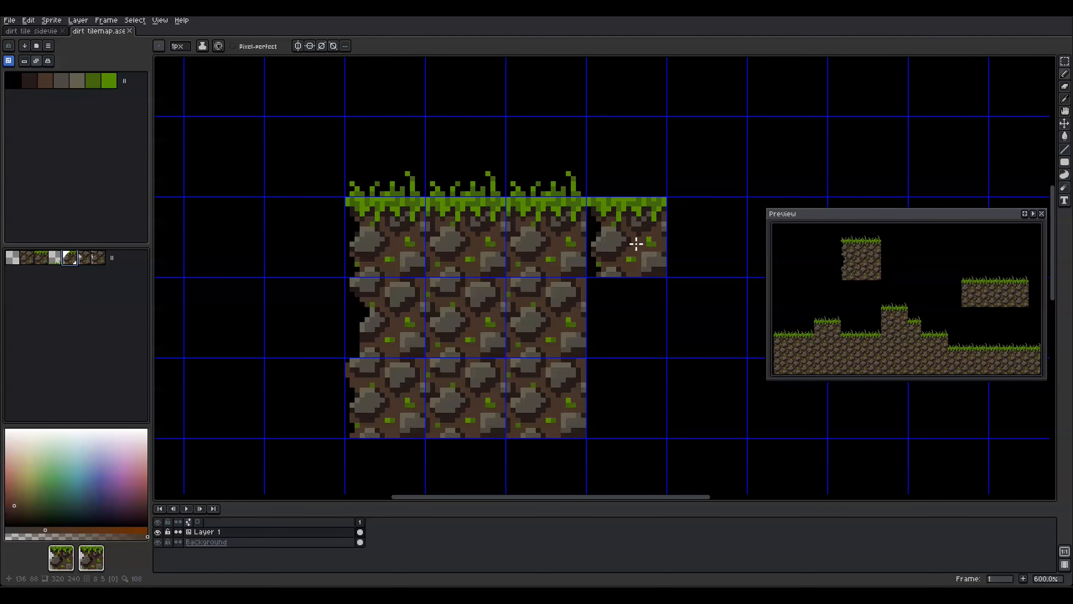
pyautogui.hotkey('space', 'z')
pyautogui.hotkey('space', 'z')
pyautogui.hotkey('space', 'z')
pyautogui.hotkey('space', 'z')
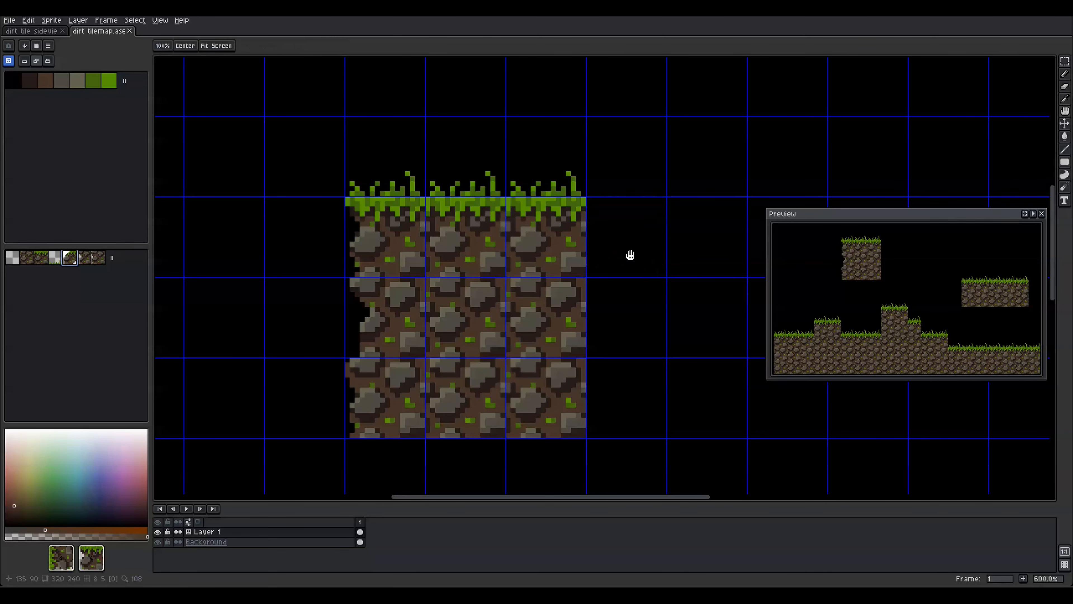
pyautogui.click(630, 255)
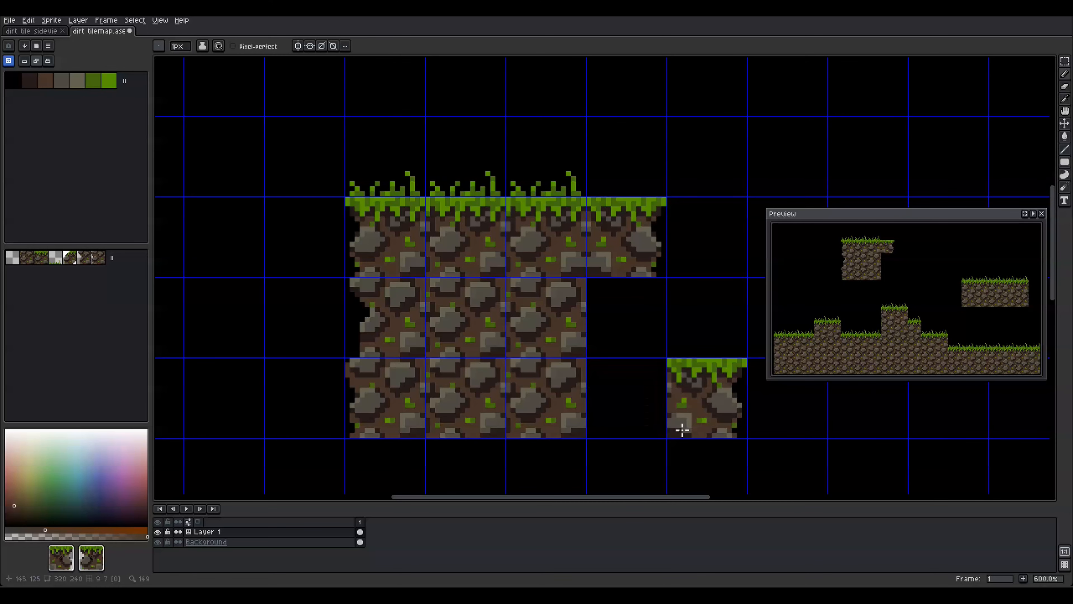
# Place the ragged-edge tile mirrored horizontally down the block's right side
pyautogui.click(84, 259)
pyautogui.click(623, 338)
pyautogui.hotkey('space', 'x')
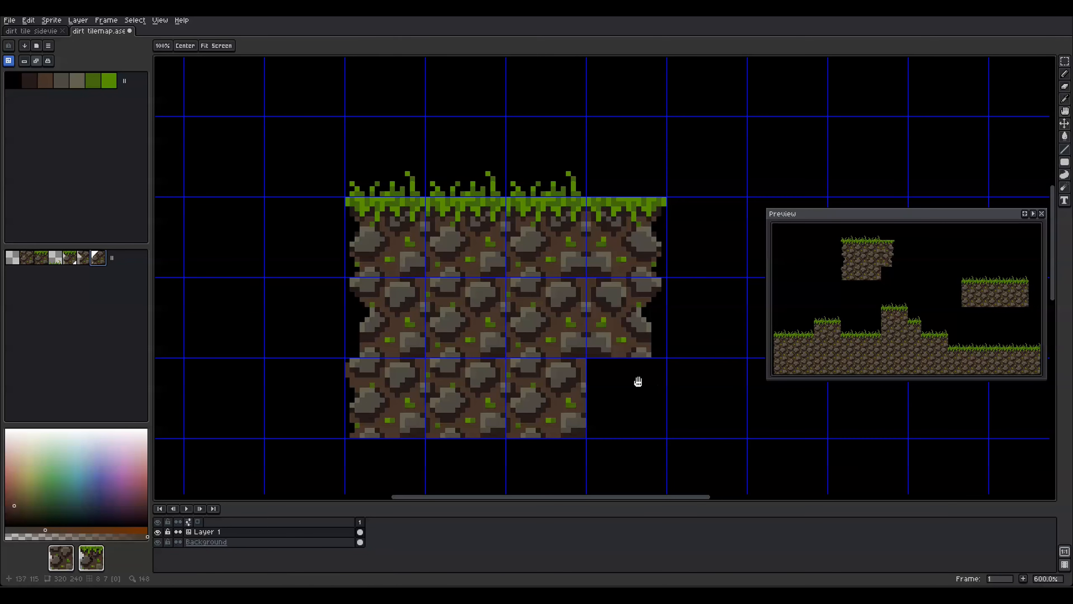
pyautogui.click(637, 376)
pyautogui.click(640, 322)
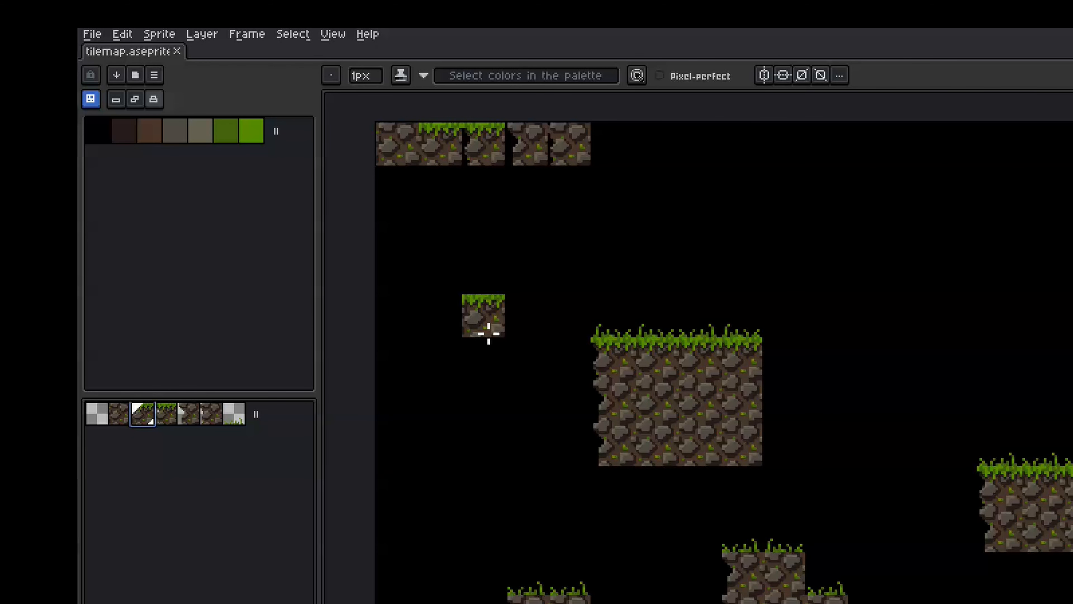
# Rotate the tile brush around to grass-on-top, then preview it mirrored horizontally and back
pyautogui.press('space')
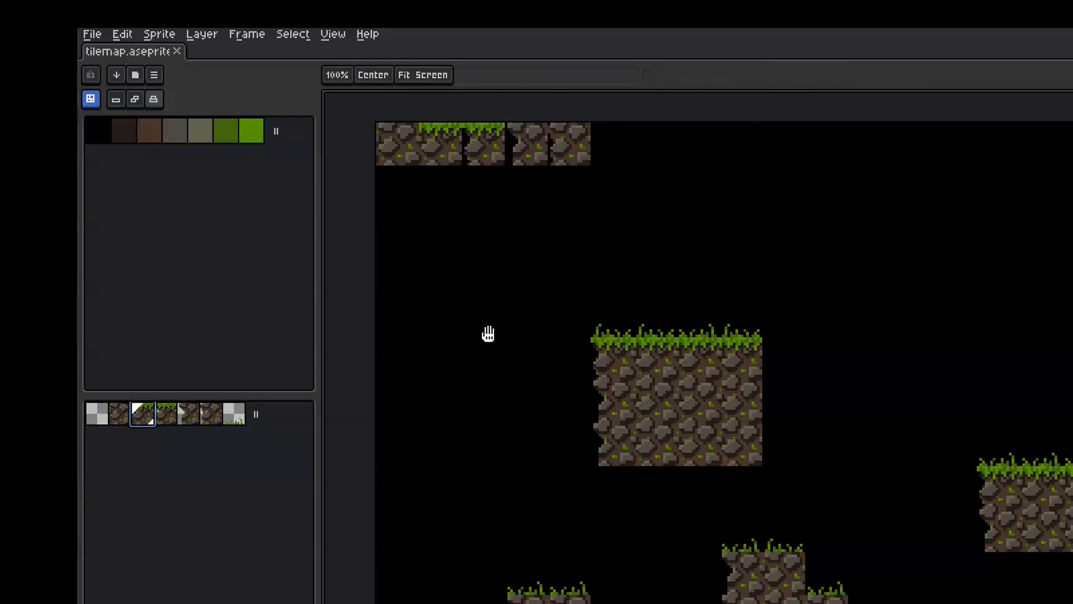
pyautogui.hotkey('space', 'r')
pyautogui.hotkey('space', 'r')
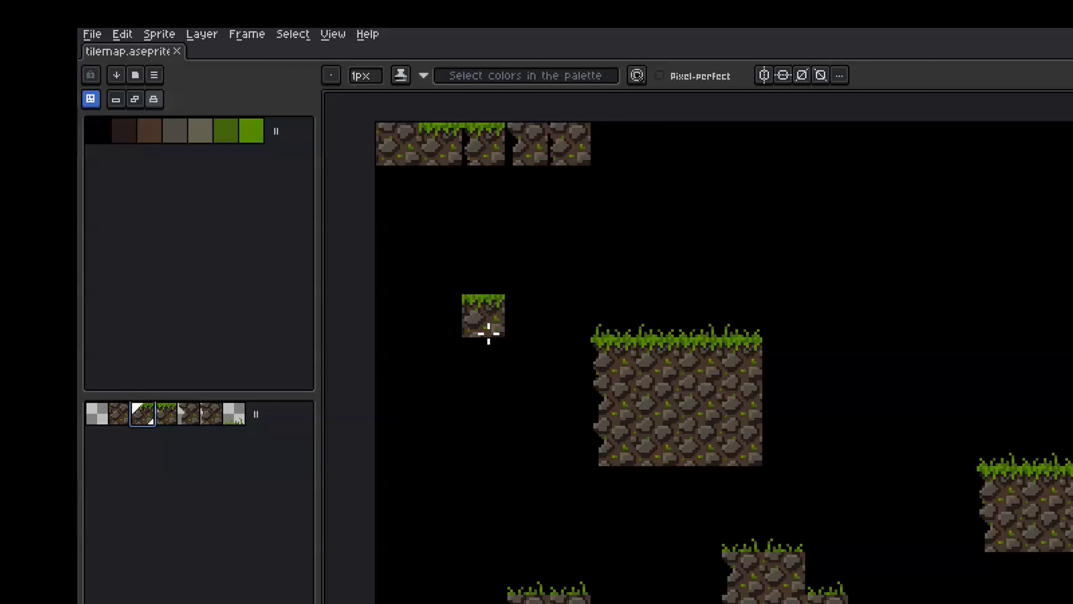
pyautogui.hotkey('space', 'r')
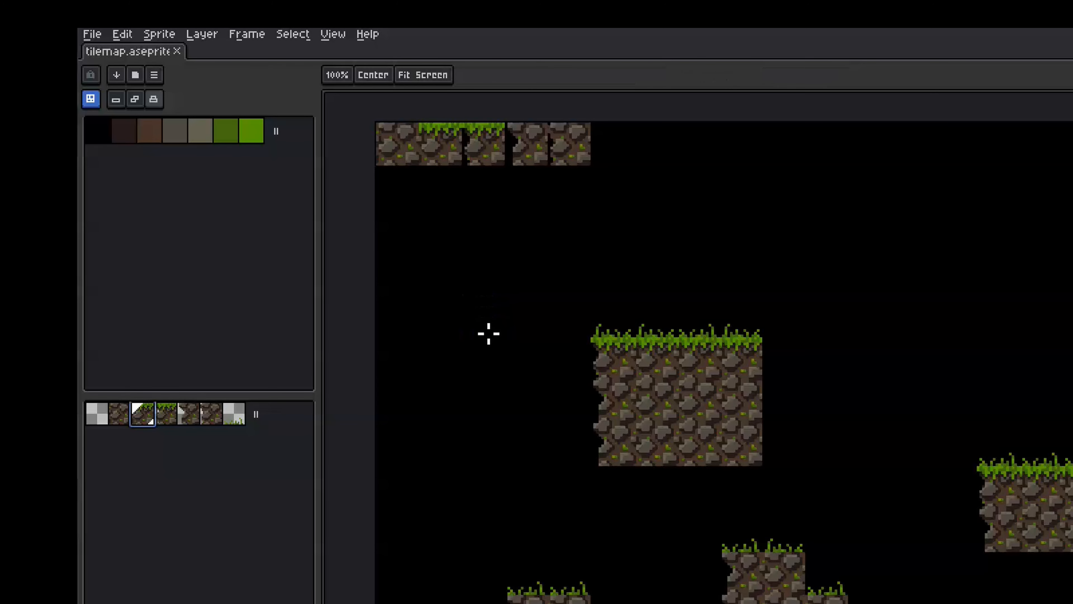
pyautogui.hotkey('space', 'r')
pyautogui.hotkey('space', 'r')
pyautogui.hotkey('space', 'r')
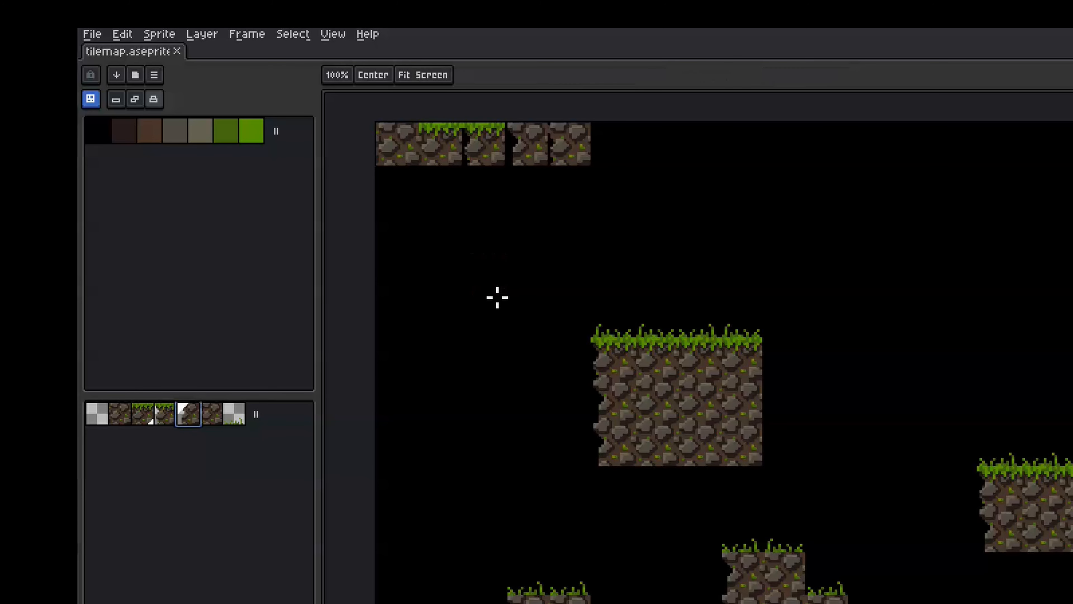
pyautogui.hotkey('space', 'x')
pyautogui.hotkey('space', 'x')
pyautogui.hotkey('space', 'x')
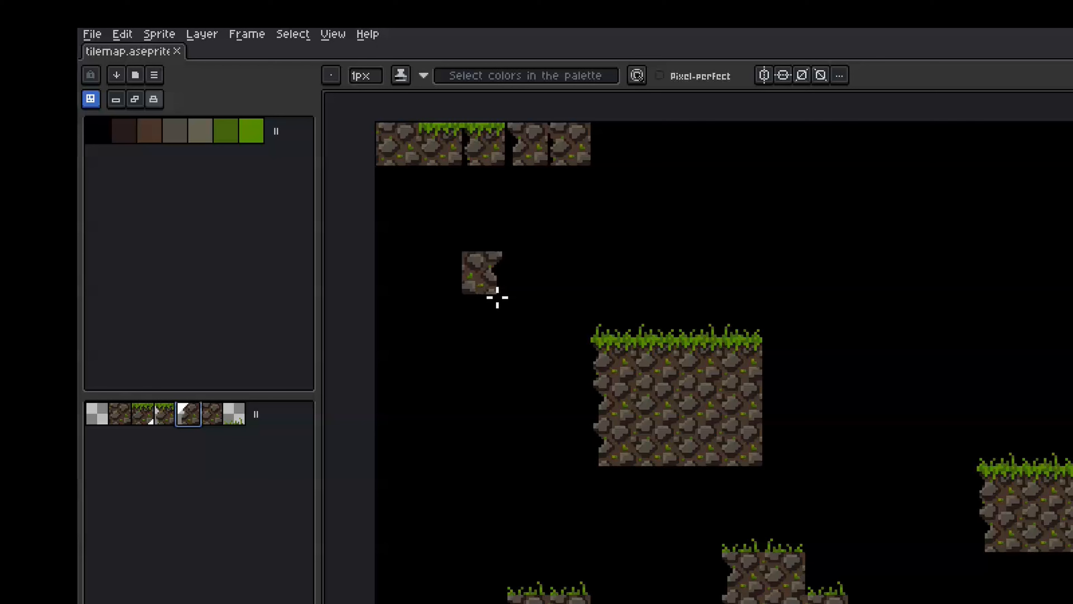
pyautogui.hotkey('space', 'x')
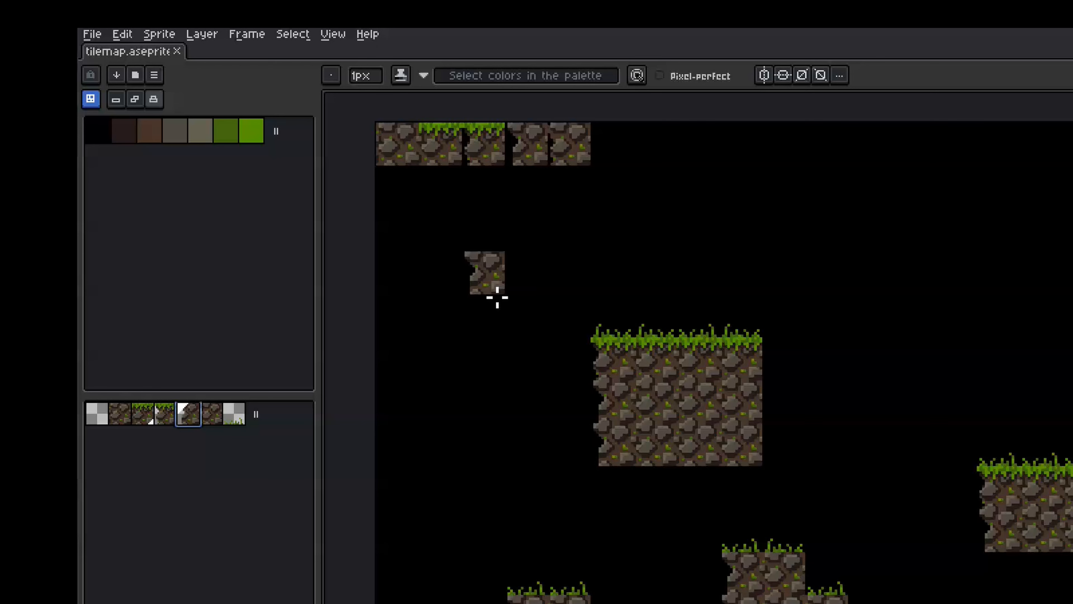
pyautogui.hotkey('space', 'x')
pyautogui.hotkey('space', 'x')
pyautogui.hotkey('space', 'x')
pyautogui.hotkey('space', 'x')
pyautogui.hotkey('space', 'x')
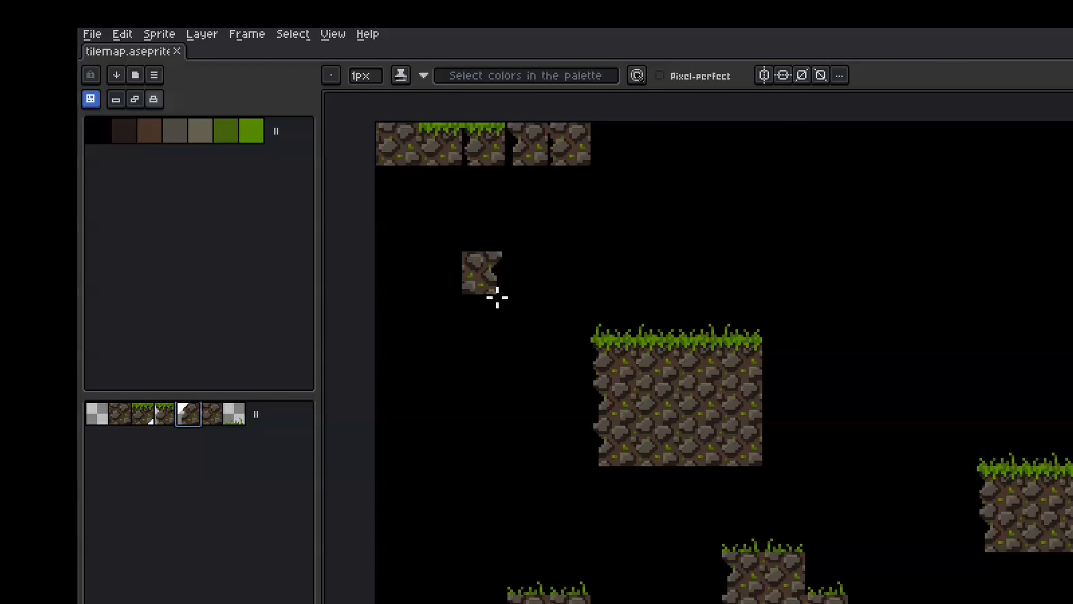
pyautogui.hotkey('space', 'x')
# With the grass-topped tile, flip it upside down and back, then transpose it so grass faces left
pyautogui.click(142, 413)
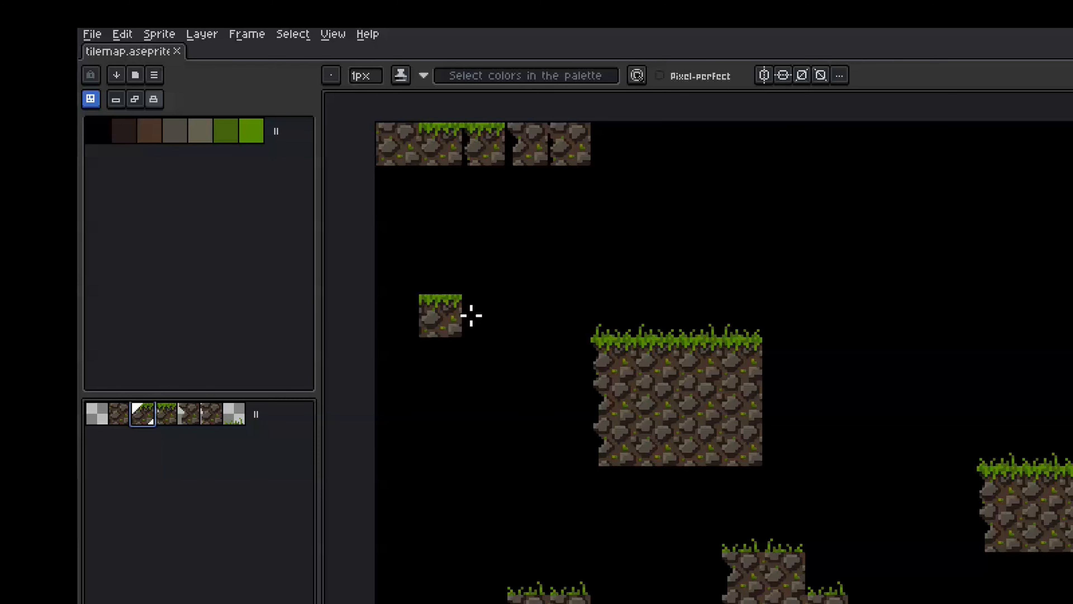
pyautogui.hotkey('space', 'y')
pyautogui.hotkey('space', 'y')
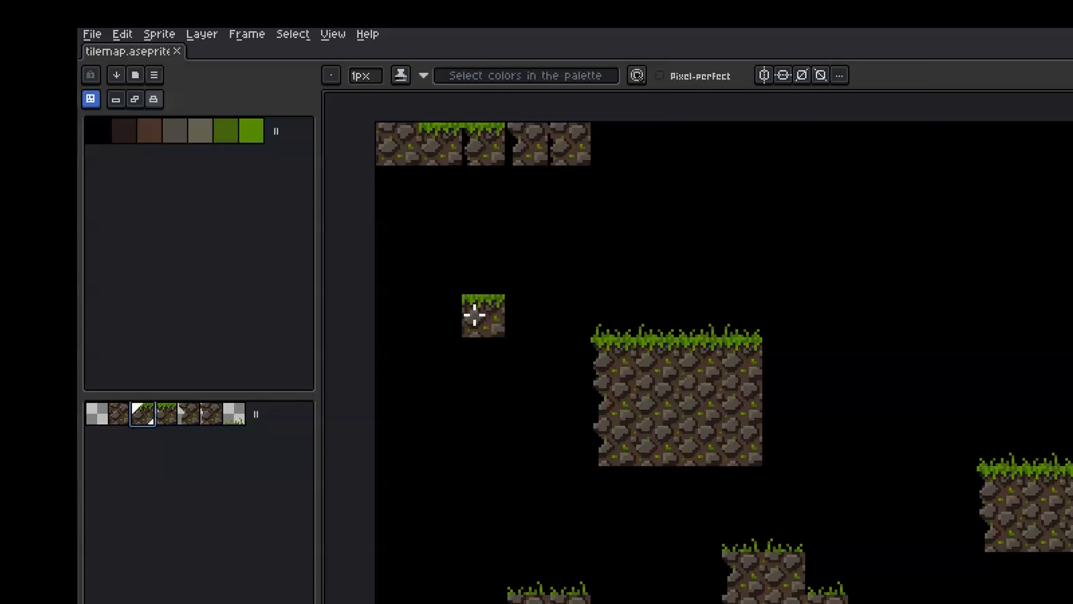
pyautogui.hotkey('space', 'y')
pyautogui.hotkey('space', 'y')
pyautogui.hotkey('space', 'd')
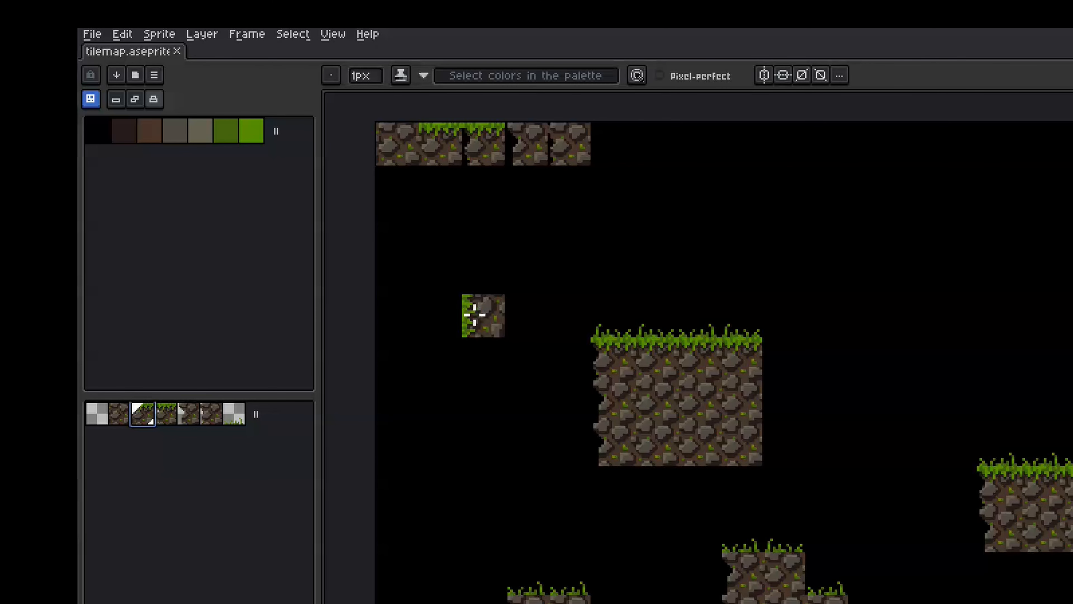
pyautogui.hotkey('space', 'd')
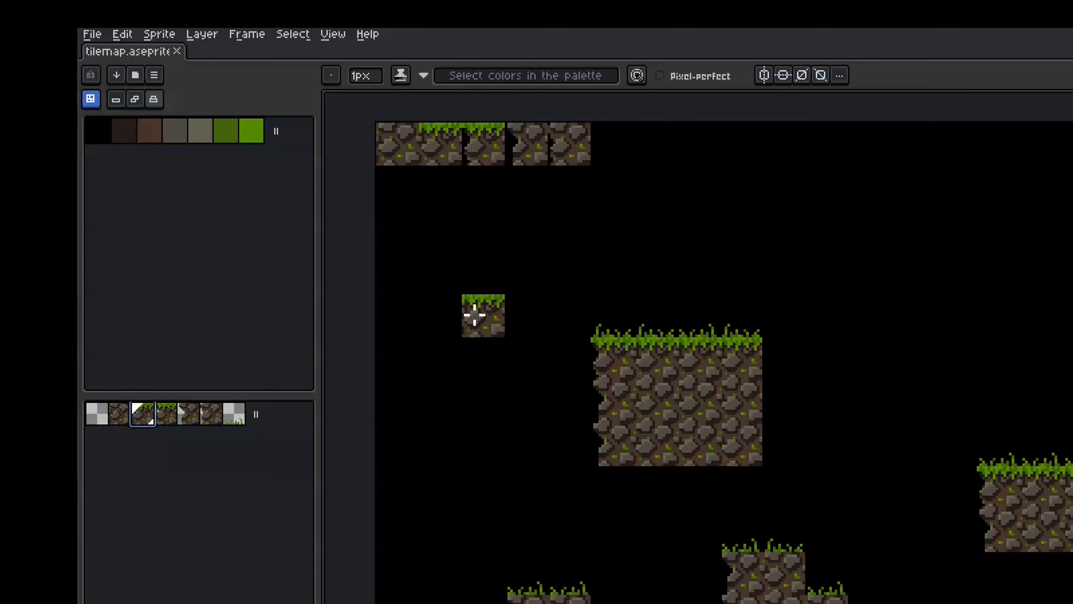
pyautogui.hotkey('space', 'd')
pyautogui.hotkey('space', 'd')
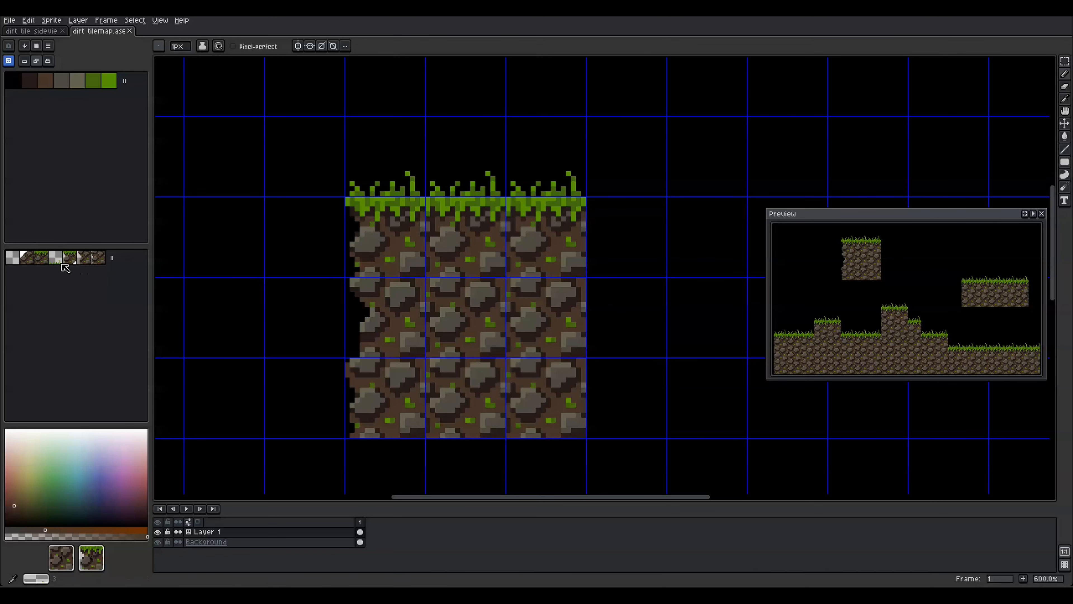
# Stamp grass and dirt tiles into the empty right-hand cells, completing the four-by-three block
pyautogui.click(70, 257)
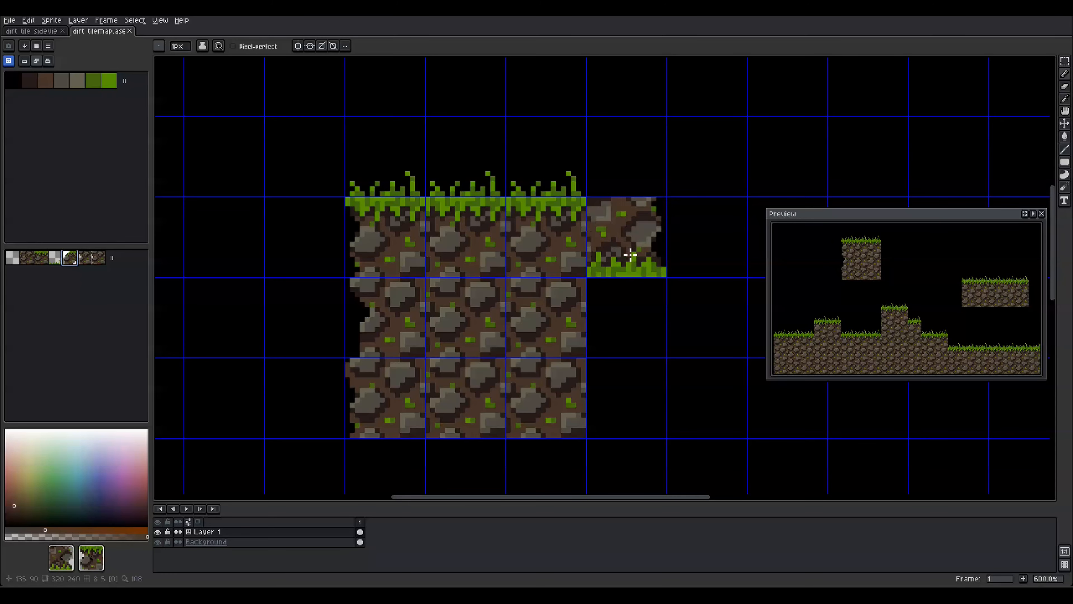
pyautogui.press('space')
pyautogui.click(629, 253)
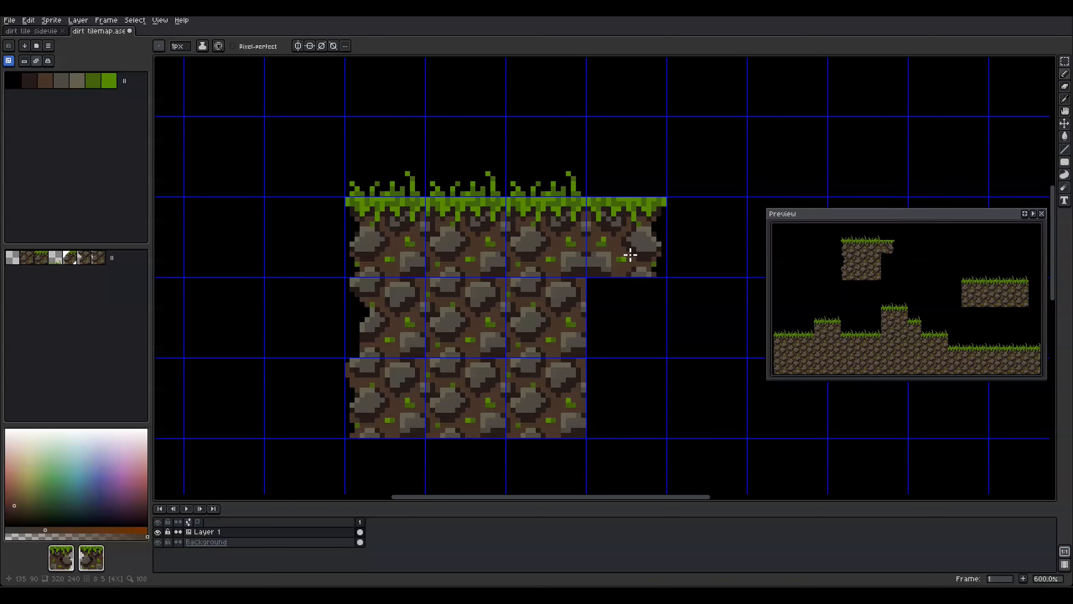
pyautogui.click(84, 256)
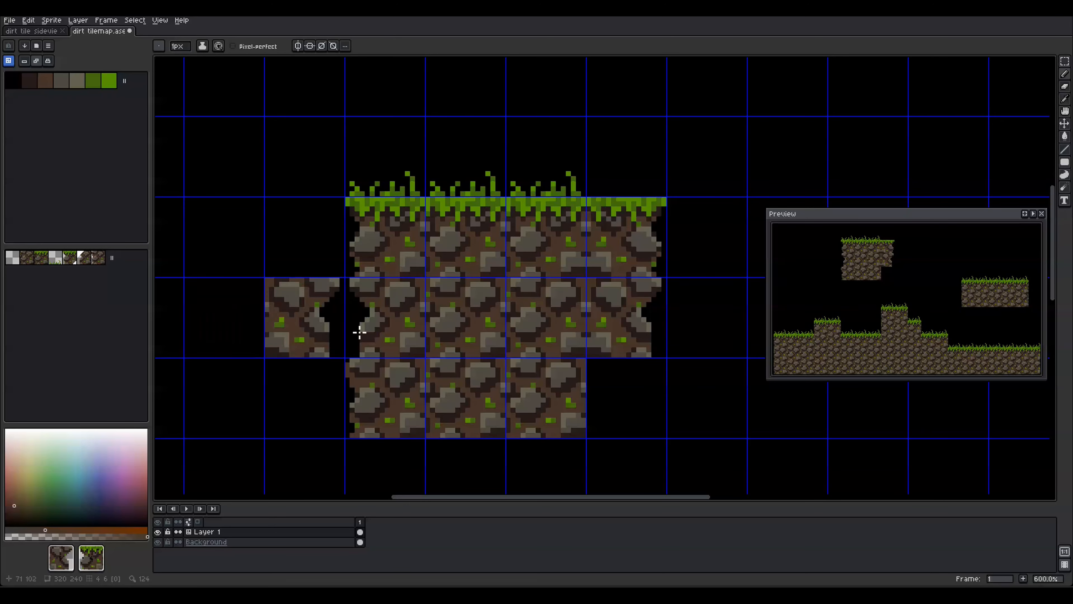
pyautogui.click(634, 380)
pyautogui.click(639, 322)
pyautogui.click(84, 257)
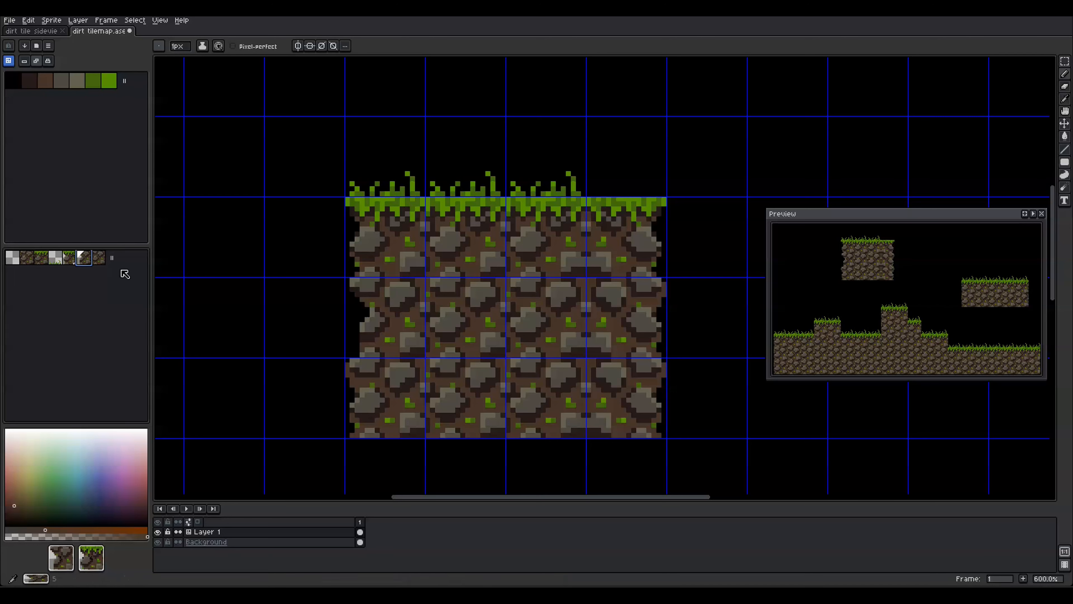
pyautogui.click(632, 397)
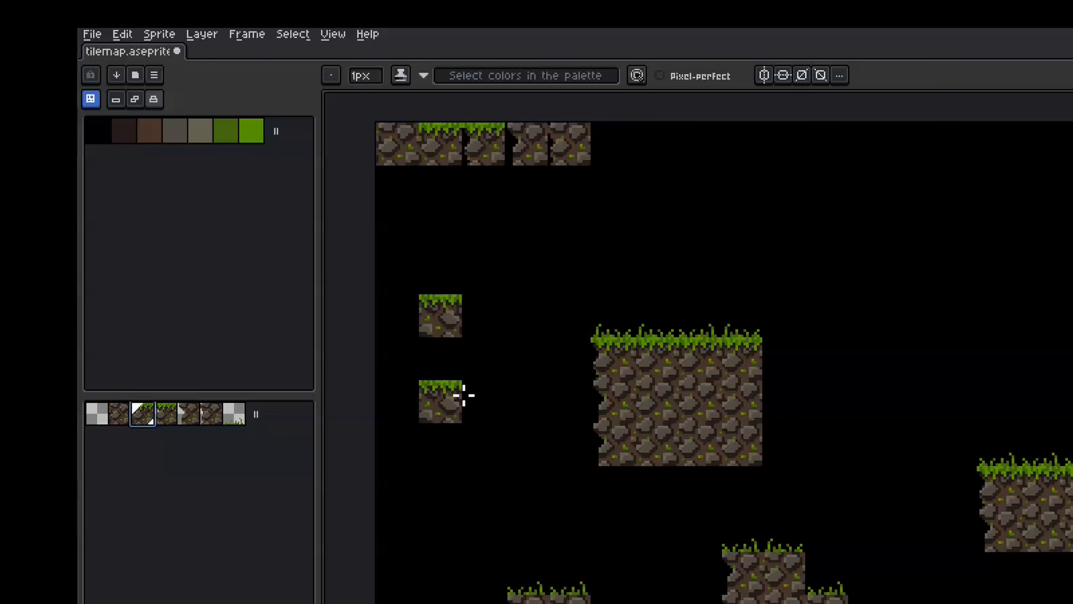
# Flip and transpose the grass-edge tile brush, then stamp a grass-bottom tile beside the column
pyautogui.hotkey('space', 'y')
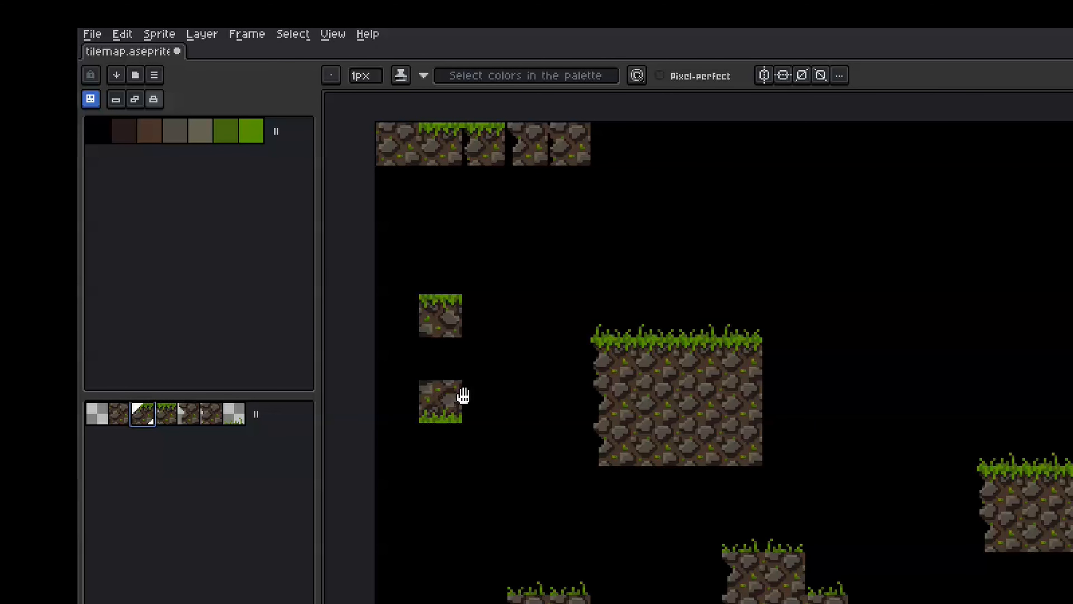
pyautogui.press('v')
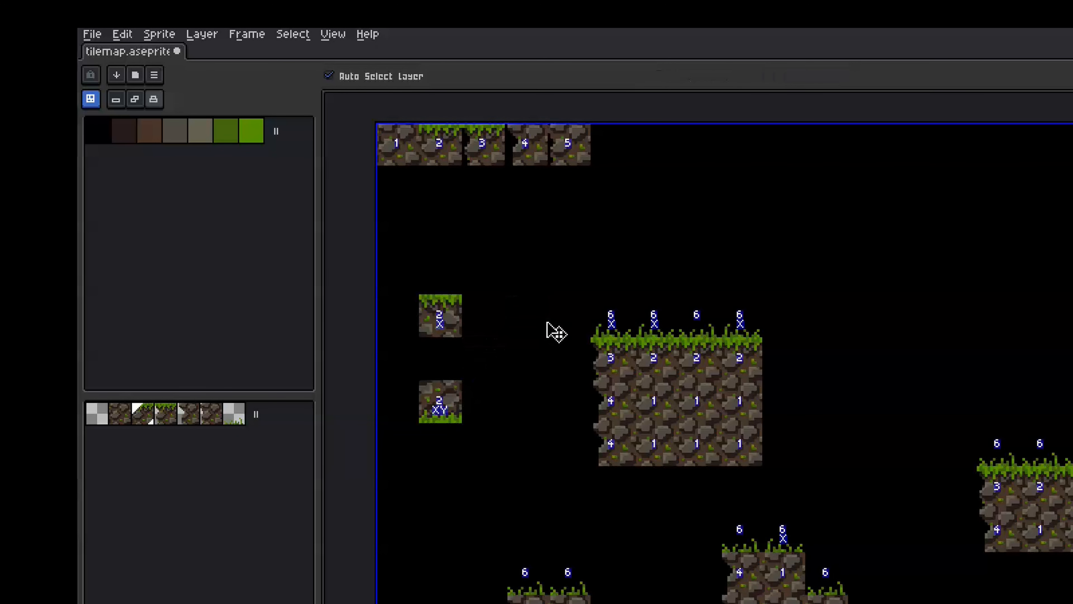
pyautogui.press('b')
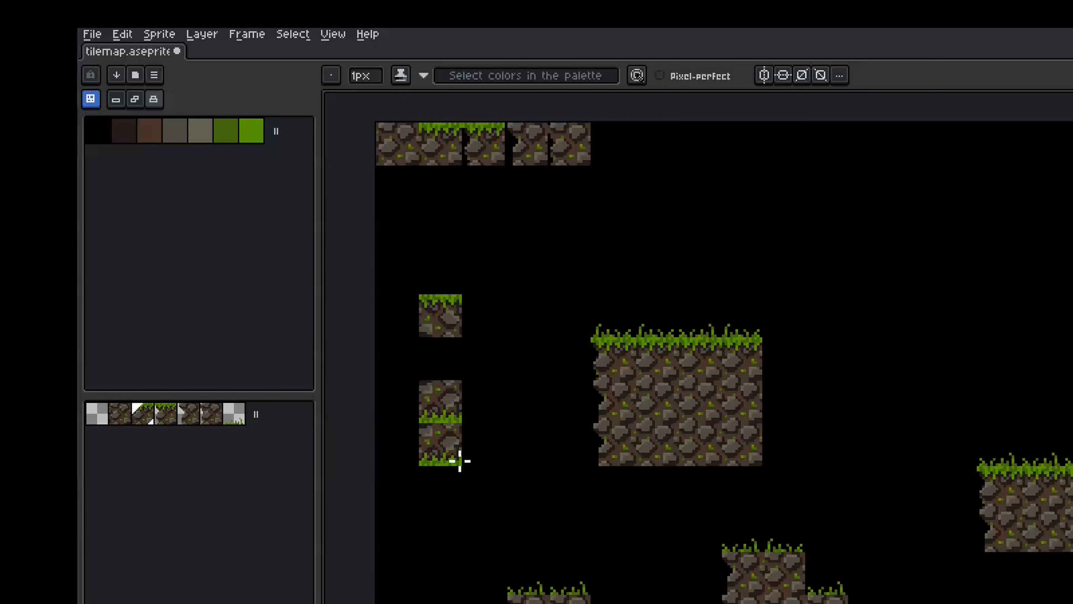
pyautogui.hotkey('space', 'd')
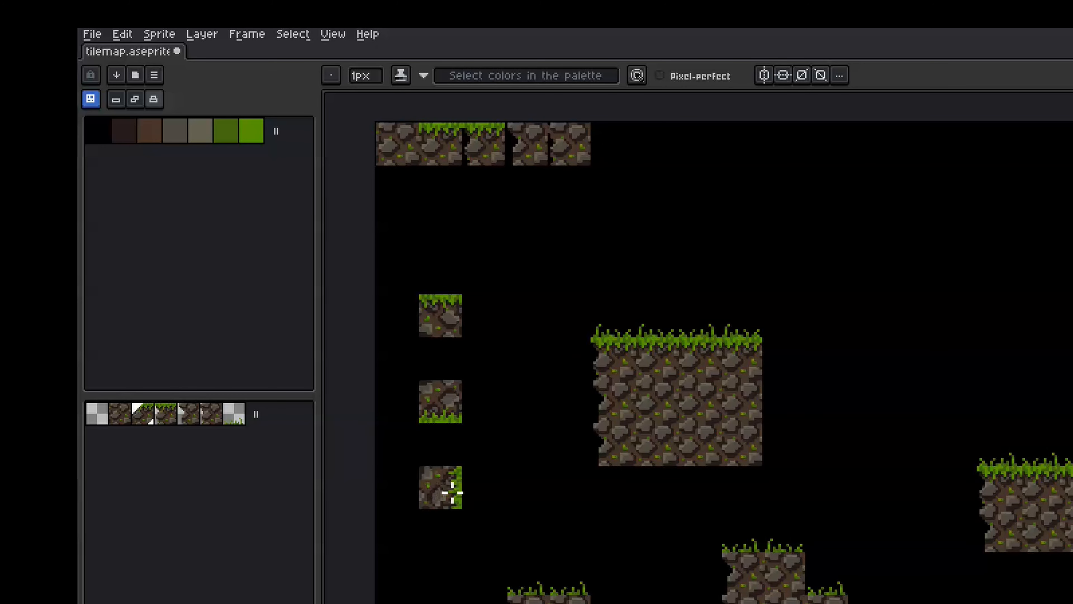
pyautogui.press('v')
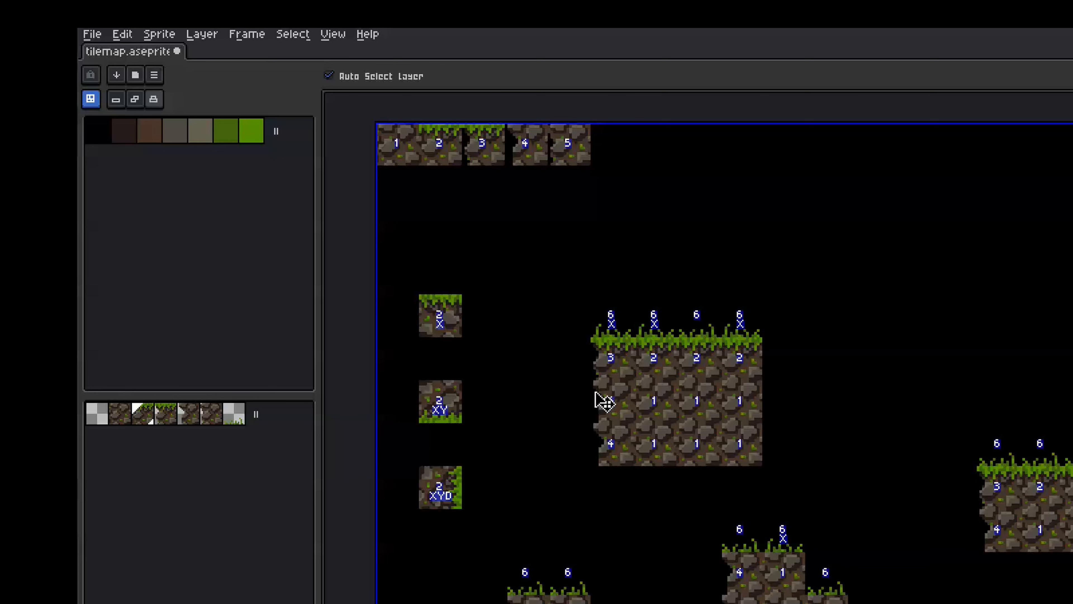
pyautogui.press('b')
pyautogui.hotkey('space', 'd')
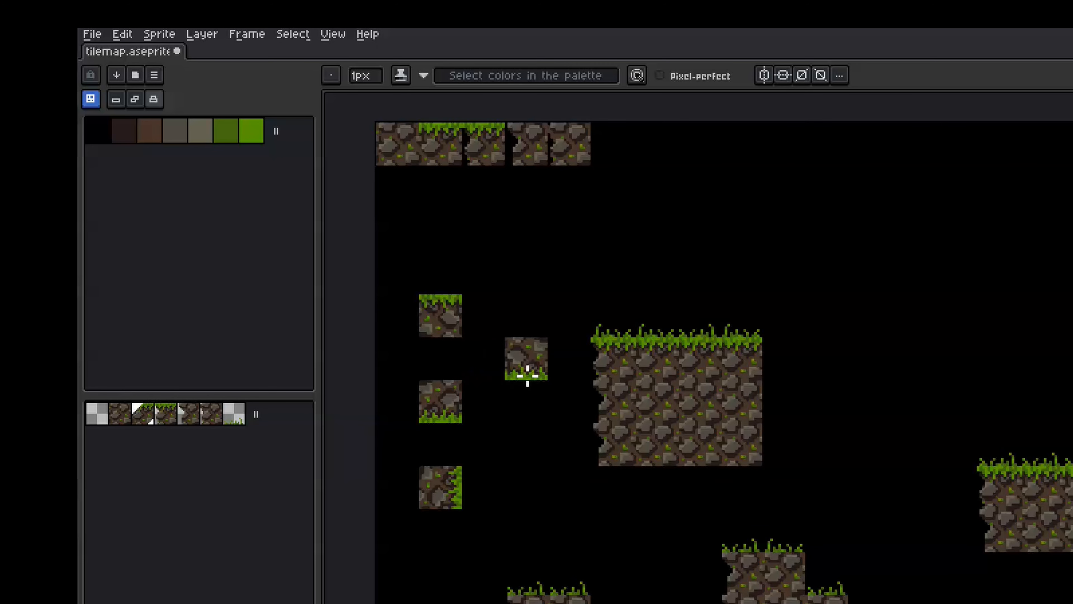
pyautogui.click(542, 359)
# Rotate the brush so grass faces left, stamp it below, then undo the recent placements
pyautogui.press('v')
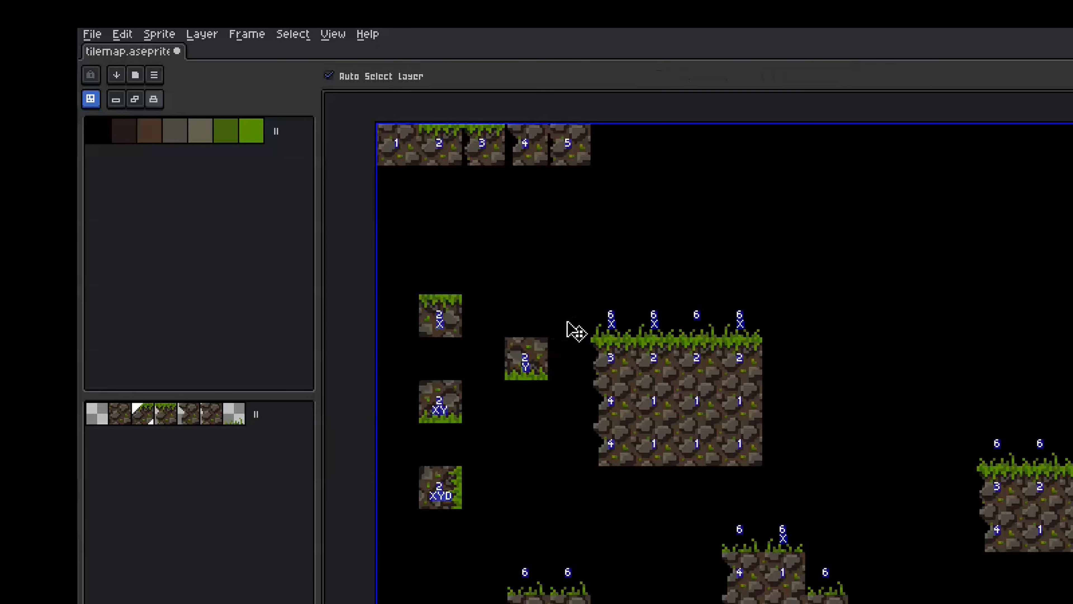
pyautogui.press('b')
pyautogui.hotkey('space', 'r')
pyautogui.click(526, 443)
pyautogui.press('v')
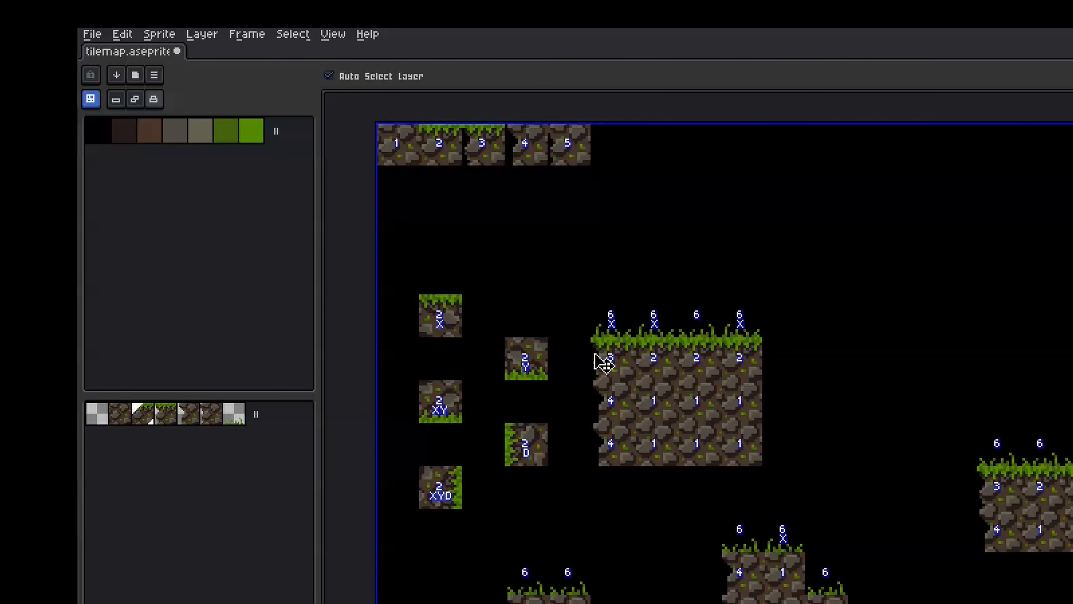
pyautogui.press('b')
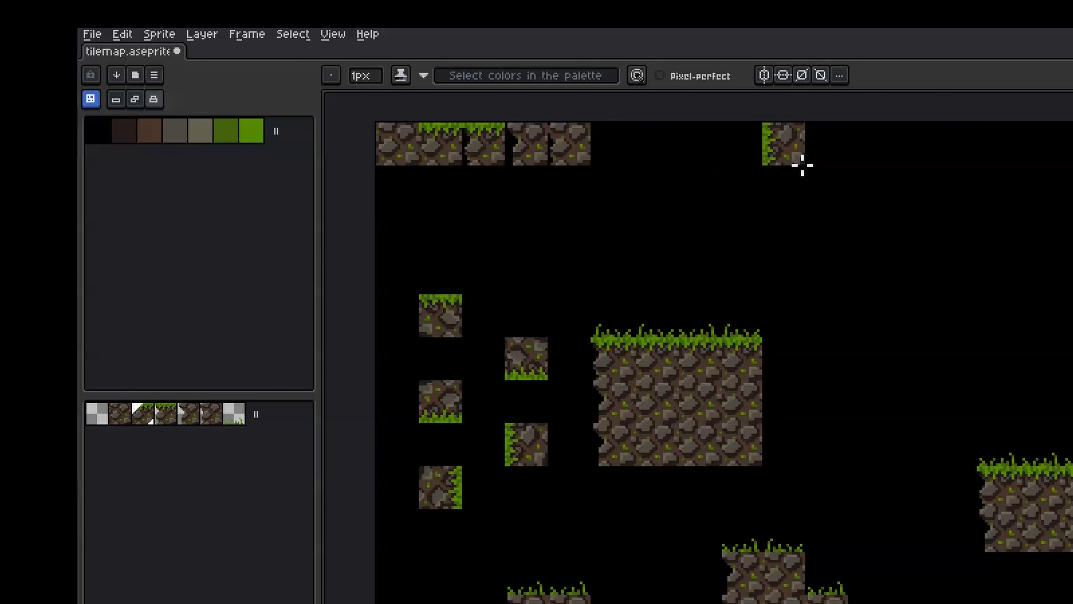
pyautogui.hotkey('ctrl', 'z')
pyautogui.hotkey('ctrl', 'z')
pyautogui.hotkey('ctrl', 'z')
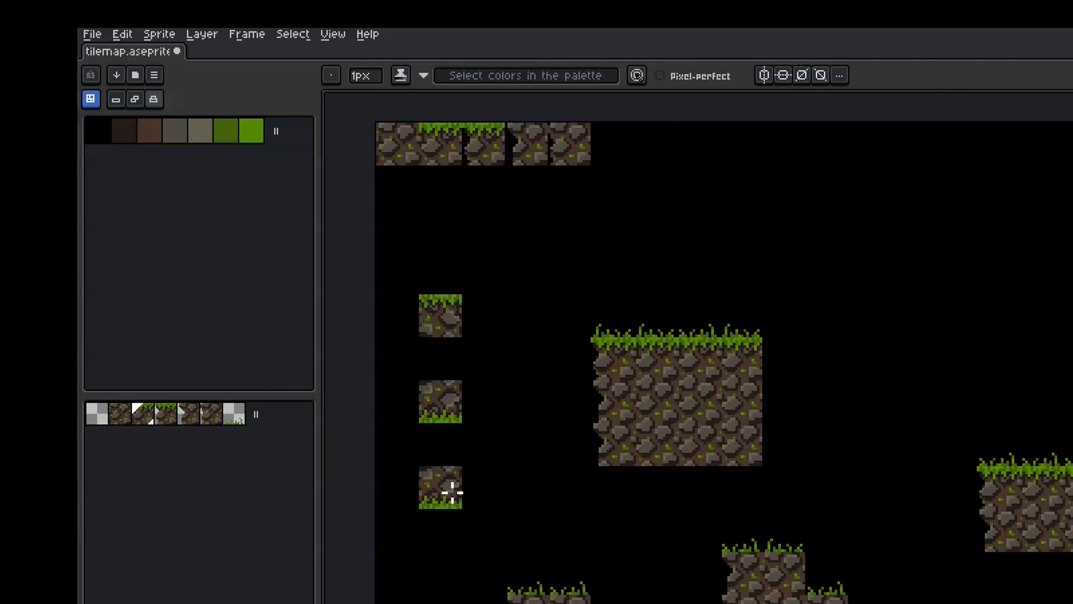
# Re-transpose the brush and stamp the grass-left tile below the grass-bottom one, verifying its flip markers
pyautogui.hotkey('space', 'd')
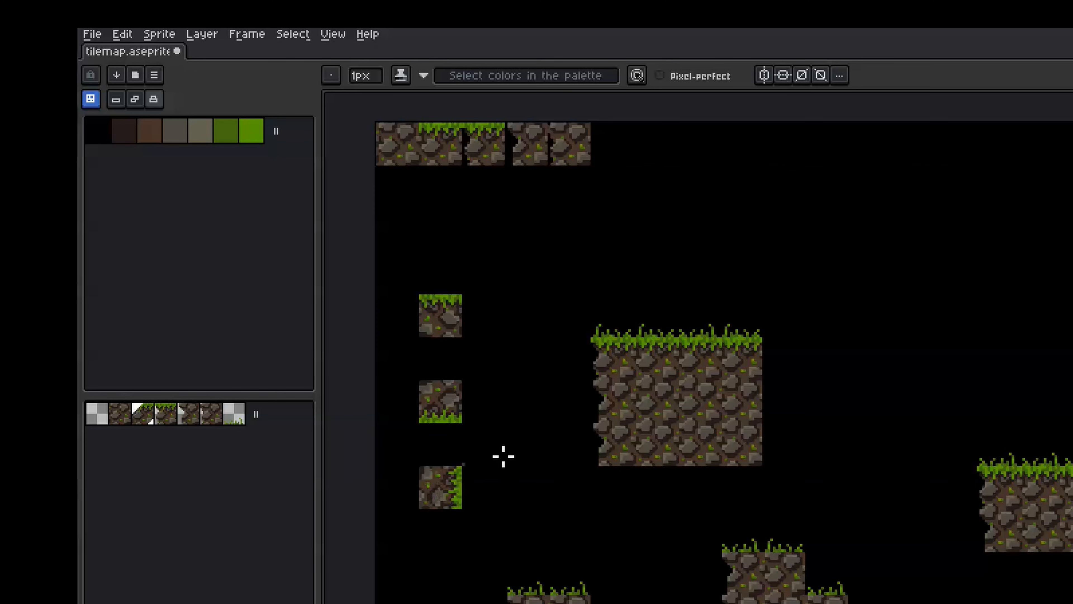
pyautogui.press('v')
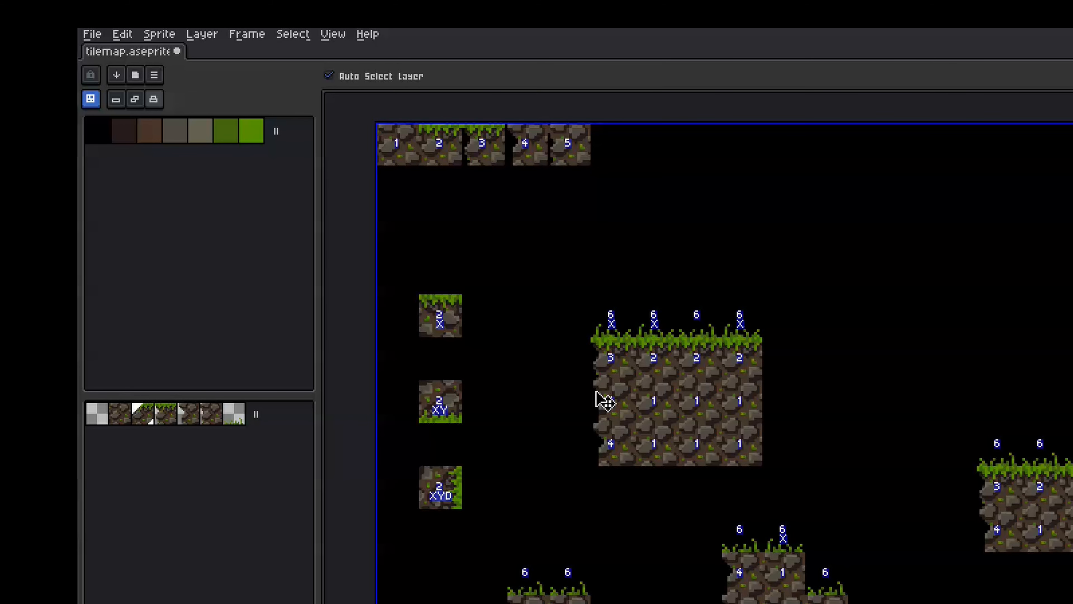
pyautogui.press('b')
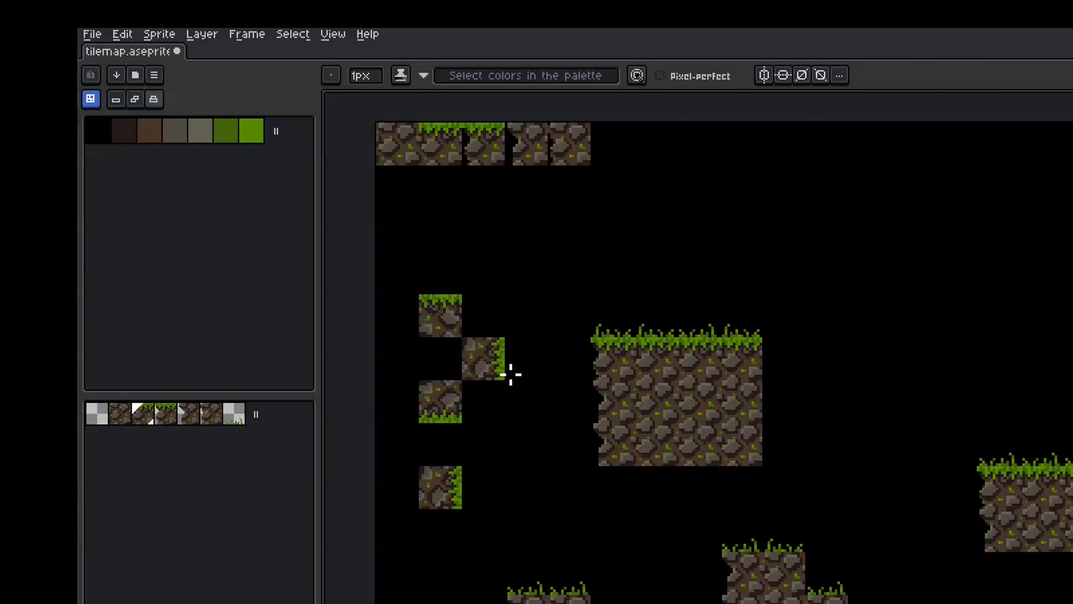
pyautogui.hotkey('space', 'd')
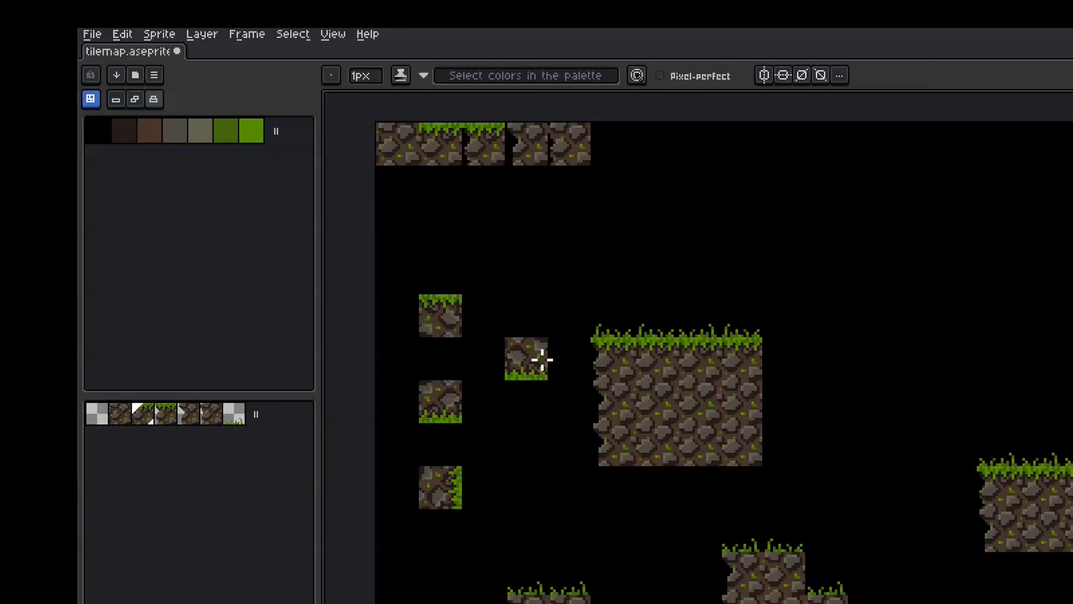
pyautogui.press('v')
pyautogui.press('b')
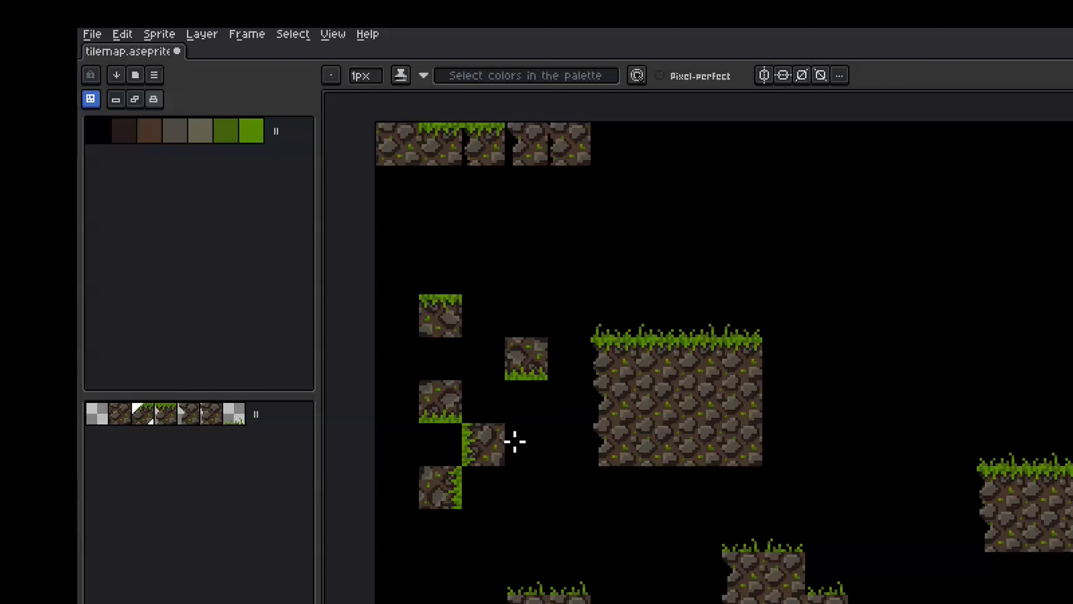
pyautogui.click(519, 442)
pyautogui.press('v')
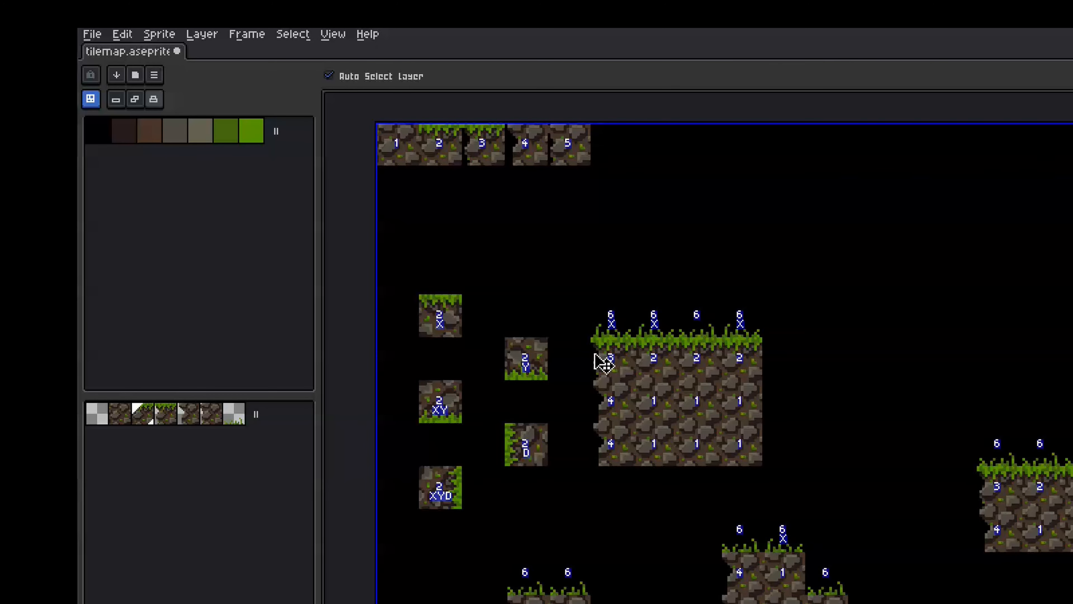
pyautogui.press('b')
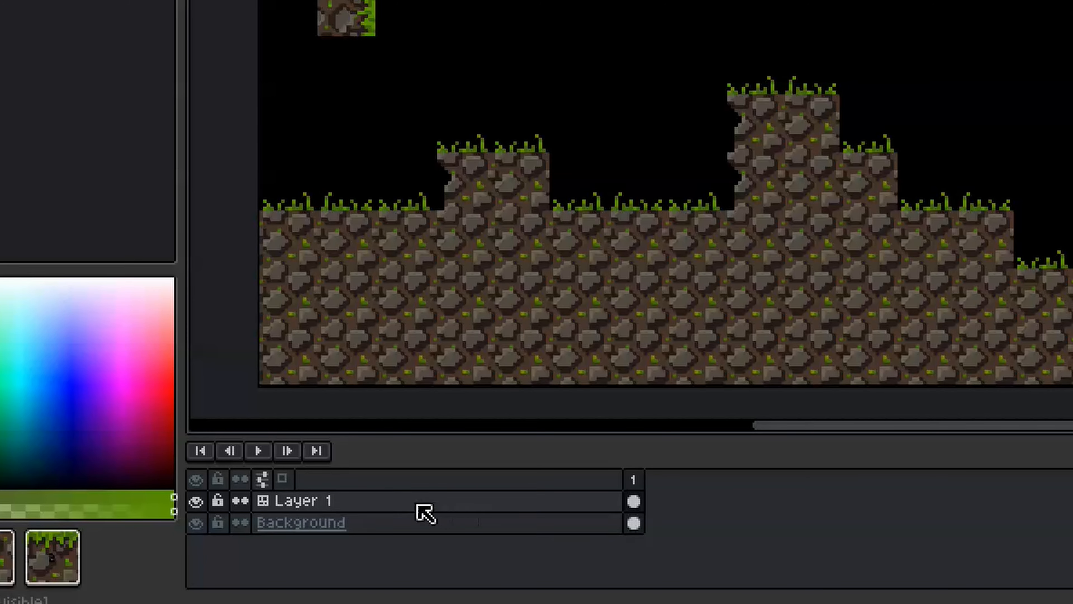
# Open Layer 1's properties and its Dirt tiles tileset settings, showing base index and Allowed Flips
pyautogui.click(258, 533)
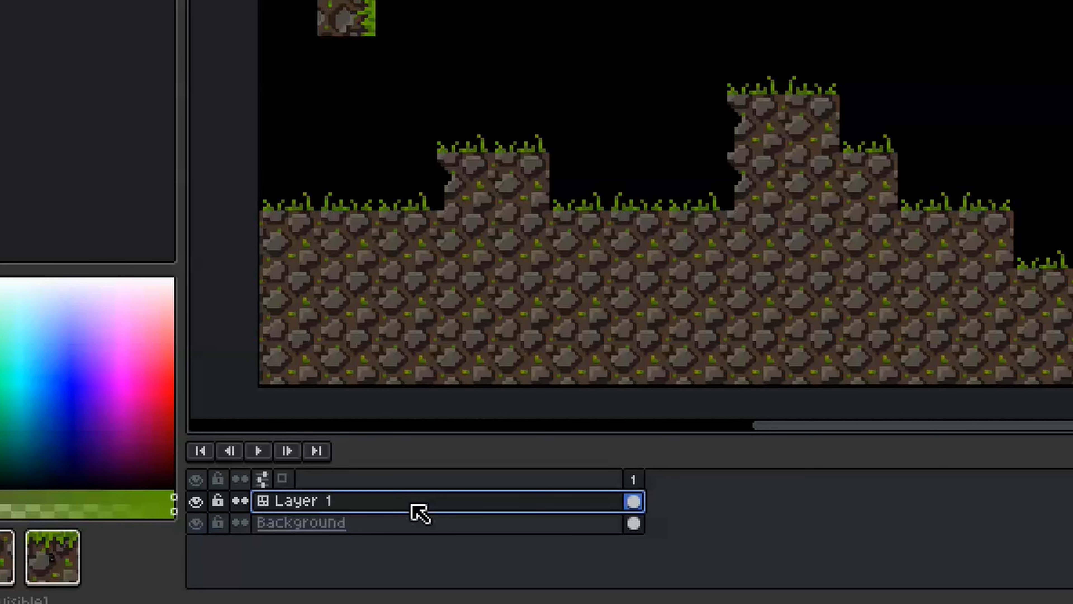
pyautogui.rightClick(411, 504)
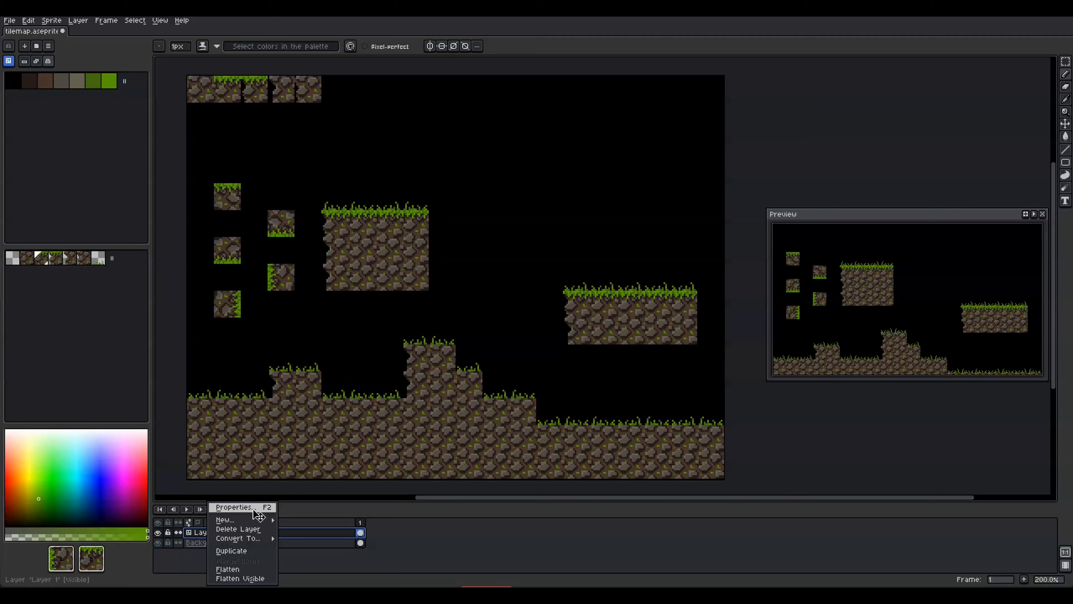
pyautogui.click(529, 449)
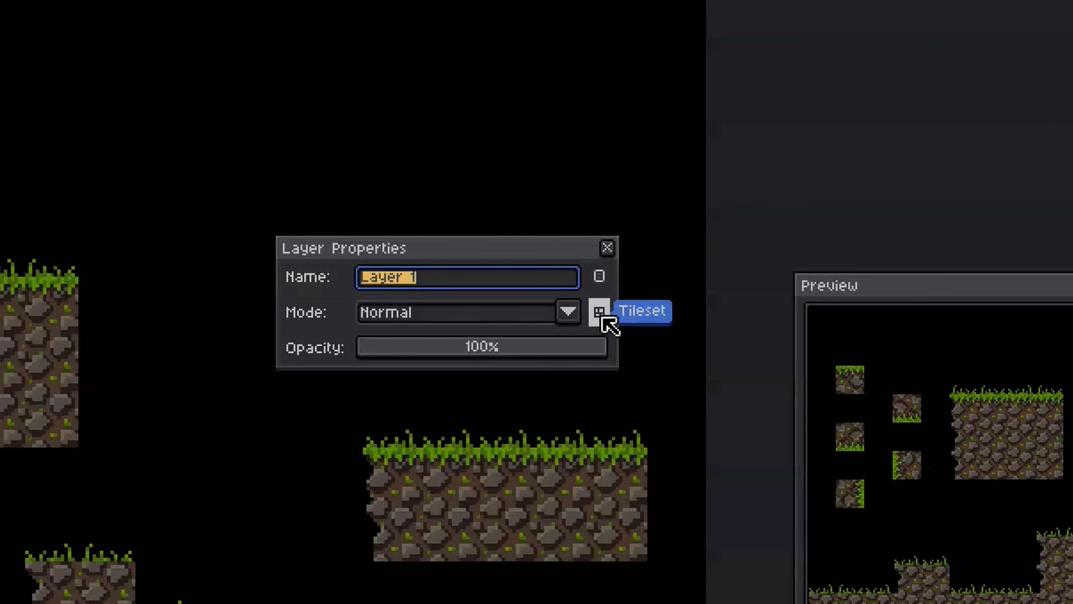
pyautogui.click(605, 320)
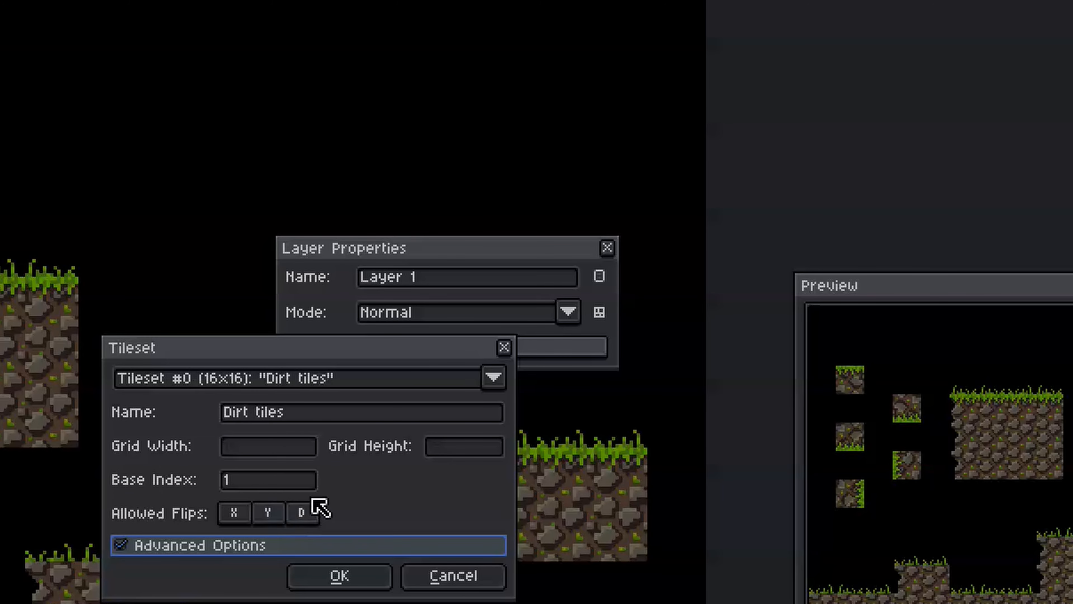
pyautogui.moveTo(325, 479)
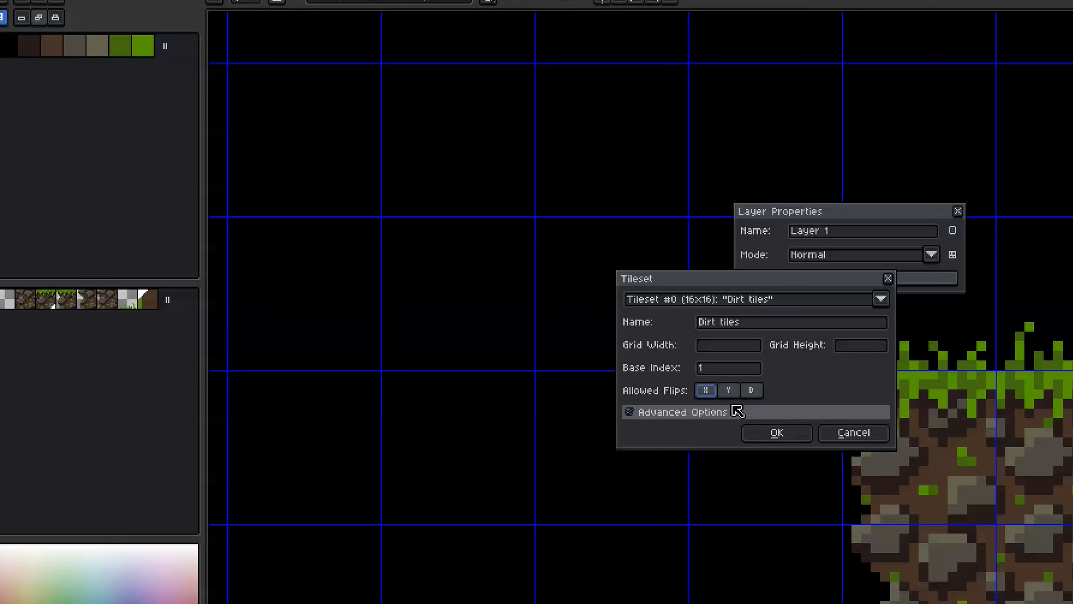
# Enable X-axis flips under Allowed Flips and close the tileset and layer settings
pyautogui.click(233, 512)
pyautogui.click(756, 433)
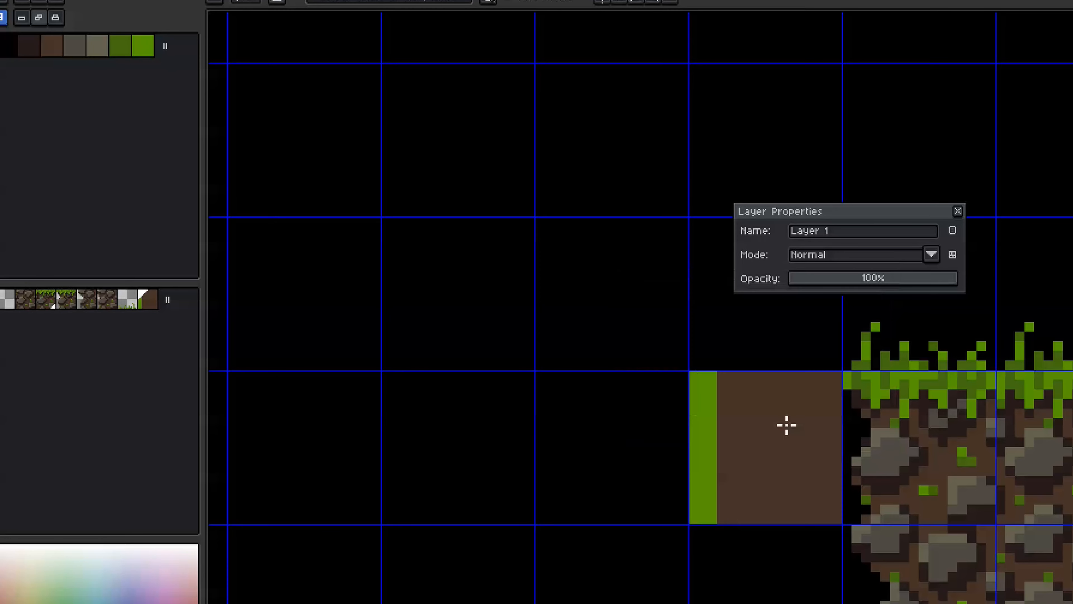
pyautogui.click(958, 211)
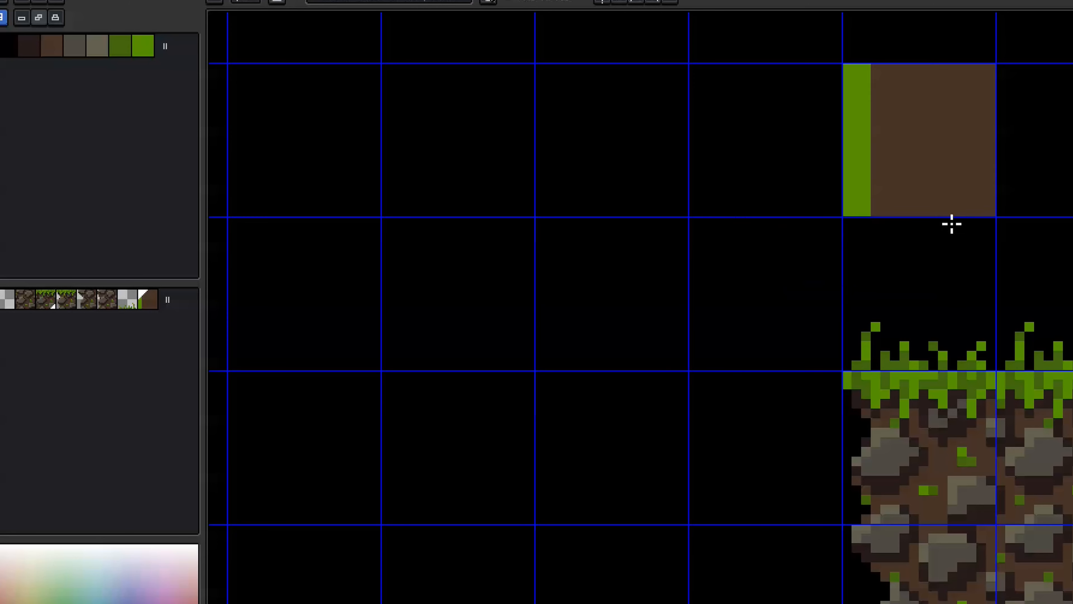
# Stamp a copy of the grass-edged tile, paint its left strip brown and its right edge green
pyautogui.click(578, 260)
pyautogui.hotkey('space', 'Tab')
pyautogui.press('g')
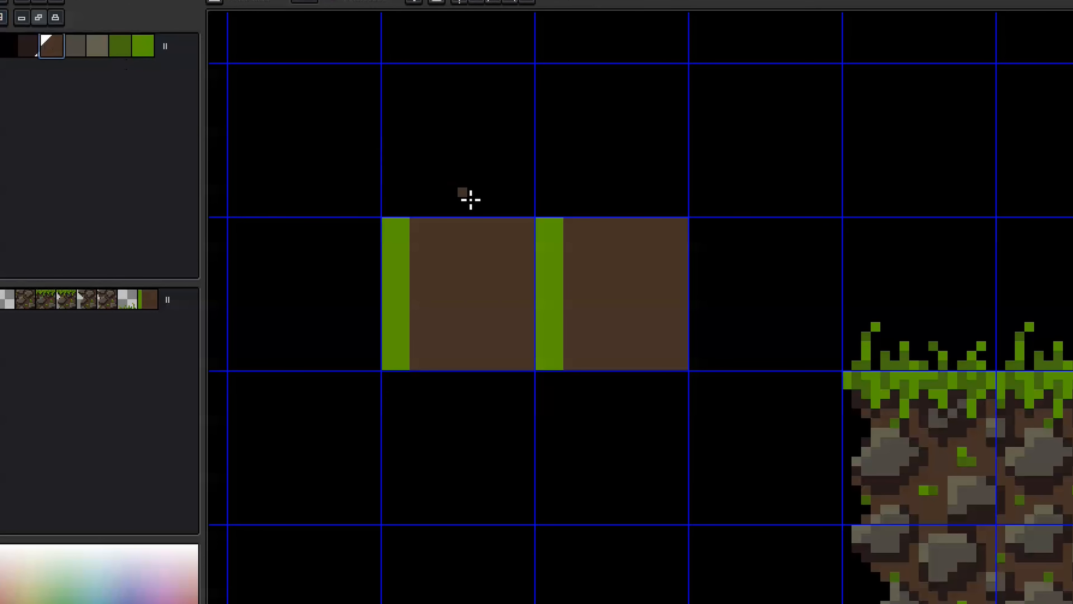
pyautogui.click(549, 254)
pyautogui.keyDown('alt'); pyautogui.click(395, 254); pyautogui.keyUp('alt')
pyautogui.press('b')
pyautogui.moveTo(683, 223)
pyautogui.mouseDown()
pyautogui.moveTo(692, 336)
pyautogui.moveTo(679, 364)
pyautogui.mouseUp()
pyautogui.hotkey('space', 'Tab')
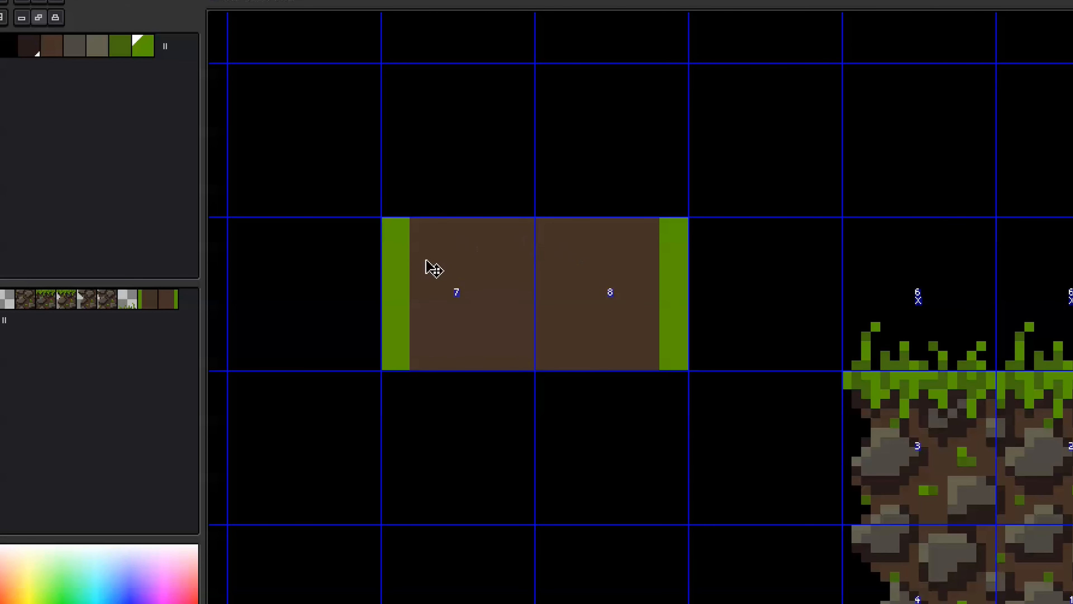
pyautogui.hotkey('space', 'Tab')
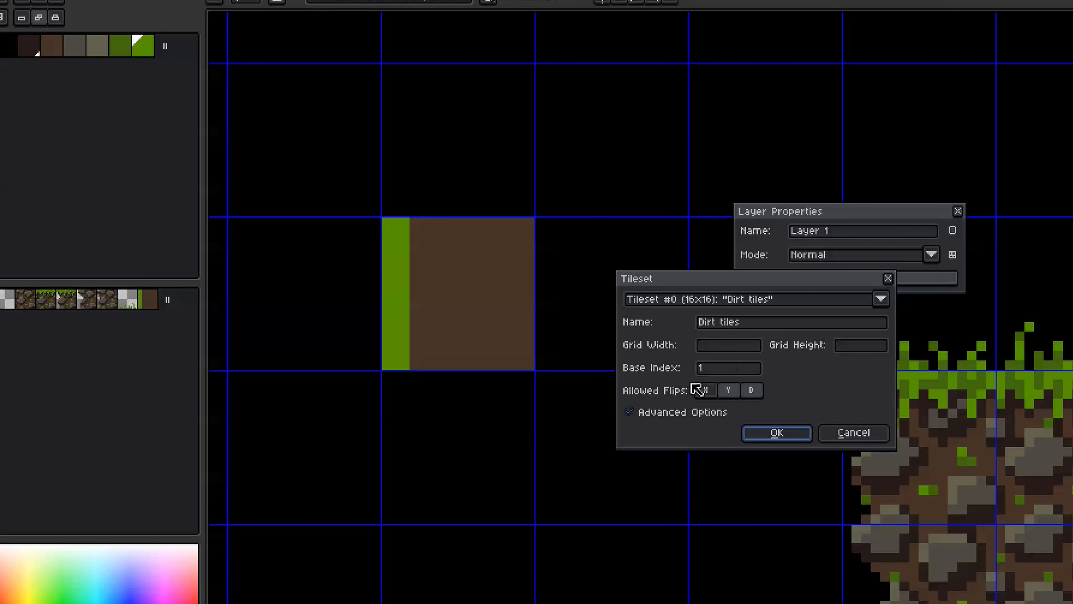
# Allow horizontal tile flips, repaint the second tile's left strip brown and right edge green, and check tile numbers
pyautogui.click(705, 390)
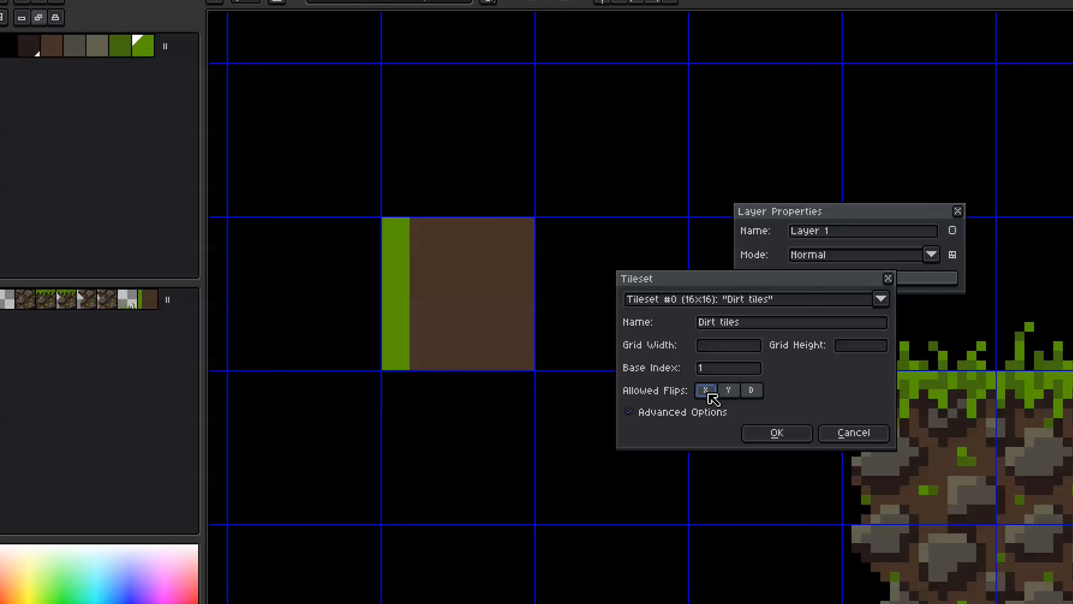
pyautogui.click(771, 435)
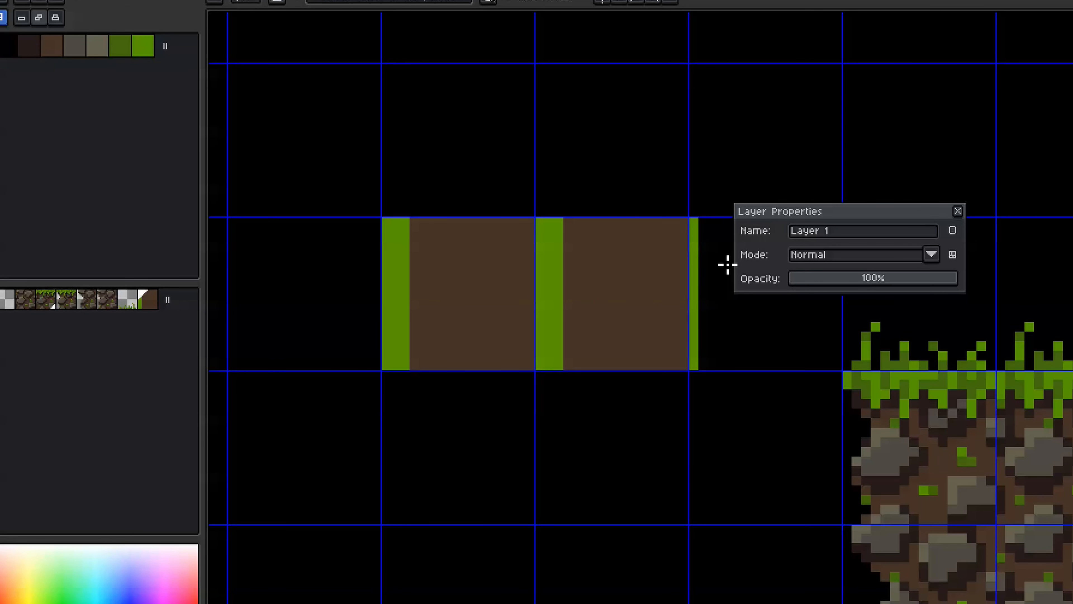
pyautogui.press('Escape')
pyautogui.hotkey('space', 'Tab')
pyautogui.moveTo(541, 223); pyautogui.dragTo(558, 365)
pyautogui.click(142, 46)
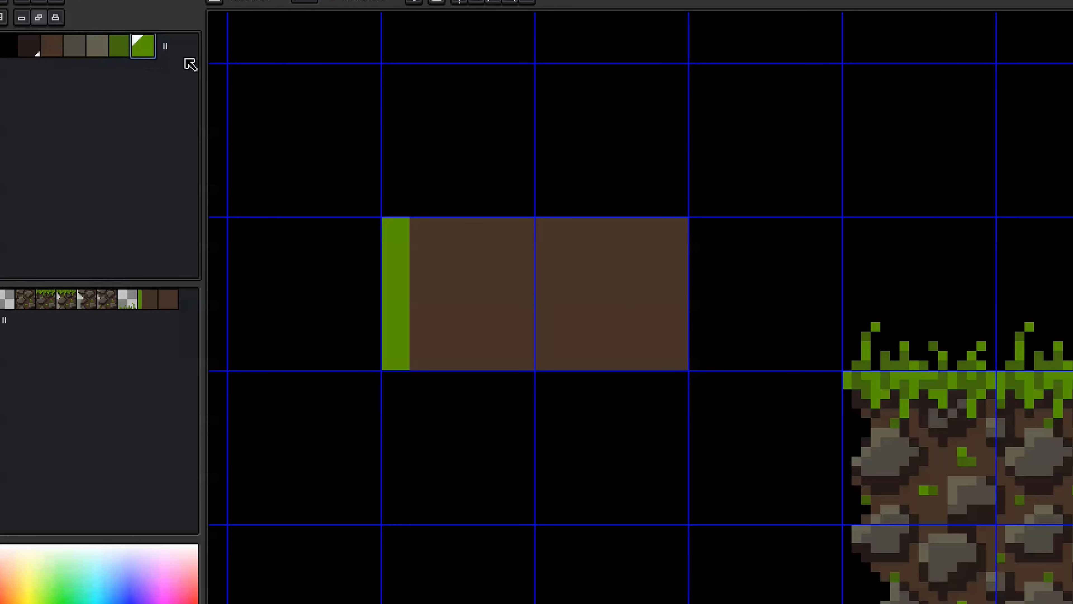
pyautogui.moveTo(664, 223); pyautogui.dragTo(684, 365)
pyautogui.press('ctrl')
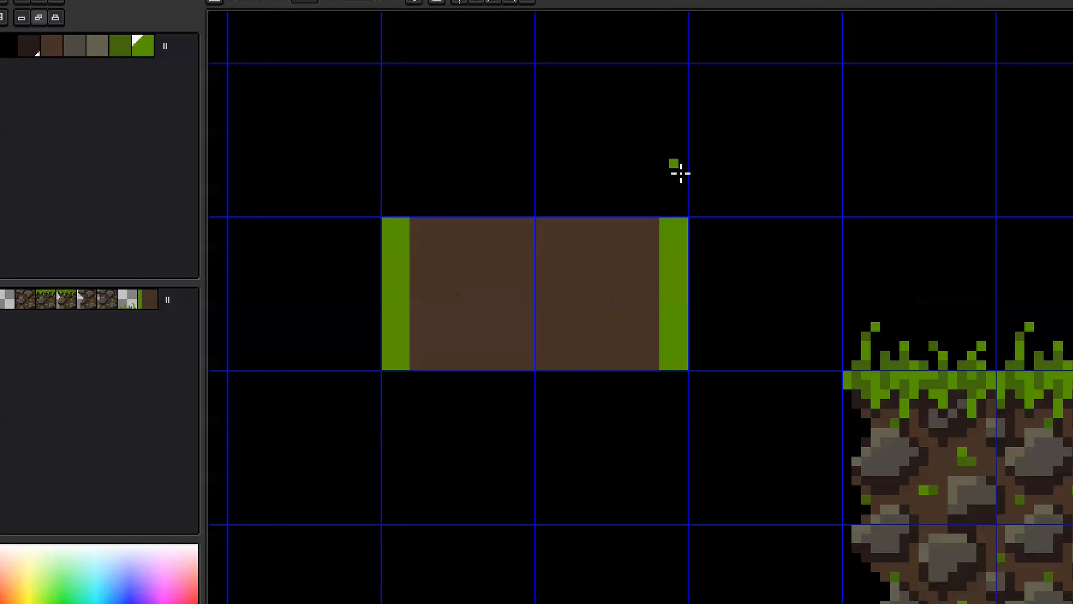
pyautogui.press('ctrl')
pyautogui.press('ctrl')
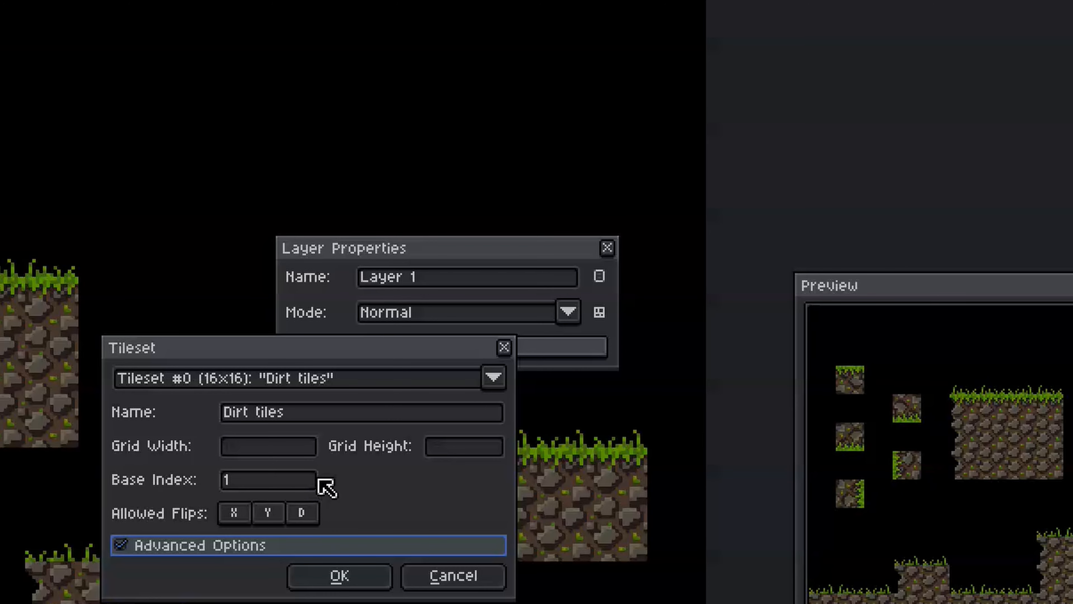
# Discard the Dirt tiles tileset settings changes and close the layer settings
pyautogui.moveTo(334, 489)
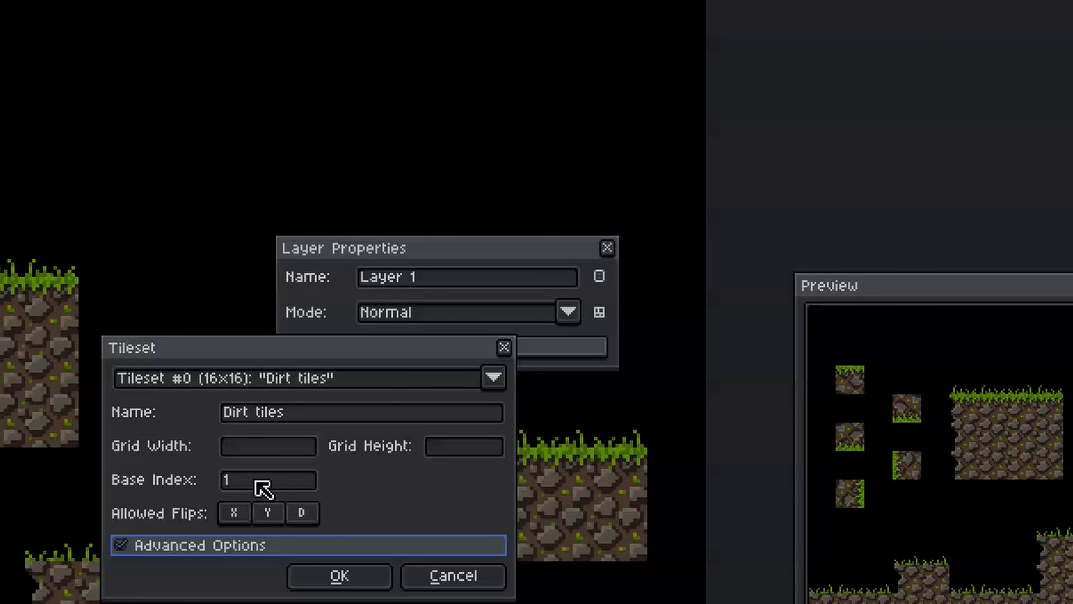
pyautogui.click(439, 577)
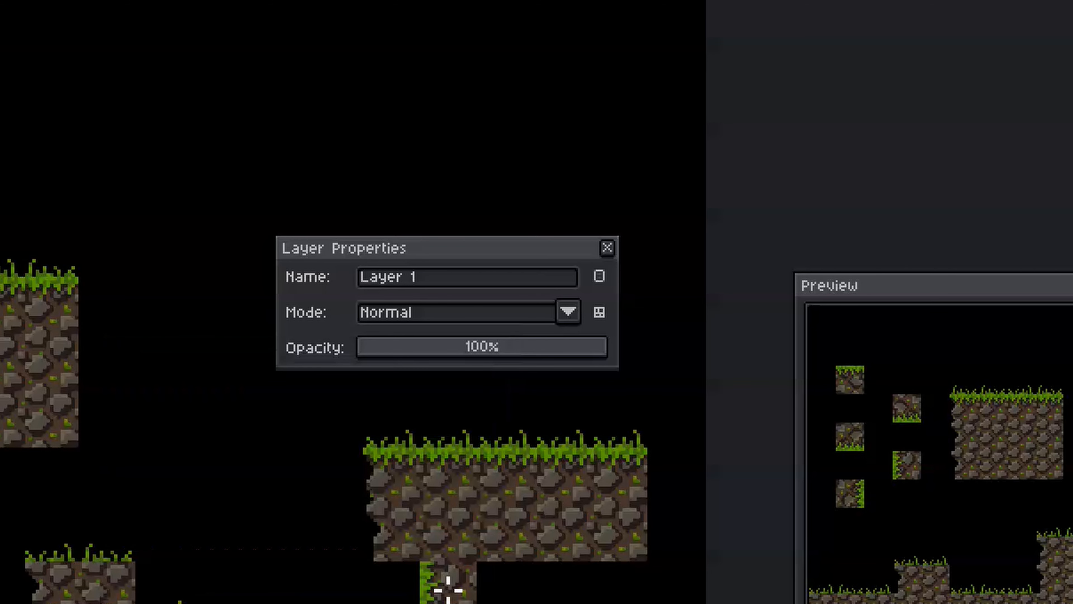
pyautogui.click(608, 248)
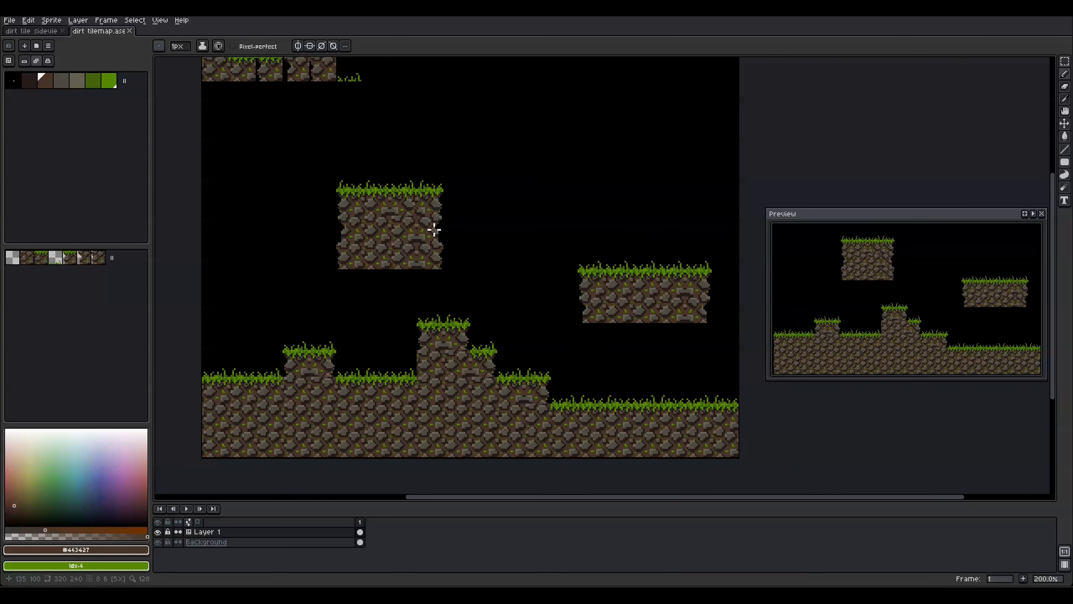
# Undo the last erase and cover the whole centre tile in solid brown dirt
pyautogui.scroll(7, 434, 230)
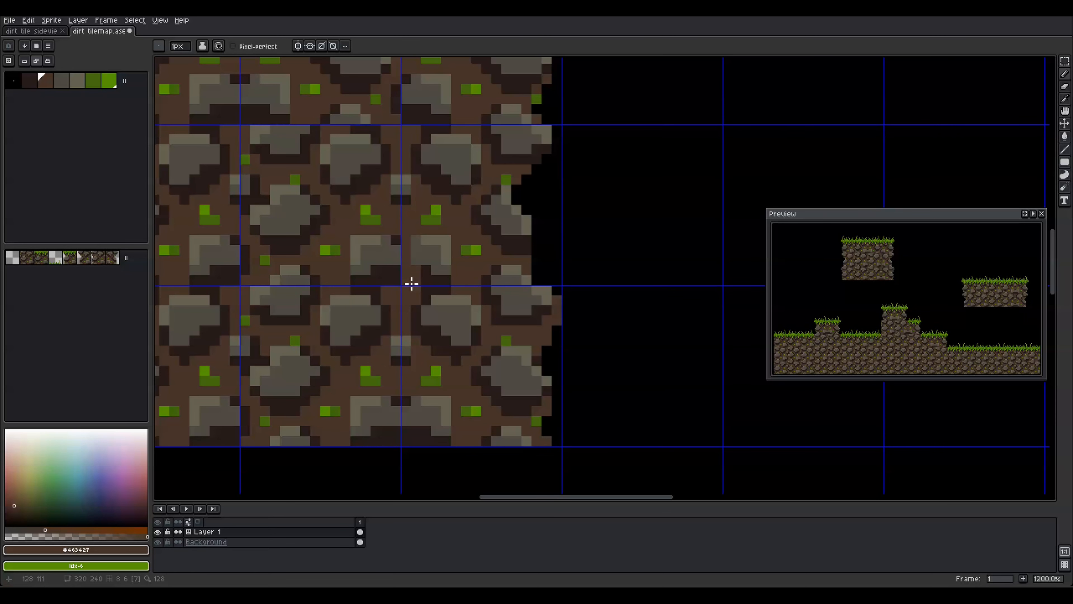
pyautogui.hotkey('ctrl', 'z')
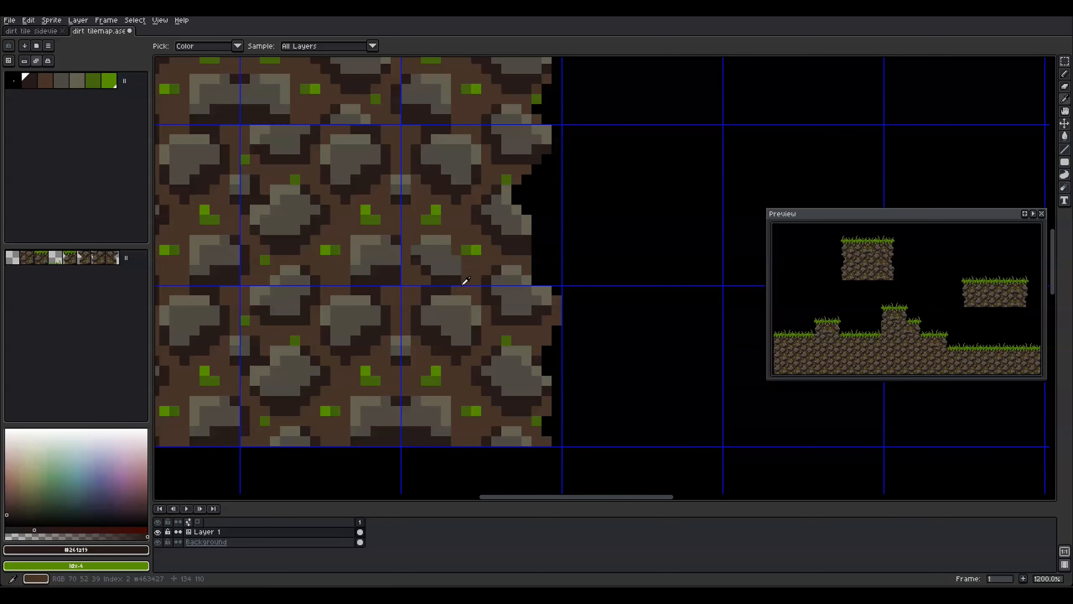
pyautogui.scroll(-2, 452, 282)
pyautogui.scroll(3, 416, 271)
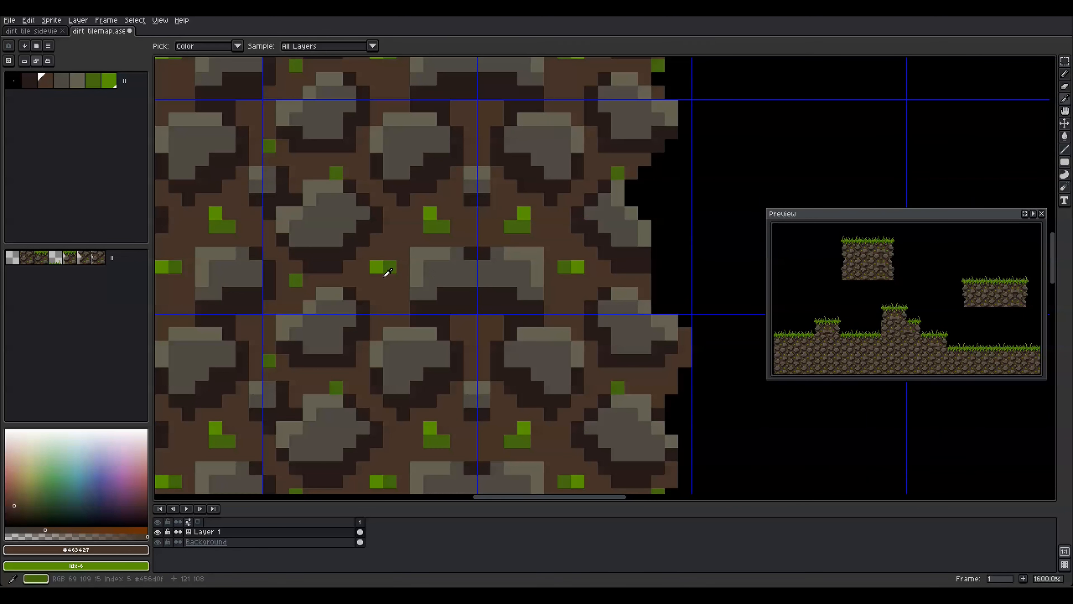
pyautogui.keyDown('alt'); pyautogui.click(382, 274); pyautogui.keyUp('alt')
pyautogui.moveTo(470, 312); pyautogui.dragTo(457, 297)
pyautogui.scroll(-1, 455, 298)
pyautogui.press('g')
pyautogui.moveTo(365, 244); pyautogui.dragTo(328, 221)
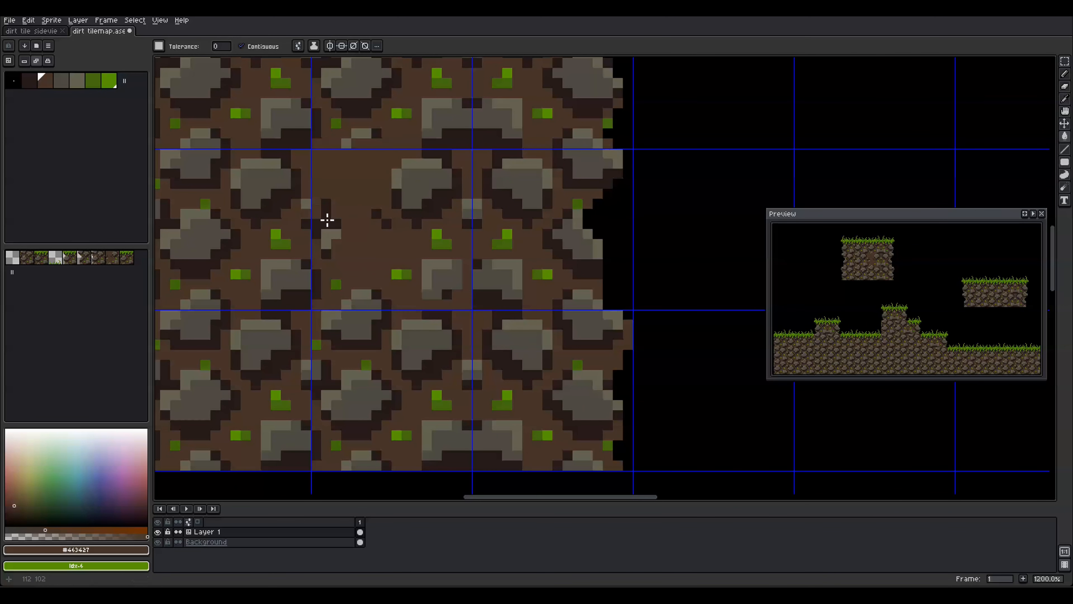
pyautogui.click(328, 202)
pyautogui.press('b')
pyautogui.press('u')
pyautogui.press('u')
pyautogui.moveTo(317, 155); pyautogui.dragTo(467, 305)
# Extend the grey edge rocks into the centre tile and start a new grey rock
pyautogui.keyDown('alt'); pyautogui.click(492, 277); pyautogui.keyUp('alt')
pyautogui.press('b')
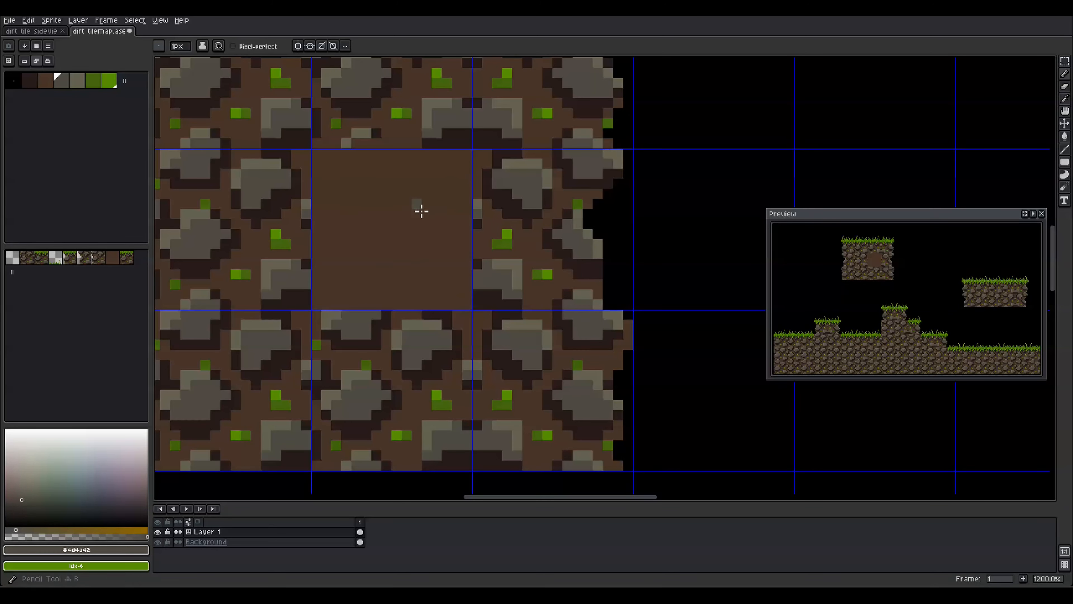
pyautogui.click(316, 284)
pyautogui.keyDown('alt'); pyautogui.click(306, 295); pyautogui.keyUp('alt')
pyautogui.moveTo(317, 294); pyautogui.dragTo(316, 305)
pyautogui.moveTo(327, 233); pyautogui.dragTo(317, 234)
pyautogui.keyDown('alt'); pyautogui.click(327, 223); pyautogui.keyUp('alt')
pyautogui.moveTo(366, 193)
pyautogui.mouseDown()
pyautogui.moveTo(372, 179)
pyautogui.moveTo(388, 290)
pyautogui.moveTo(459, 272)
pyautogui.mouseUp()
pyautogui.scroll(-3, 388, 289)
# Paint two more grey rocks into the centre dirt tile, drawing directly into the tiles
pyautogui.hotkey('space', 'Tab')
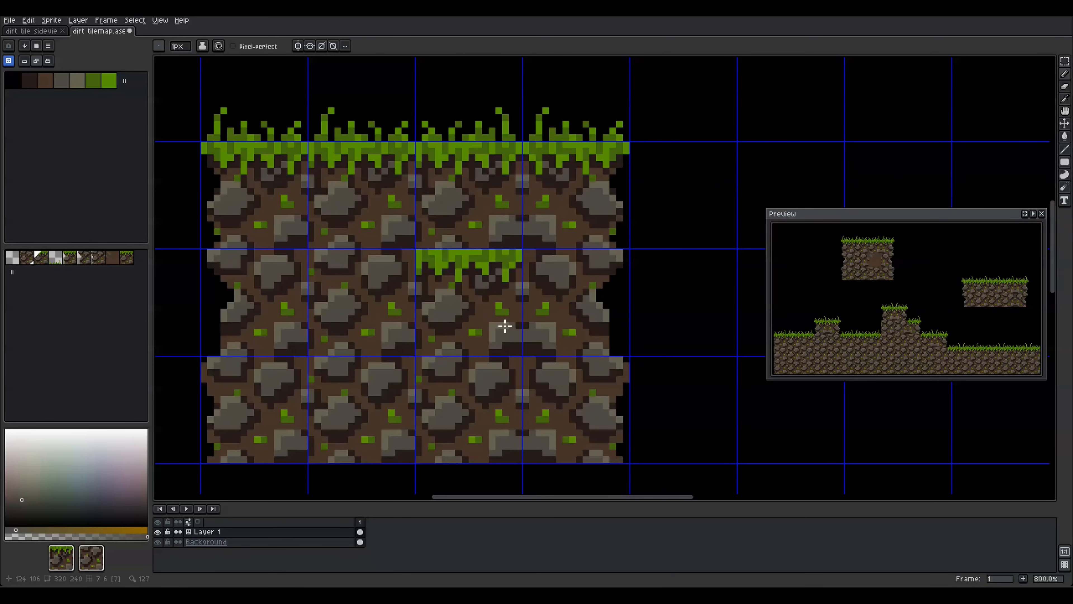
pyautogui.scroll(4, 505, 326)
pyautogui.moveTo(409, 221); pyautogui.dragTo(420, 199)
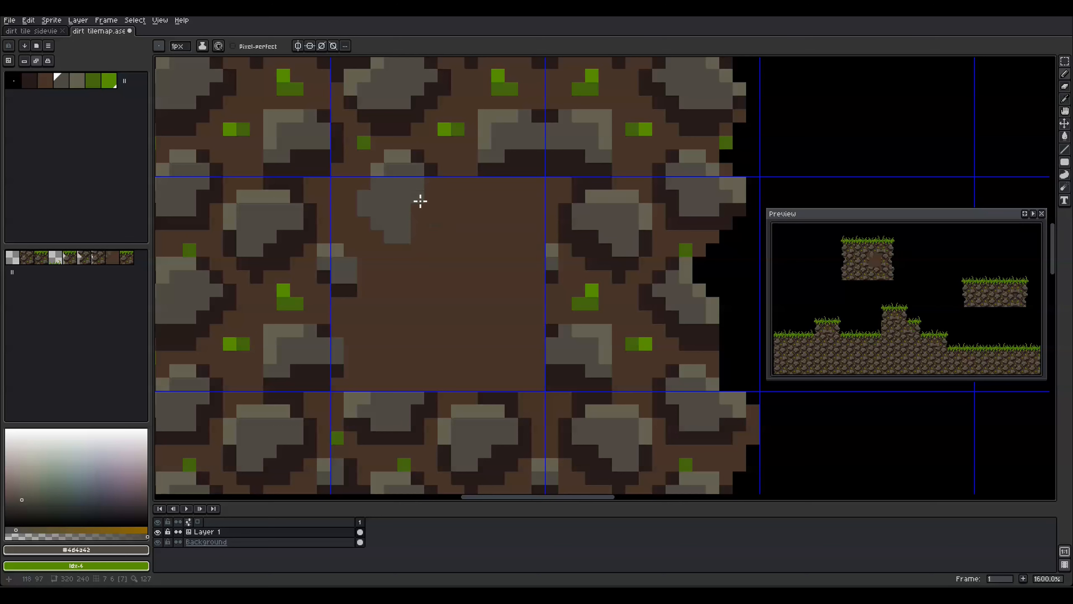
pyautogui.moveTo(499, 209); pyautogui.dragTo(458, 262)
pyautogui.moveTo(526, 331); pyautogui.dragTo(499, 330)
pyautogui.moveTo(397, 317)
pyautogui.mouseDown()
pyautogui.moveTo(439, 362)
pyautogui.moveTo(419, 372)
pyautogui.mouseUp()
# Shade the new rocks with dark shadows underneath and light highlights on top
pyautogui.keyDown('alt'); pyautogui.click(431, 397); pyautogui.keyUp('alt')
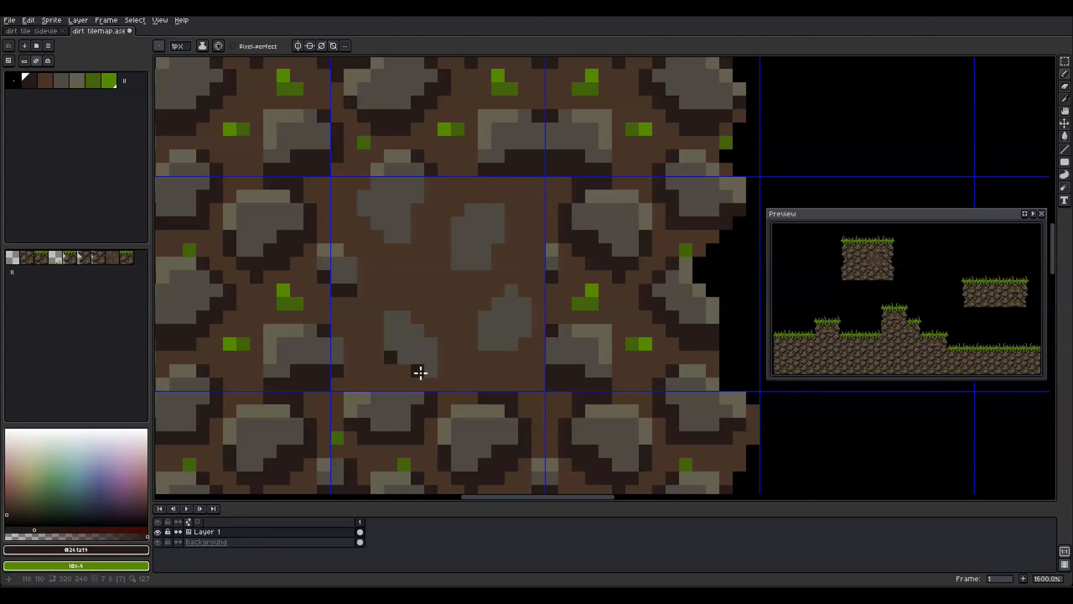
pyautogui.moveTo(485, 358); pyautogui.dragTo(525, 291)
pyautogui.moveTo(498, 250); pyautogui.dragTo(501, 273)
pyautogui.moveTo(511, 209); pyautogui.dragTo(511, 237)
pyautogui.moveTo(431, 183)
pyautogui.mouseDown()
pyautogui.moveTo(417, 209)
pyautogui.moveTo(364, 224)
pyautogui.mouseUp()
pyautogui.moveTo(417, 317)
pyautogui.mouseDown()
pyautogui.moveTo(444, 336)
pyautogui.moveTo(444, 371)
pyautogui.mouseUp()
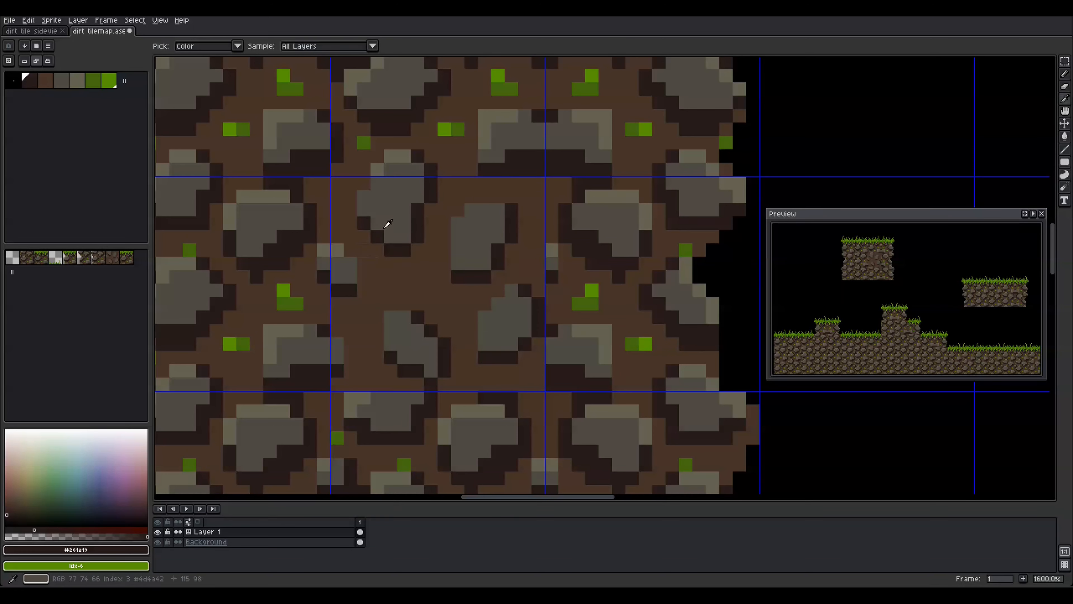
pyautogui.keyDown('alt'); pyautogui.click(377, 170); pyautogui.keyUp('alt')
pyautogui.click(364, 196)
pyautogui.moveTo(485, 209); pyautogui.dragTo(458, 237)
pyautogui.moveTo(390, 333); pyautogui.dragTo(404, 317)
pyautogui.moveTo(485, 331); pyautogui.dragTo(511, 291)
# Dot dark and bright green moss pixels between the rocks in the centre tile
pyautogui.keyDown('alt'); pyautogui.click(579, 304); pyautogui.keyUp('alt')
pyautogui.moveTo(418, 277)
pyautogui.mouseDown()
pyautogui.moveTo(410, 290)
pyautogui.moveTo(377, 291)
pyautogui.mouseUp()
pyautogui.keyDown('alt'); pyautogui.click(592, 290); pyautogui.keyUp('alt')
pyautogui.click(377, 277)
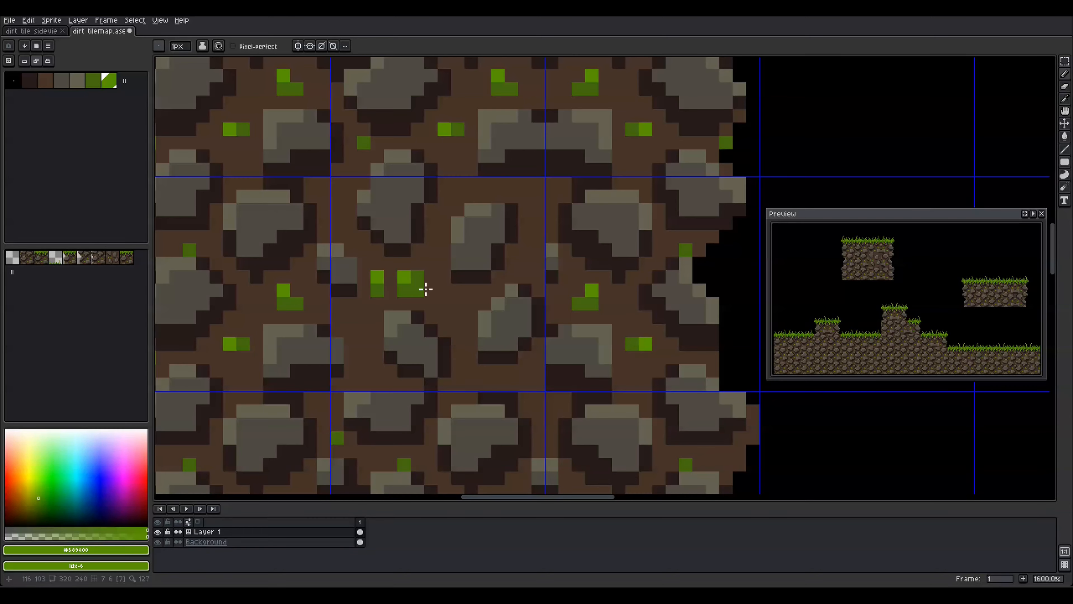
pyautogui.click(417, 291)
pyautogui.click(431, 290)
pyautogui.click(457, 304)
pyautogui.keyDown('alt'); pyautogui.click(417, 290); pyautogui.keyUp('alt')
pyautogui.click(471, 303)
pyautogui.moveTo(539, 196); pyautogui.dragTo(525, 197)
pyautogui.keyDown('alt'); pyautogui.click(458, 303); pyautogui.keyUp('alt')
pyautogui.click(525, 196)
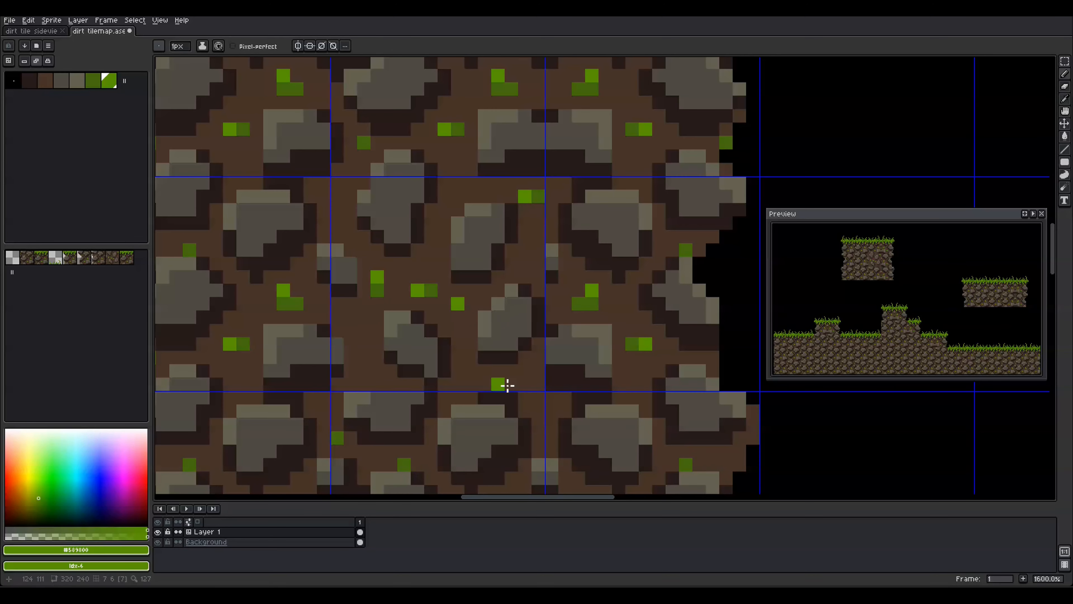
pyautogui.moveTo(444, 290); pyautogui.dragTo(418, 291)
pyautogui.keyDown('alt'); pyautogui.click(377, 290); pyautogui.keyUp('alt')
pyautogui.scroll(-5, 449, 381)
pyautogui.scroll(5, 450, 378)
# Darken the rock outlines with extra dark shadow pixels
pyautogui.keyDown('alt'); pyautogui.click(472, 347); pyautogui.keyUp('alt')
pyautogui.moveTo(377, 223); pyautogui.dragTo(390, 264)
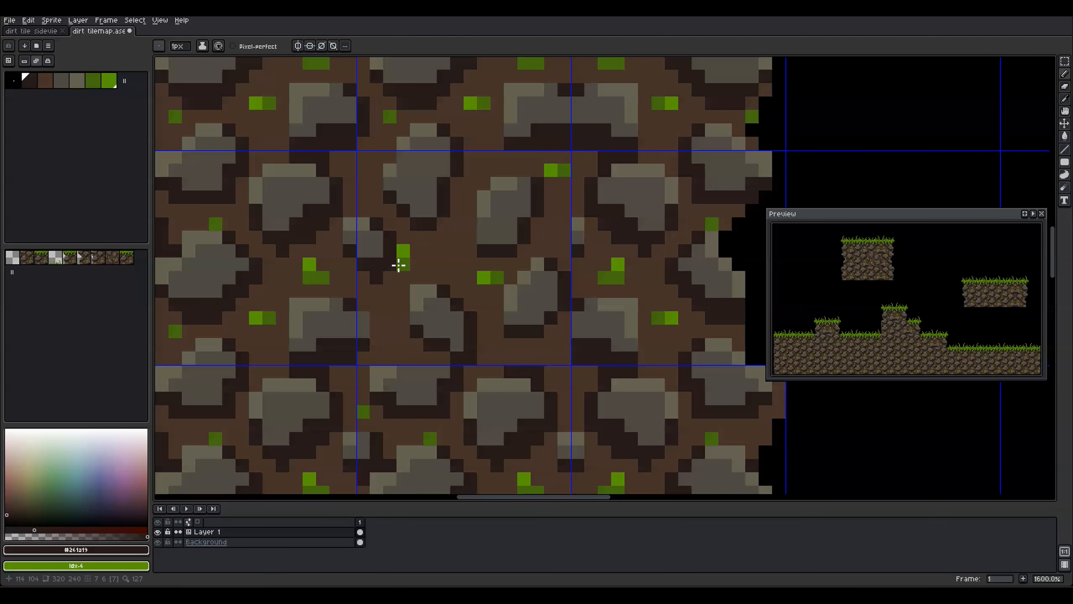
pyautogui.click(444, 358)
pyautogui.moveTo(551, 331); pyautogui.dragTo(550, 345)
pyautogui.moveTo(538, 223); pyautogui.dragTo(524, 264)
pyautogui.click(444, 224)
pyautogui.scroll(-2, 448, 321)
# Reshape the moss patch into an L by repainting stray green pixels brown
pyautogui.keyDown('alt'); pyautogui.click(486, 300); pyautogui.keyUp('alt')
pyautogui.scroll(-4, 502, 372)
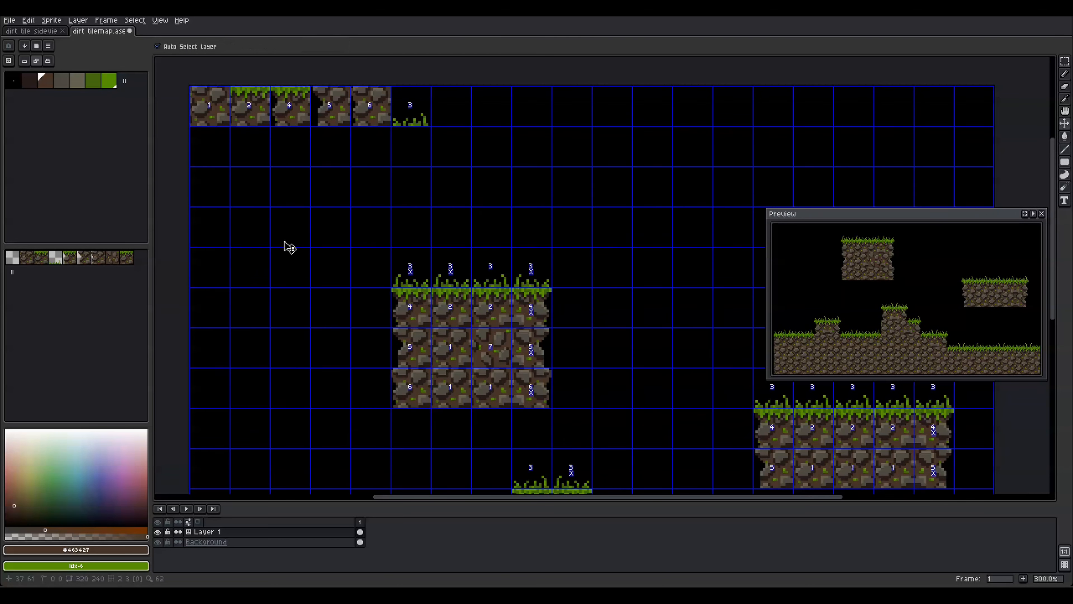
pyautogui.scroll(7, 488, 347)
pyautogui.rightClick(478, 331)
pyautogui.keyDown('alt'); pyautogui.click(458, 351); pyautogui.keyUp('alt')
pyautogui.click(478, 351)
pyautogui.click(467, 332)
pyautogui.click(459, 351)
pyautogui.scroll(-4, 474, 336)
# Reorder the tileset so the new dirt tile sits in slot 2, and save
pyautogui.moveTo(616, 329); pyautogui.dragTo(597, 234)
pyautogui.hotkey('space', 'Tab')
pyautogui.click(113, 258)
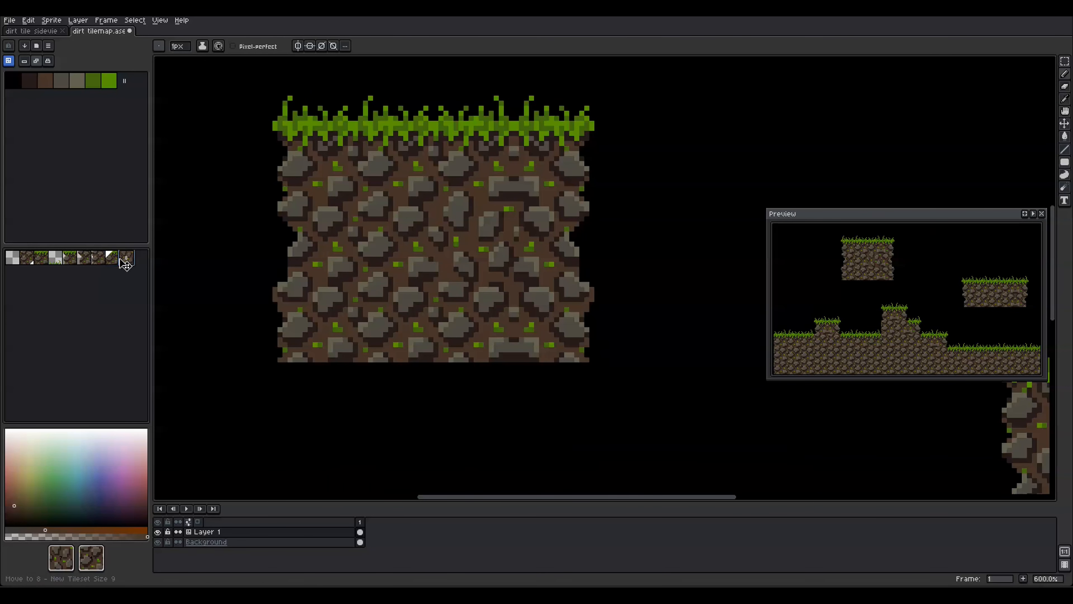
pyautogui.moveTo(122, 259)
pyautogui.mouseDown()
pyautogui.moveTo(57, 259)
pyautogui.moveTo(127, 259)
pyautogui.mouseUp()
pyautogui.click(85, 259)
pyautogui.click(85, 258)
pyautogui.hotkey('ctrl', 's')
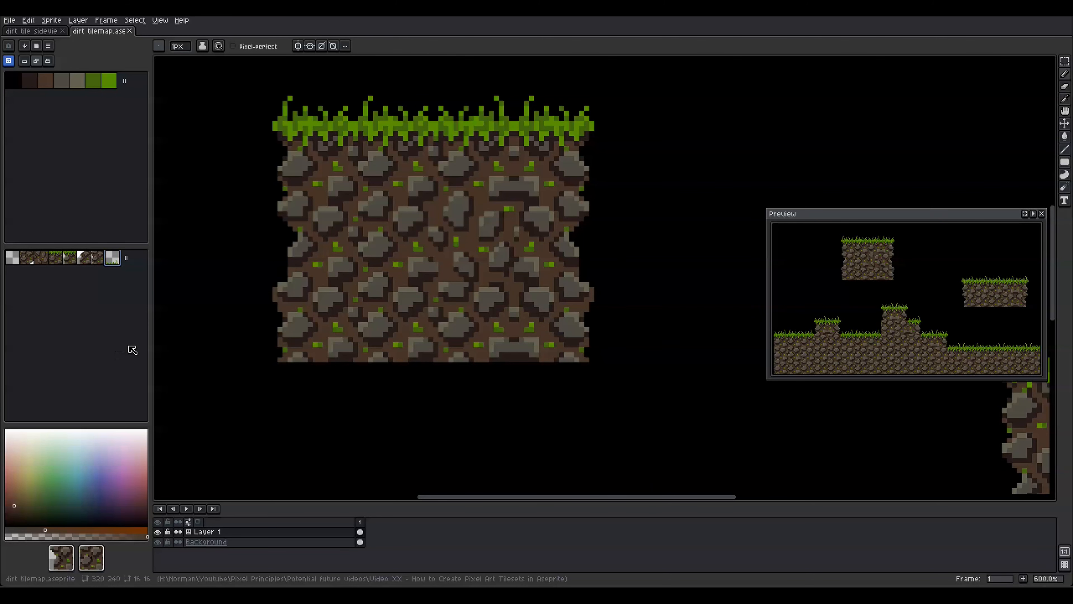
# Swap about a dozen dirt and platform tiles across the level for the new tile 2 variant
pyautogui.click(41, 259)
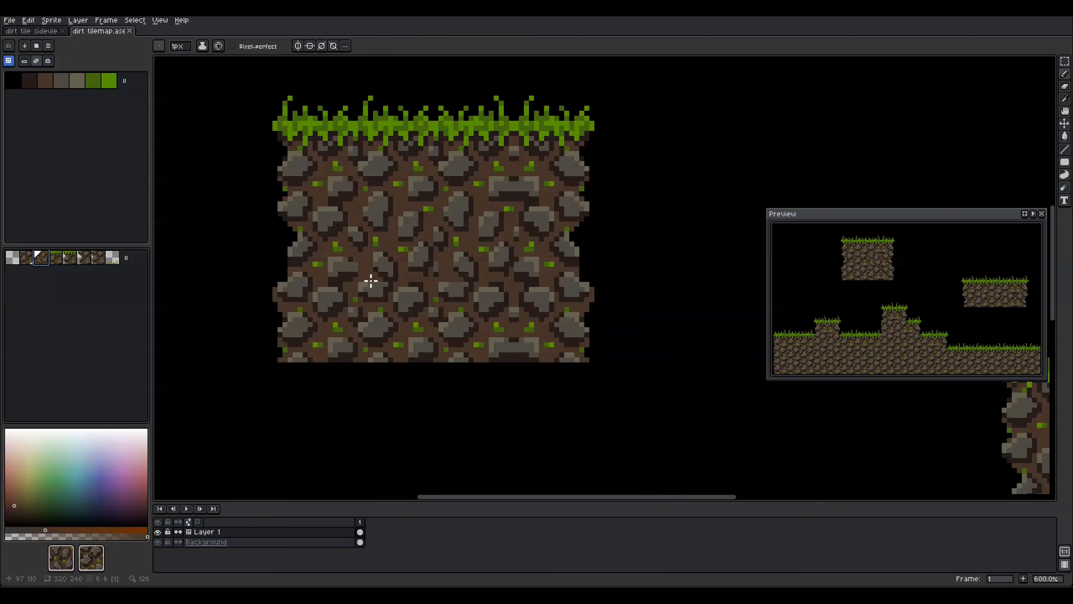
pyautogui.scroll(-4, 702, 384)
pyautogui.moveTo(651, 361); pyautogui.dragTo(635, 189)
pyautogui.click(602, 284)
pyautogui.click(682, 338)
pyautogui.moveTo(685, 335); pyautogui.dragTo(514, 297)
pyautogui.click(511, 275)
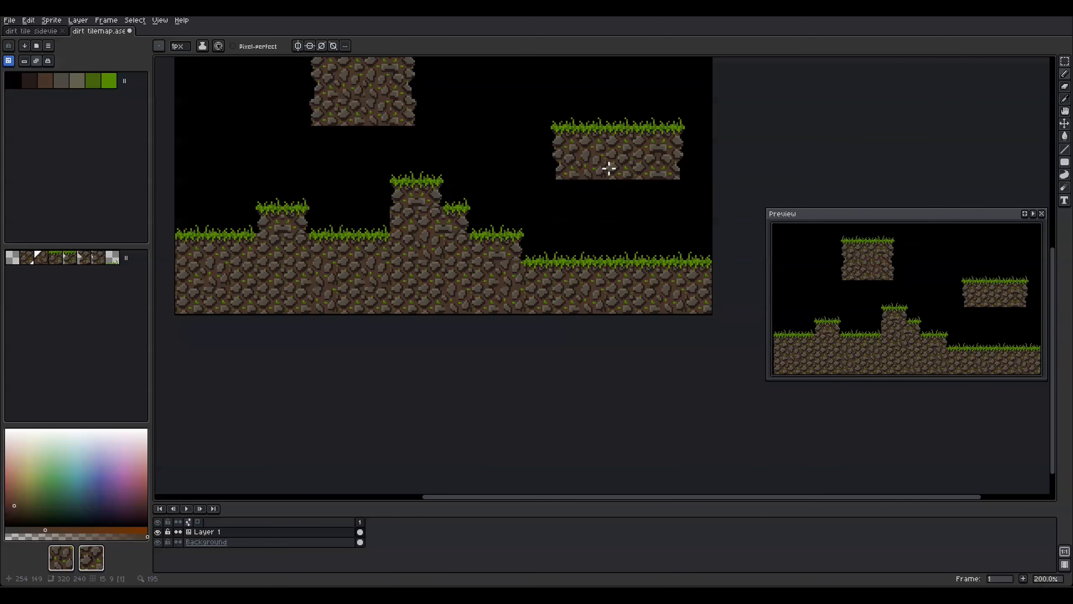
pyautogui.click(645, 166)
pyautogui.click(484, 274)
pyautogui.click(188, 301)
pyautogui.click(404, 275)
pyautogui.click(351, 298)
pyautogui.click(270, 275)
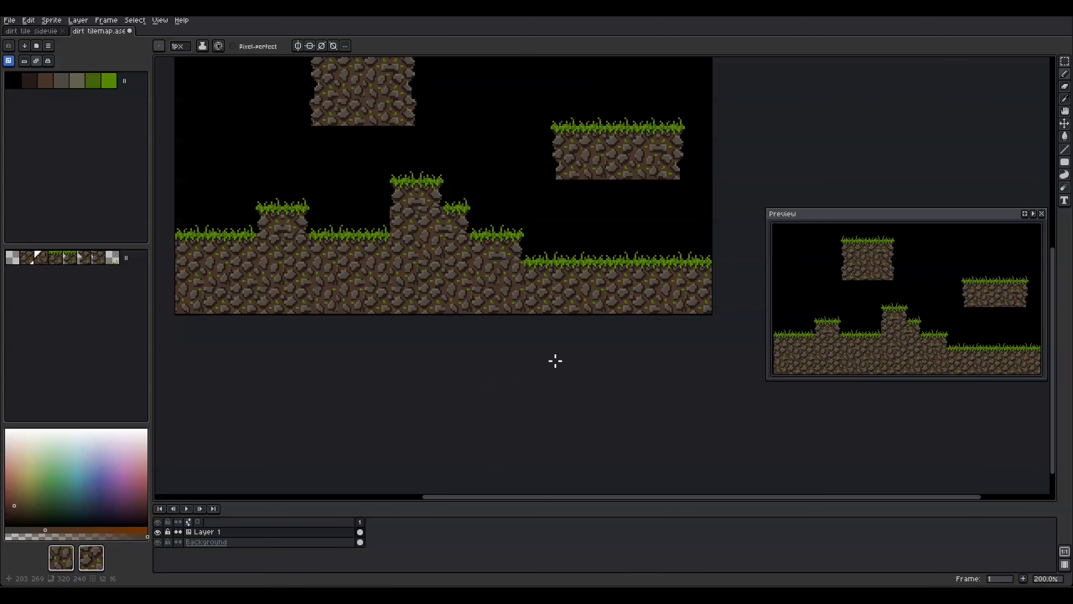
pyautogui.click(699, 299)
pyautogui.click(244, 275)
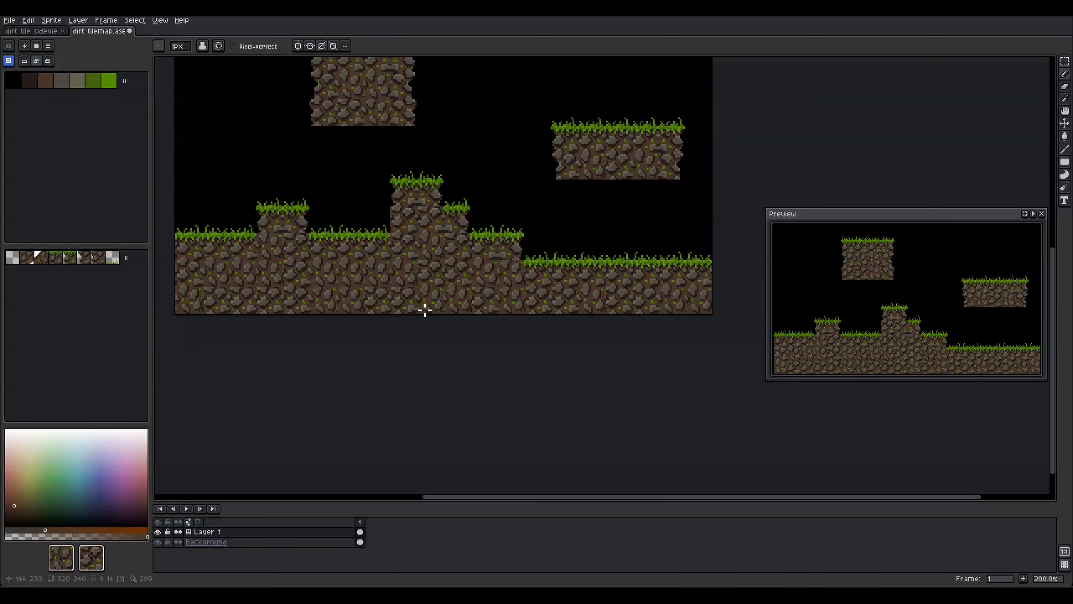
# Save, then switch to pixel editing and bring the upper-left floating platform into view
pyautogui.hotkey('ctrl', 's')
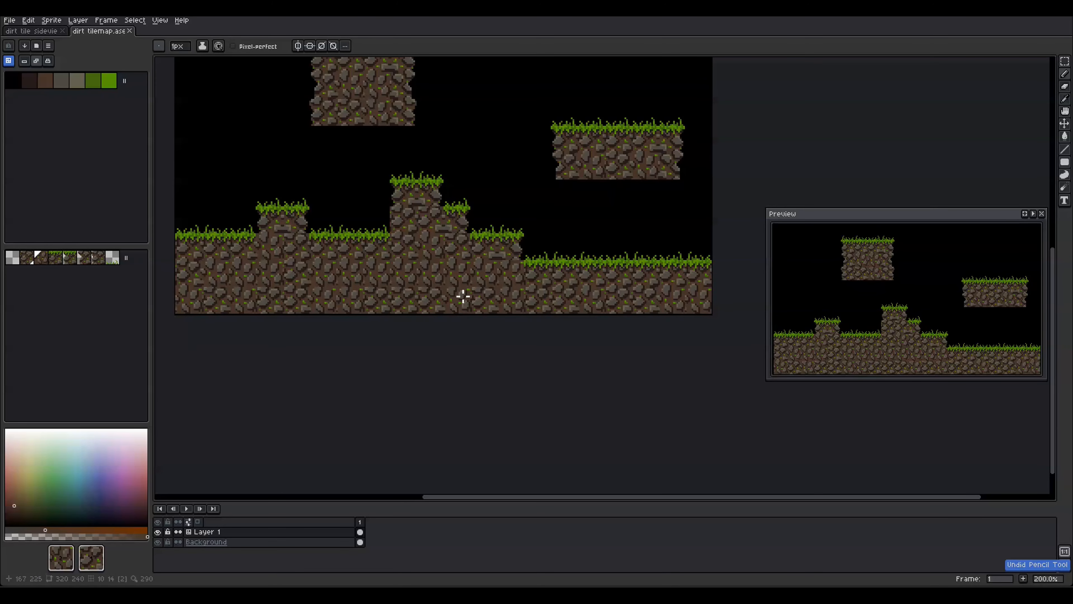
pyautogui.hotkey('ctrl', 's')
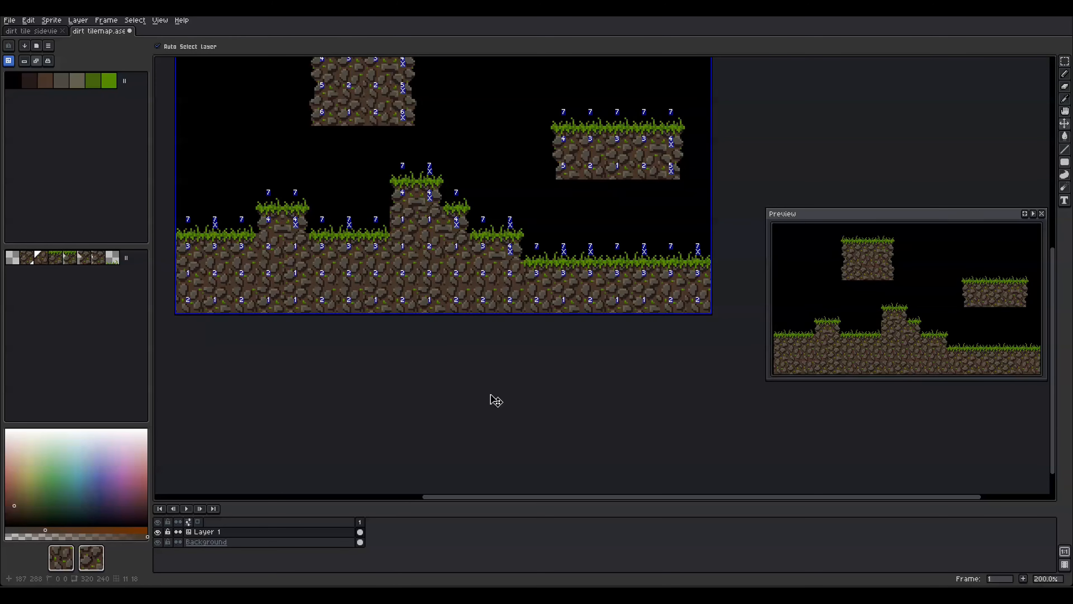
pyautogui.moveTo(489, 355); pyautogui.dragTo(503, 403)
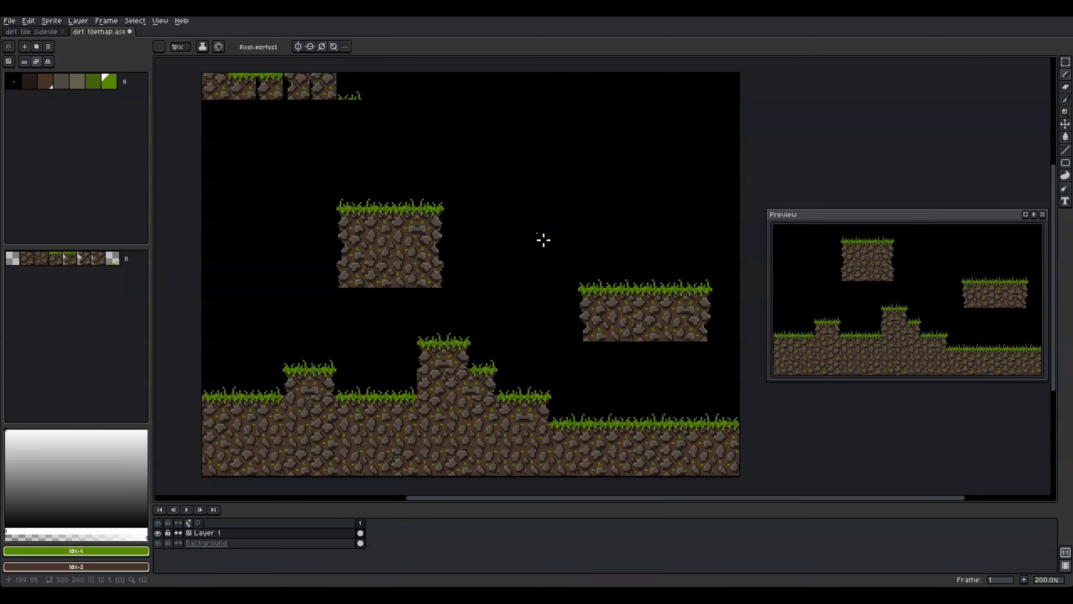
# Show the tile grid and erase a row of pixels along the platform's bottom edge
pyautogui.scroll(7, 374, 296)
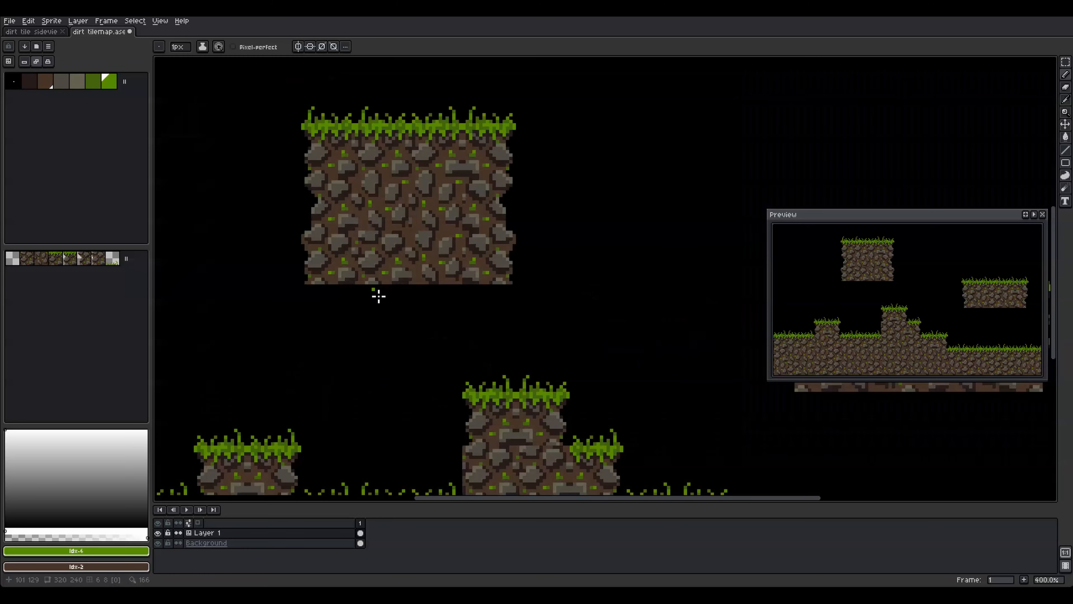
pyautogui.press('e')
pyautogui.hotkey('ctrl', "'")
pyautogui.moveTo(339, 282)
pyautogui.mouseDown()
pyautogui.moveTo(381, 276)
pyautogui.moveTo(434, 290)
pyautogui.moveTo(378, 285)
pyautogui.moveTo(469, 274)
pyautogui.moveTo(448, 306)
pyautogui.moveTo(389, 279)
pyautogui.moveTo(505, 285)
pyautogui.moveTo(533, 278)
pyautogui.moveTo(522, 272)
pyautogui.moveTo(572, 272)
pyautogui.moveTo(572, 261)
pyautogui.moveTo(633, 283)
pyautogui.mouseUp()
# Cut a ragged bottom edge into the third tile, reshaping its grey stone amid brown dirt
pyautogui.press('b')
pyautogui.keyDown('alt'); pyautogui.click(558, 271); pyautogui.keyUp('alt')
pyautogui.click(564, 283)
pyautogui.click(553, 283)
pyautogui.keyDown('alt'); pyautogui.click(562, 241); pyautogui.keyUp('alt')
pyautogui.moveTo(561, 253); pyautogui.dragTo(563, 278)
pyautogui.keyDown('alt'); pyautogui.click(541, 251); pyautogui.keyUp('alt')
pyautogui.hotkey('ctrl', 'z')
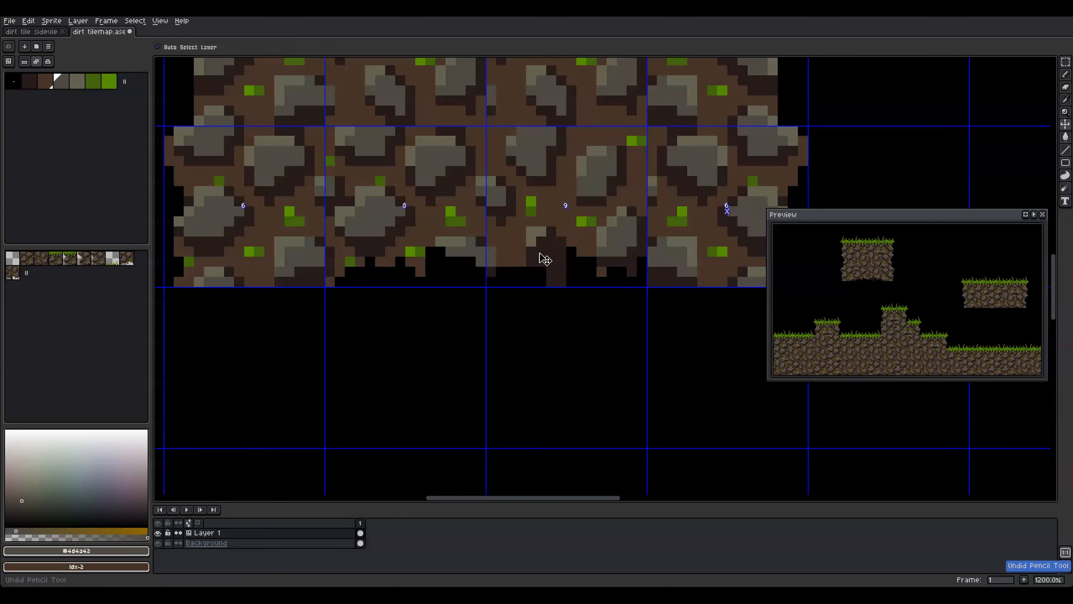
pyautogui.keyDown('alt'); pyautogui.click(534, 261); pyautogui.keyUp('alt')
pyautogui.moveTo(551, 231)
pyautogui.mouseDown()
pyautogui.moveTo(551, 277)
pyautogui.moveTo(521, 323)
pyautogui.mouseUp()
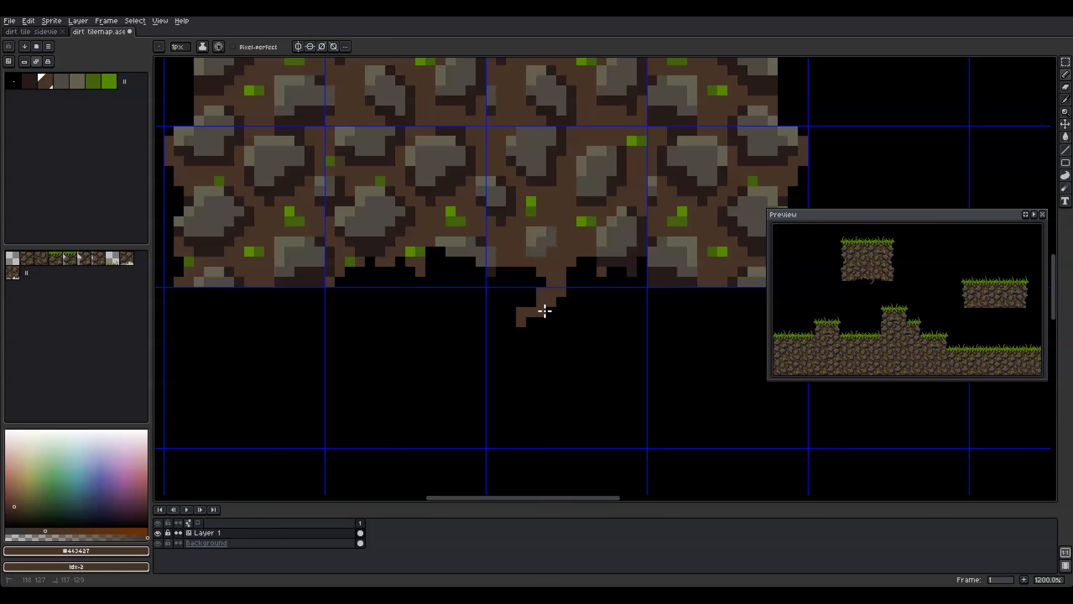
# Draw a brown root hanging below the third tile, shaded dark on its right
pyautogui.keyDown('alt'); pyautogui.click(563, 290); pyautogui.keyUp('alt')
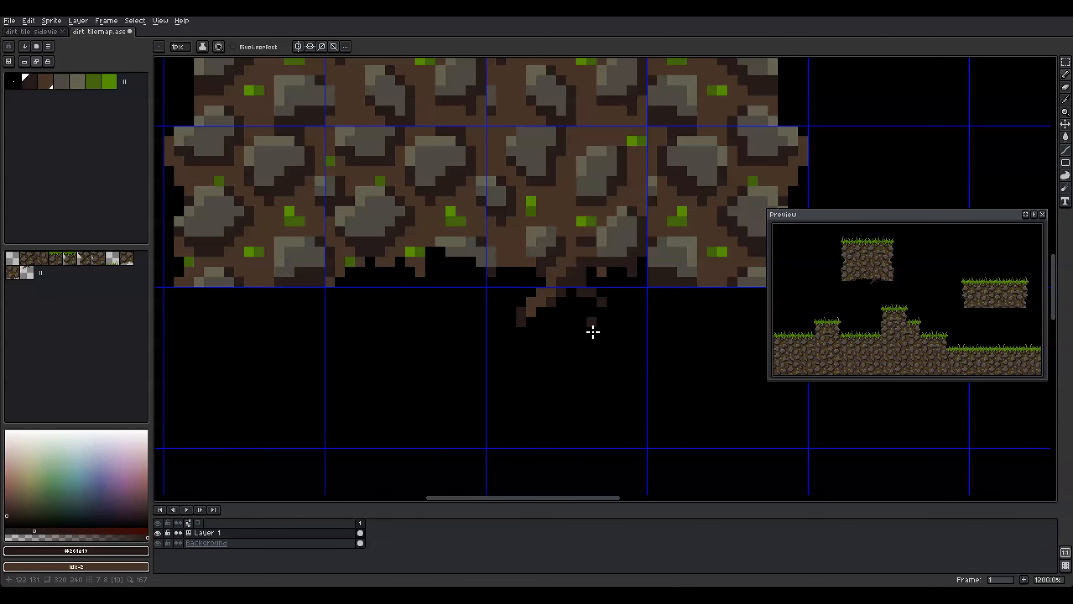
pyautogui.moveTo(604, 305); pyautogui.dragTo(593, 303)
pyautogui.scroll(-2, 588, 311)
pyautogui.scroll(2, 587, 311)
pyautogui.keyDown('alt'); pyautogui.click(533, 306); pyautogui.keyUp('alt')
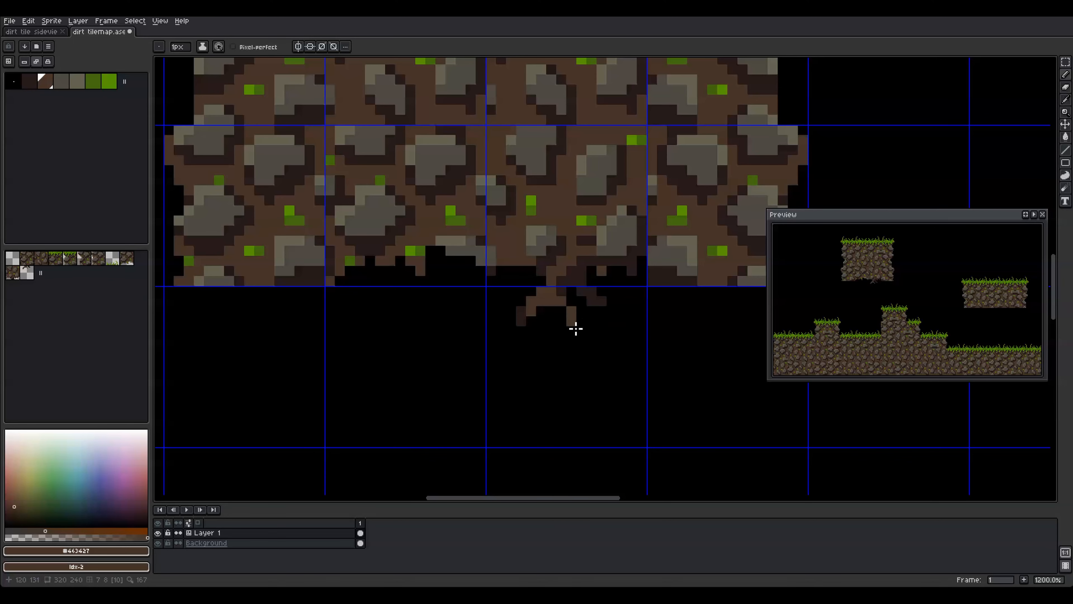
pyautogui.hotkey('ctrl', 'z')
pyautogui.moveTo(720, 299)
pyautogui.mouseDown()
pyautogui.moveTo(641, 291)
pyautogui.moveTo(673, 314)
pyautogui.mouseUp()
pyautogui.keyDown('alt'); pyautogui.click(652, 274); pyautogui.keyUp('alt')
pyautogui.click(653, 293)
pyautogui.keyDown('alt'); pyautogui.click(639, 289); pyautogui.keyUp('alt')
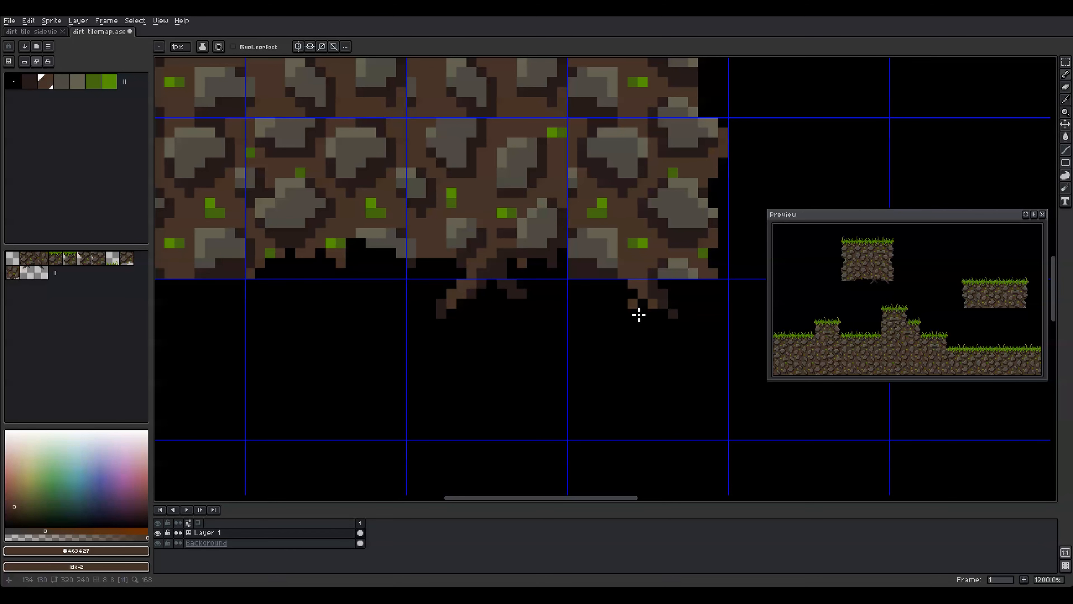
pyautogui.scroll(-1, 430, 321)
# Erase the neighbouring tile's bottom edge and redraw its grey stone and brown dirt pixels
pyautogui.moveTo(430, 321); pyautogui.dragTo(509, 324)
pyautogui.press('e')
pyautogui.moveTo(290, 292)
pyautogui.mouseDown()
pyautogui.moveTo(370, 293)
pyautogui.moveTo(382, 251)
pyautogui.moveTo(403, 252)
pyautogui.moveTo(413, 276)
pyautogui.moveTo(397, 280)
pyautogui.moveTo(400, 292)
pyautogui.moveTo(372, 252)
pyautogui.mouseUp()
pyautogui.scroll(1, 367, 293)
pyautogui.keyDown('alt'); pyautogui.click(412, 278); pyautogui.keyUp('alt')
pyautogui.keyDown('alt'); pyautogui.click(412, 274); pyautogui.keyUp('alt')
pyautogui.press('b')
pyautogui.keyDown('alt'); pyautogui.click(366, 266); pyautogui.keyUp('alt')
pyautogui.keyDown('alt'); pyautogui.click(392, 210); pyautogui.keyUp('alt')
# Draw a shaded brown root hanging below the neighbouring tile and shorten its tip
pyautogui.moveTo(382, 259); pyautogui.dragTo(372, 332)
pyautogui.keyDown('alt'); pyautogui.click(332, 281); pyautogui.keyUp('alt')
pyautogui.keyDown('alt'); pyautogui.click(372, 281); pyautogui.keyUp('alt')
pyautogui.moveTo(362, 282); pyautogui.dragTo(362, 313)
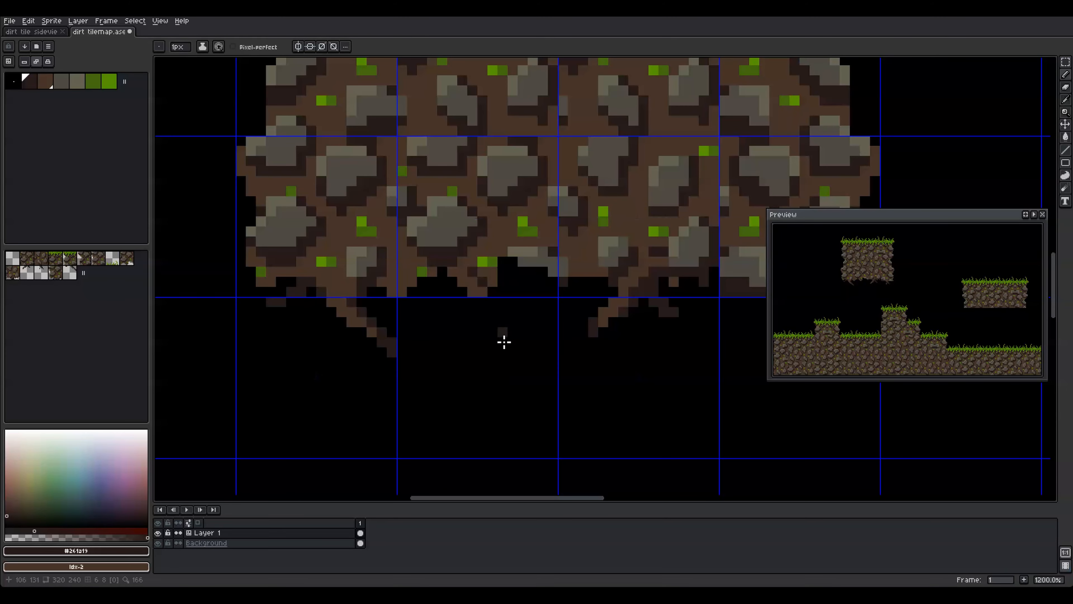
pyautogui.scroll(-3, 522, 256)
pyautogui.scroll(3, 503, 264)
pyautogui.moveTo(462, 302); pyautogui.dragTo(452, 291)
# Save the tilemap, bring the whole level into view, and place a root tile at the platform's bottom-left
pyautogui.scroll(-5, 446, 312)
pyautogui.hotkey('ctrl', 's')
pyautogui.moveTo(733, 342); pyautogui.dragTo(462, 268)
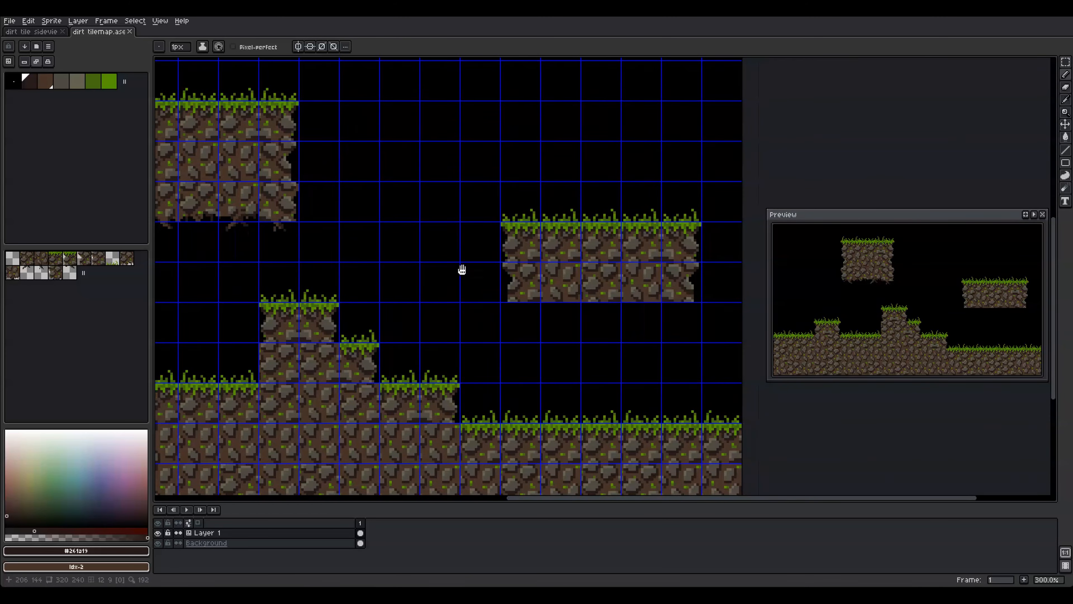
pyautogui.click(55, 273)
pyautogui.click(518, 302)
# Fill the platform's bottom row with ragged root-edge tiles, using dirt tile 5 and root tile 11
pyautogui.click(127, 258)
pyautogui.click(9, 271)
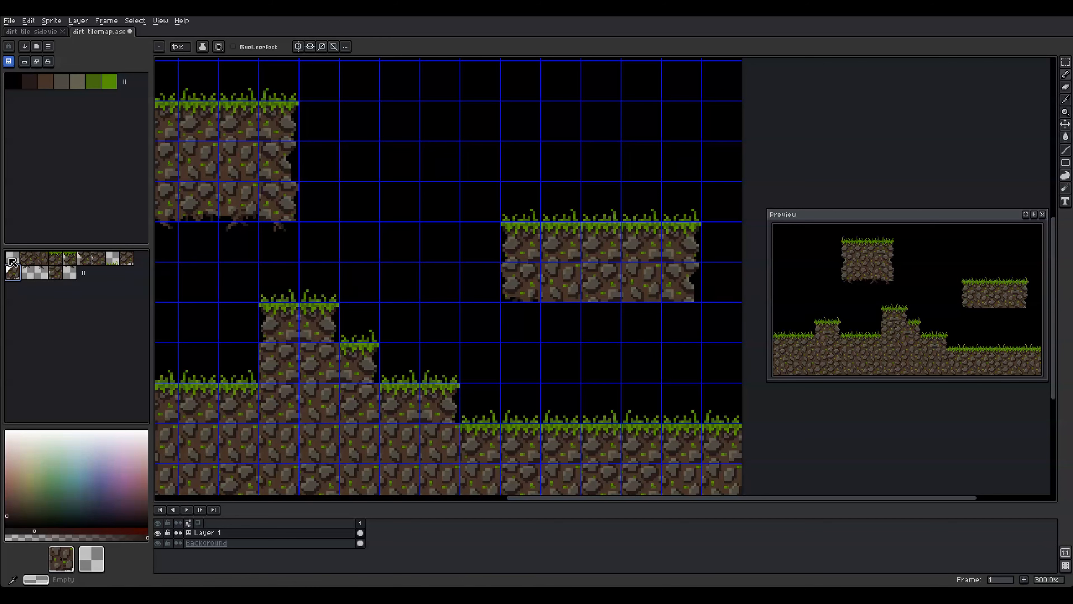
pyautogui.click(83, 258)
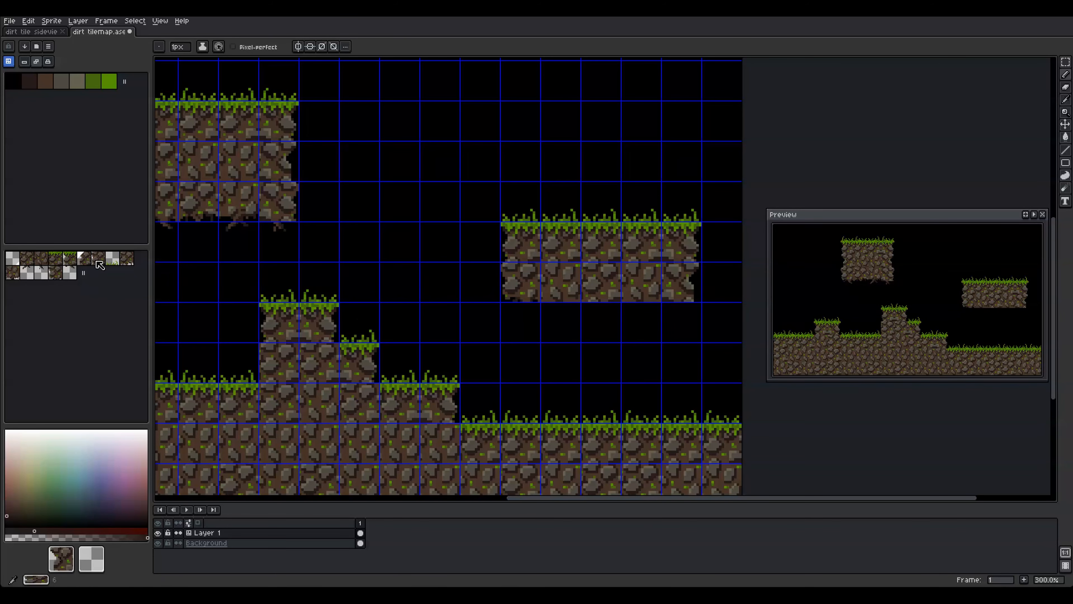
pyautogui.click(41, 273)
pyautogui.click(634, 297)
pyautogui.click(127, 258)
pyautogui.click(592, 299)
pyautogui.moveTo(513, 296); pyautogui.dragTo(556, 302)
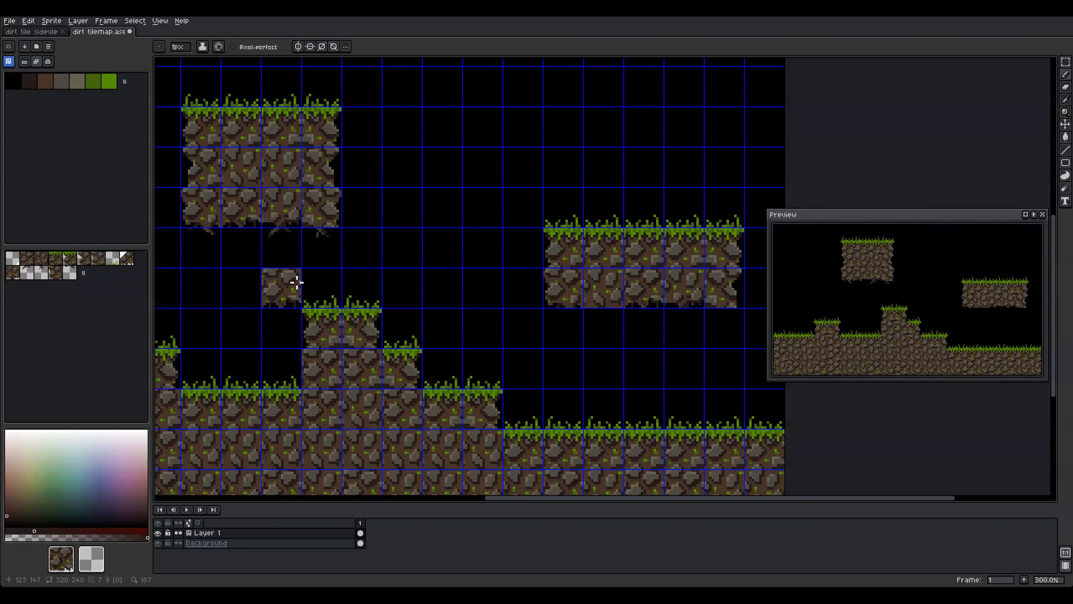
pyautogui.click(604, 296)
pyautogui.click(27, 273)
pyautogui.click(572, 332)
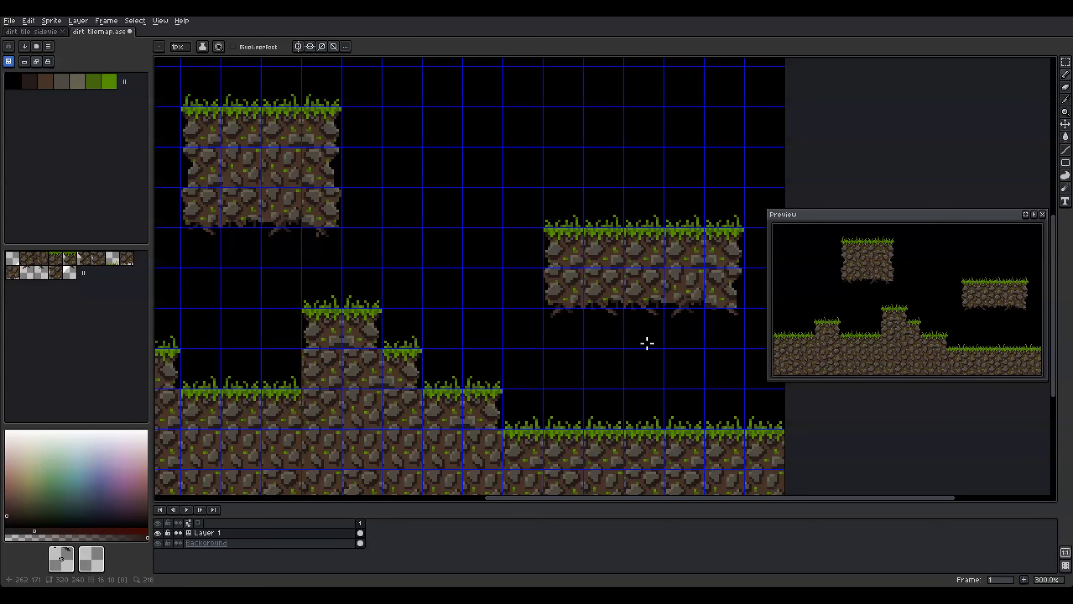
# Hang root tiles 10 and 11 beneath the right floating platform
pyautogui.click(127, 258)
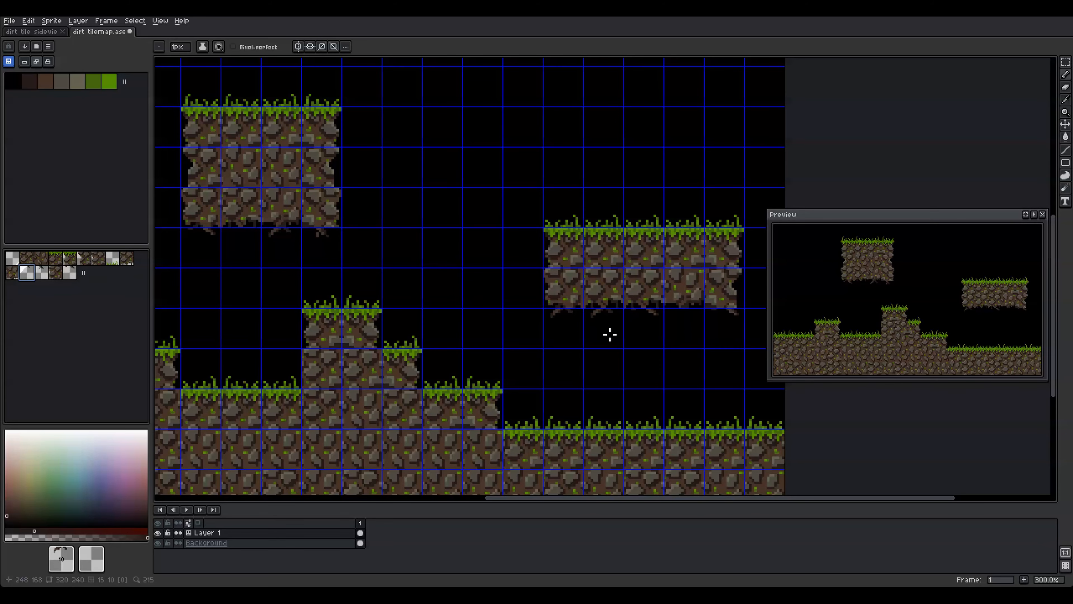
pyautogui.click(610, 334)
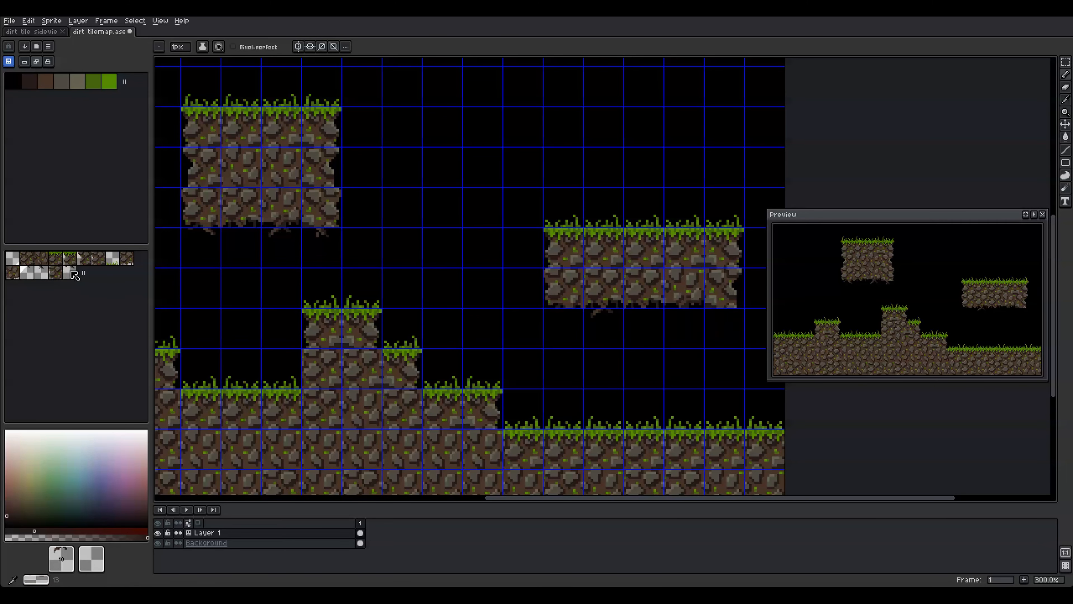
pyautogui.click(42, 272)
pyautogui.click(666, 335)
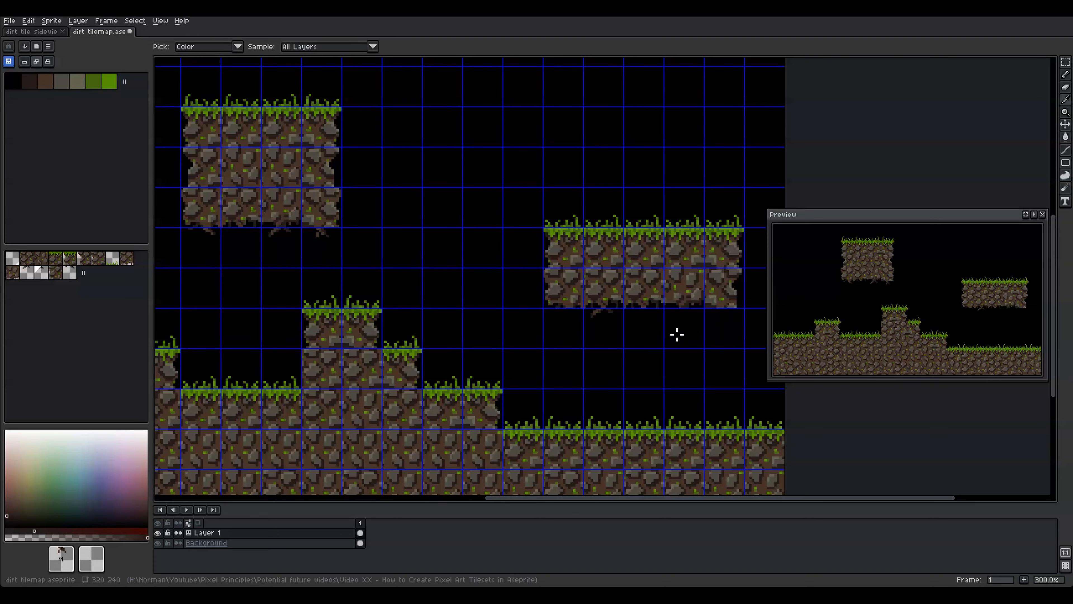
pyautogui.scroll(-1, 596, 418)
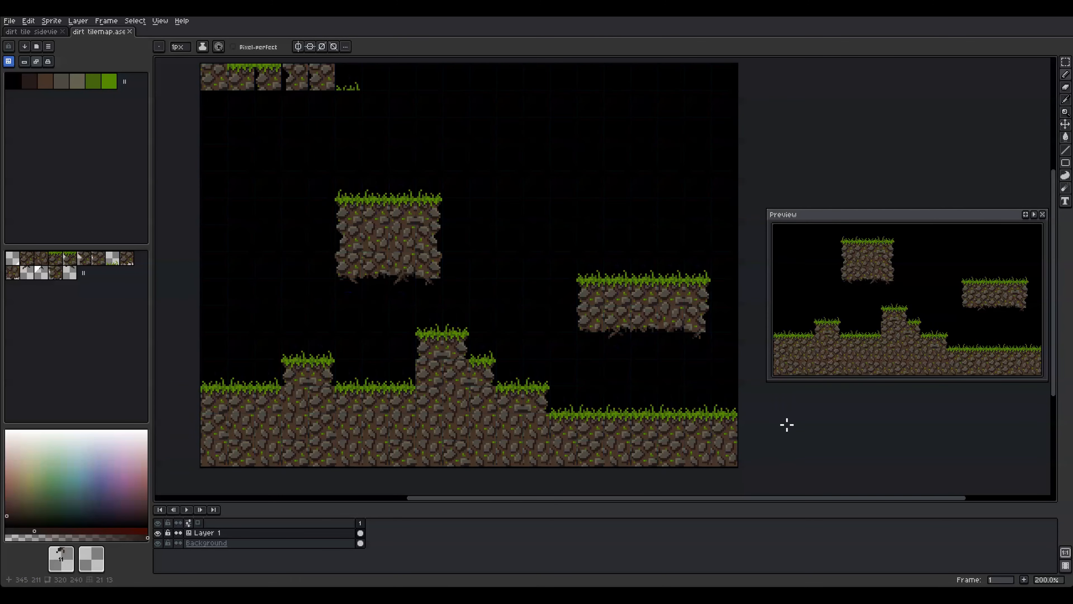
# Pick a dirt tile, then use the File menu to switch to the blank gridded document
pyautogui.keyDown('alt'); pyautogui.click(438, 374); pyautogui.keyUp('alt')
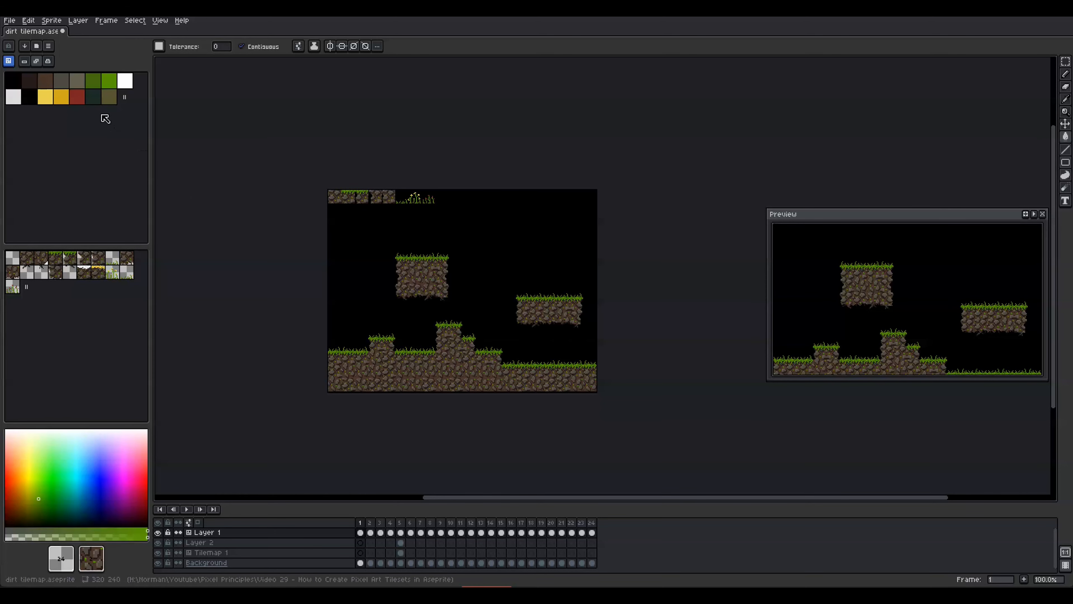
pyautogui.click(10, 21)
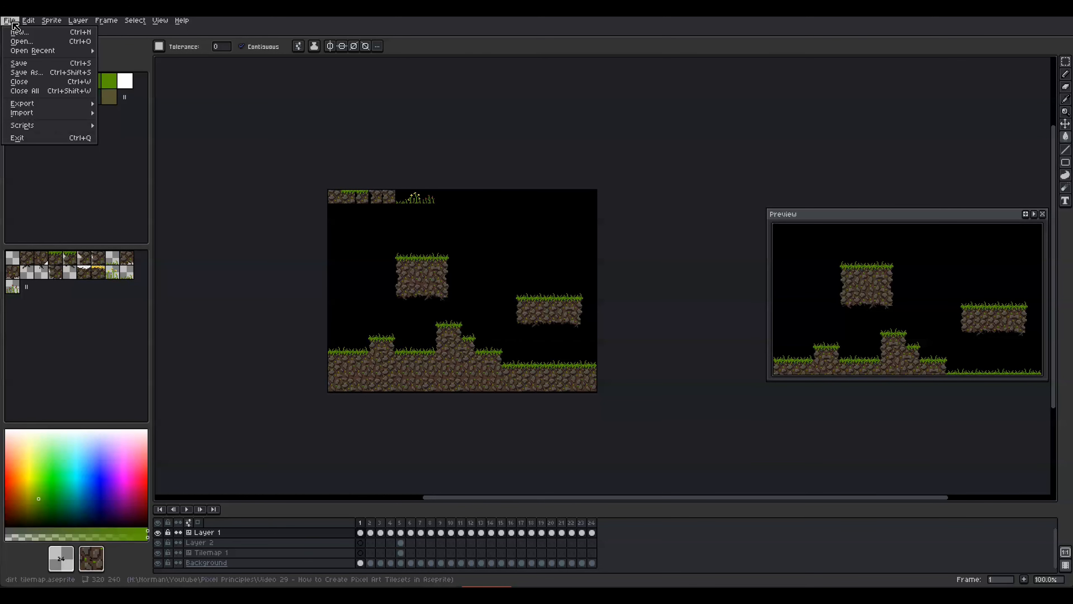
pyautogui.moveTo(45, 106)
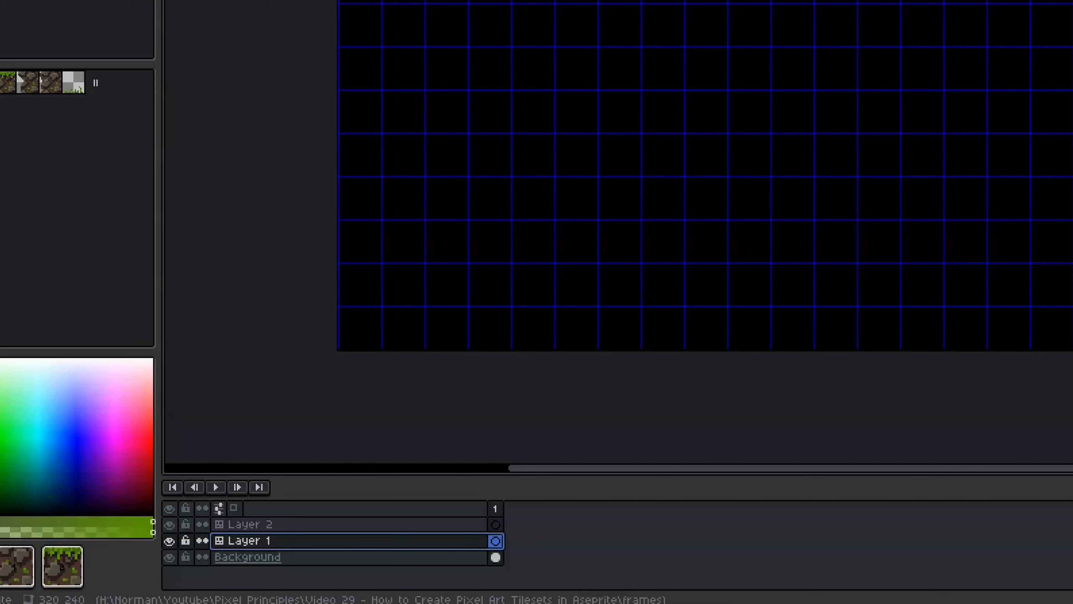
# Stamp a rocky dirt tile into the top grid cell on Layer 1
pyautogui.click(316, 527)
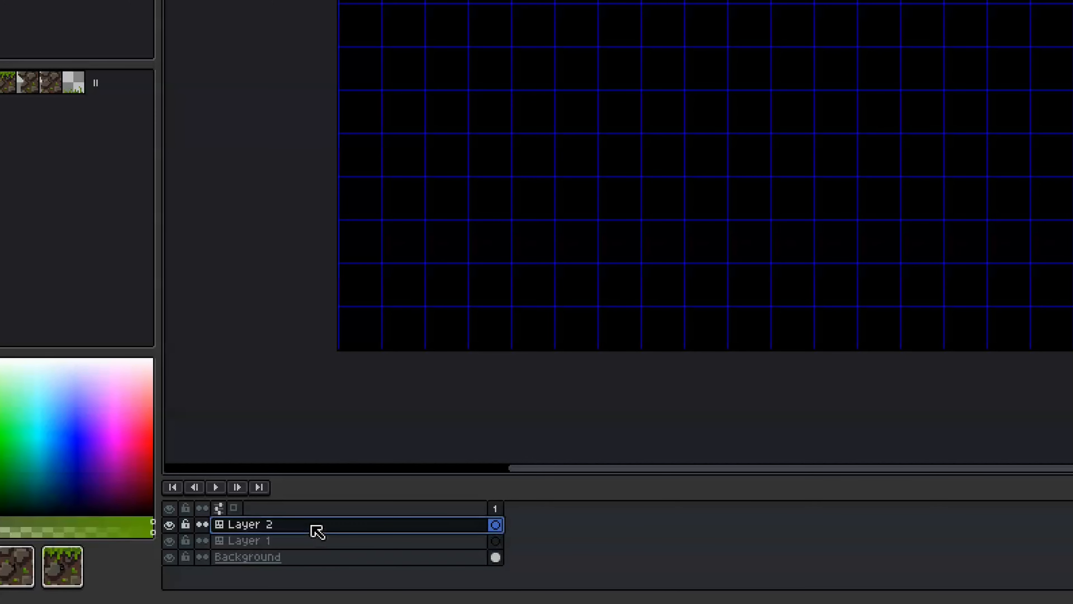
pyautogui.click(311, 543)
pyautogui.click(311, 529)
pyautogui.click(319, 536)
pyautogui.click(636, 30)
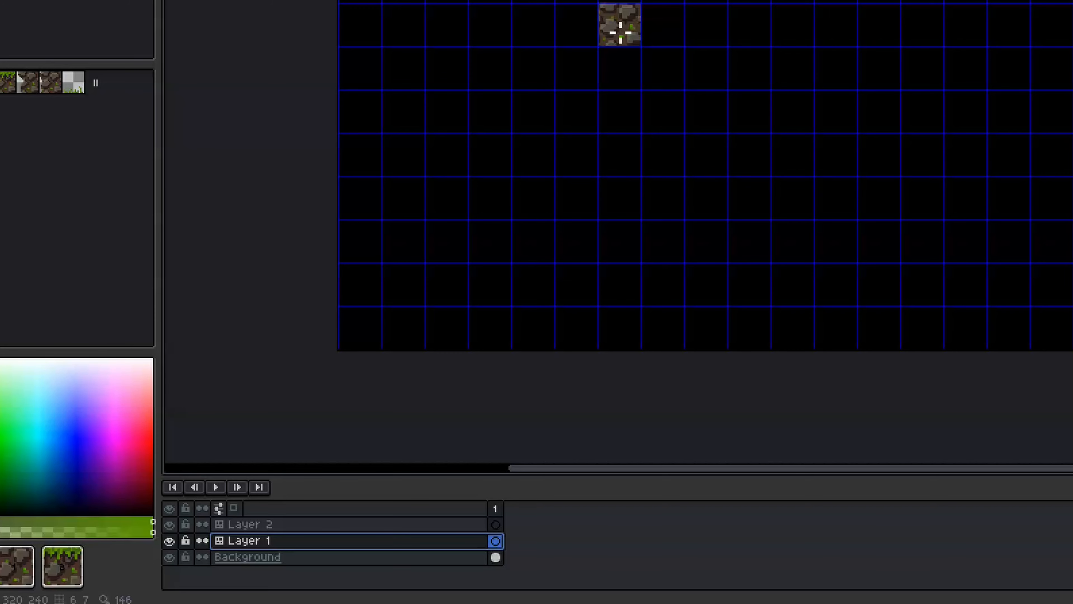
pyautogui.scroll(3, 433, 3)
pyautogui.moveTo(446, 1); pyautogui.dragTo(626, 158)
pyautogui.click(619, 151)
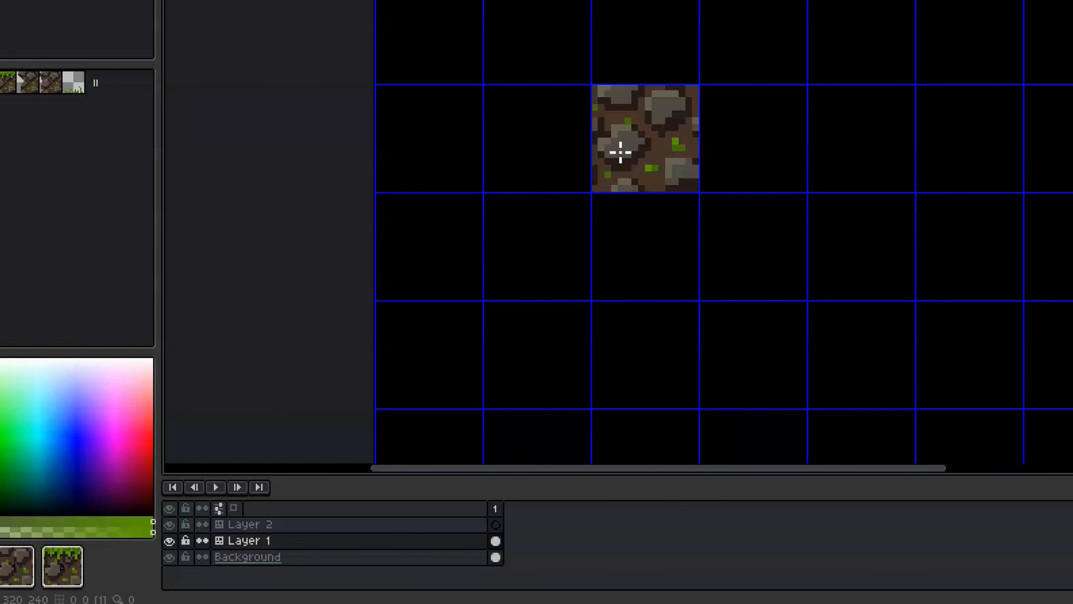
# Paint green grass across the tile's top on Layer 2, then hide the tile grid
pyautogui.press('Up')
pyautogui.hotkey('space', 'Tab')
pyautogui.click(667, 105)
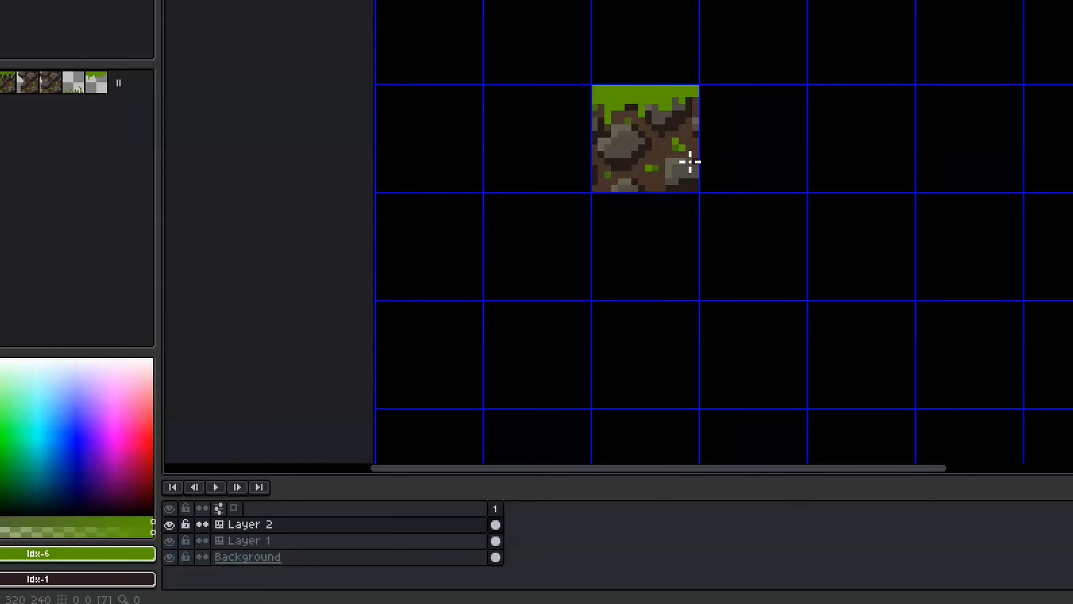
pyautogui.hotkey('ctrl', "'")
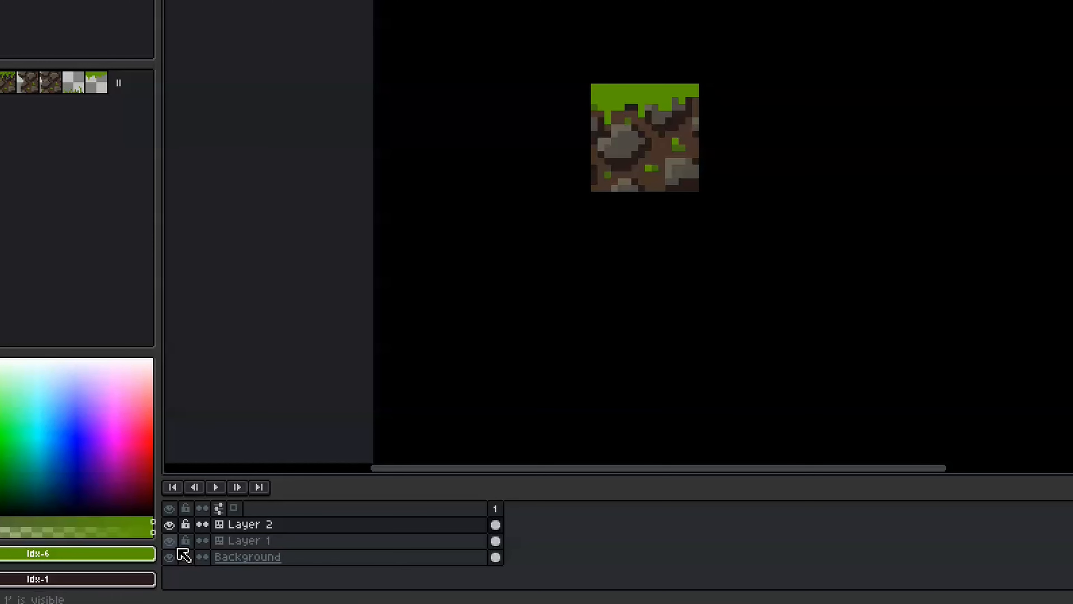
# Flatten Layer 1 and Layer 2 into one layer, then bring up the Background layer's options
pyautogui.click(243, 526)
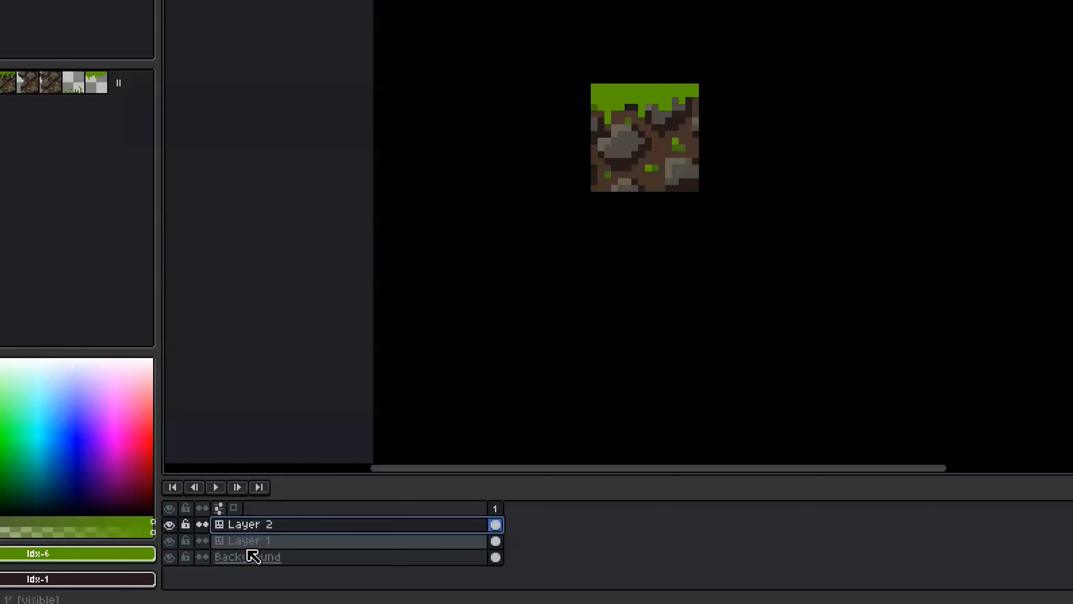
pyautogui.keyDown('shift'); pyautogui.click(246, 546); pyautogui.keyUp('shift')
pyautogui.rightClick(247, 547)
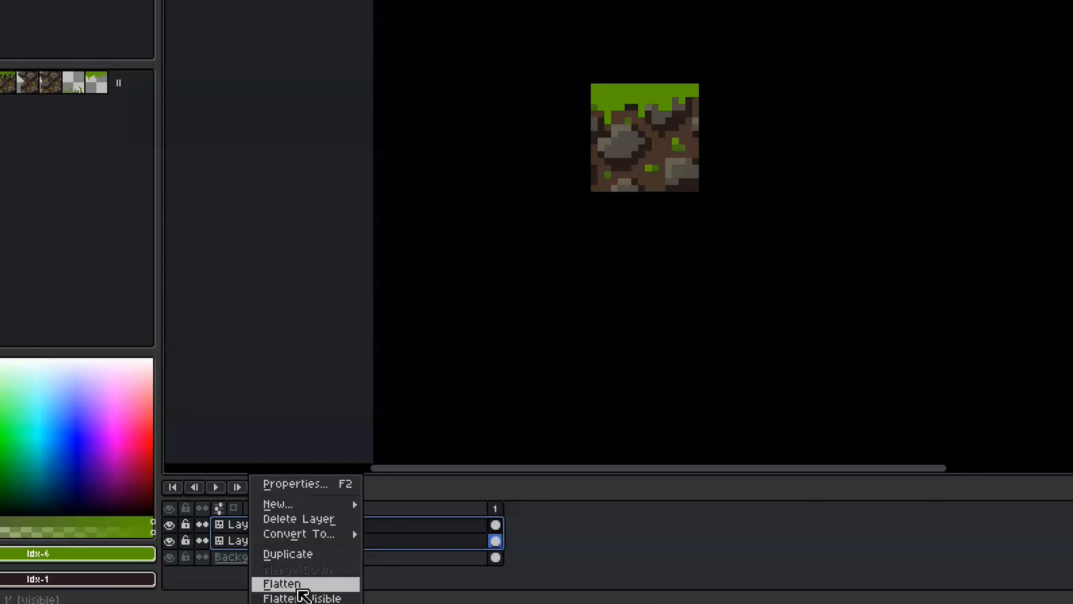
pyautogui.click(298, 588)
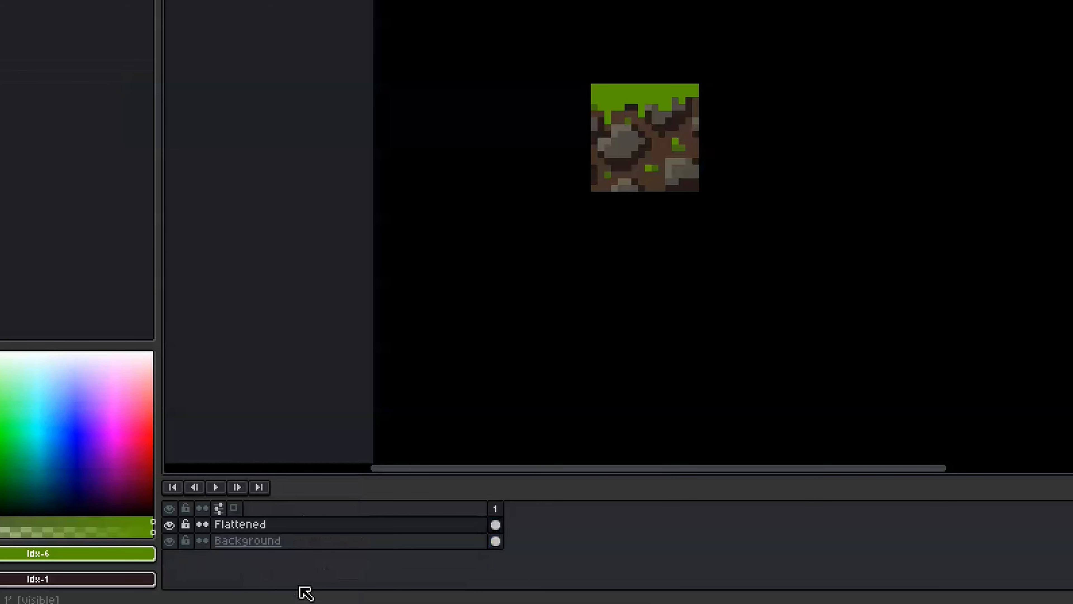
pyautogui.rightClick(256, 536)
pyautogui.moveTo(357, 536)
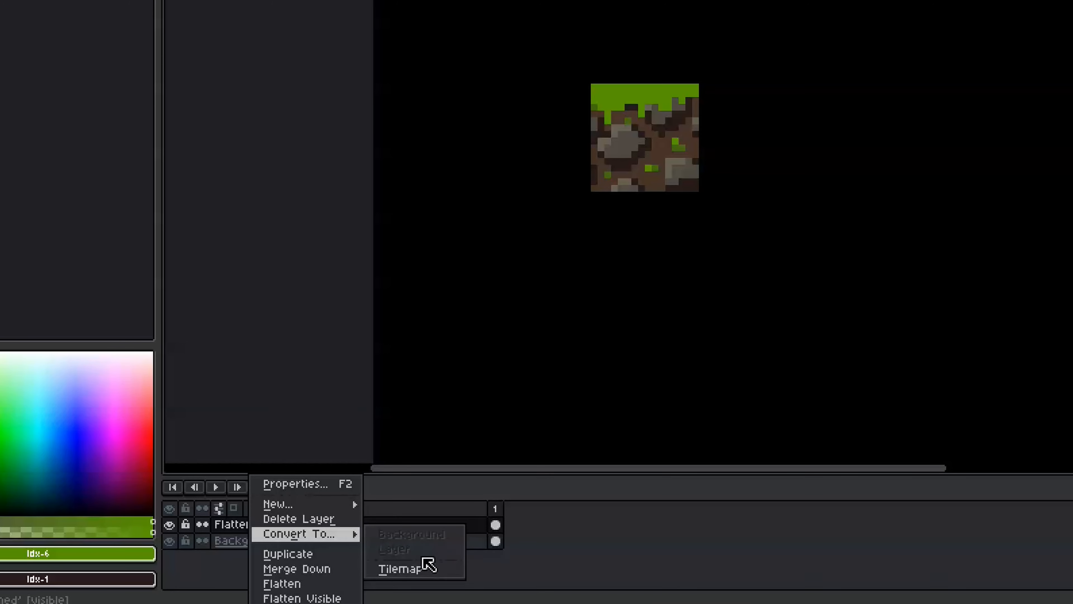